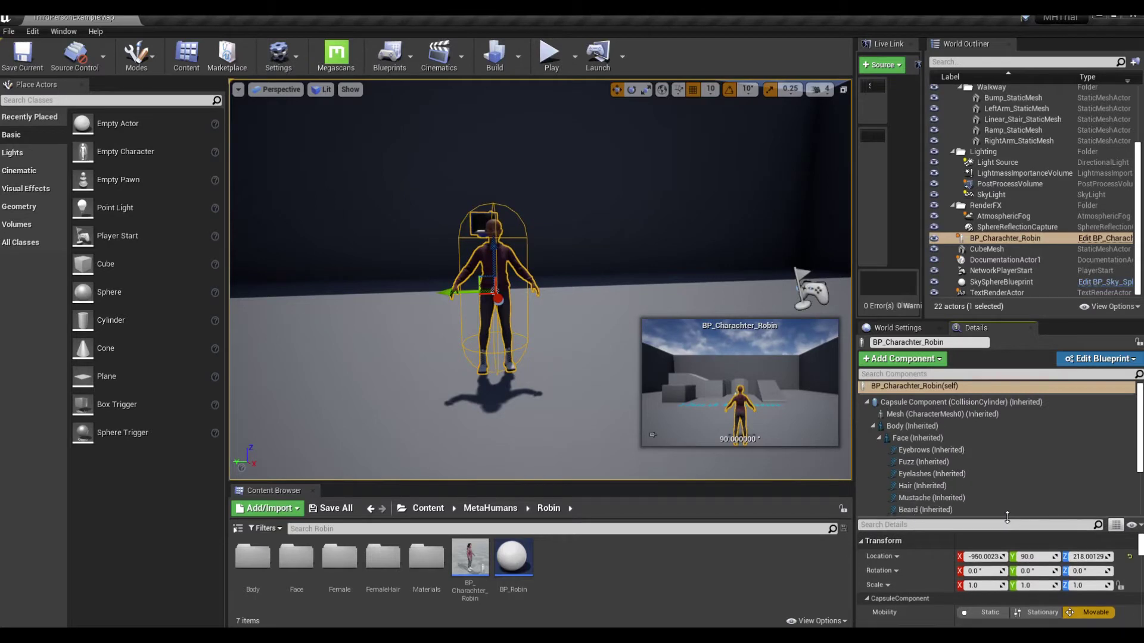
Open the skeletal mesh of BP_Charachter_Robin's Body component and switch to its skeleton
click(909, 427)
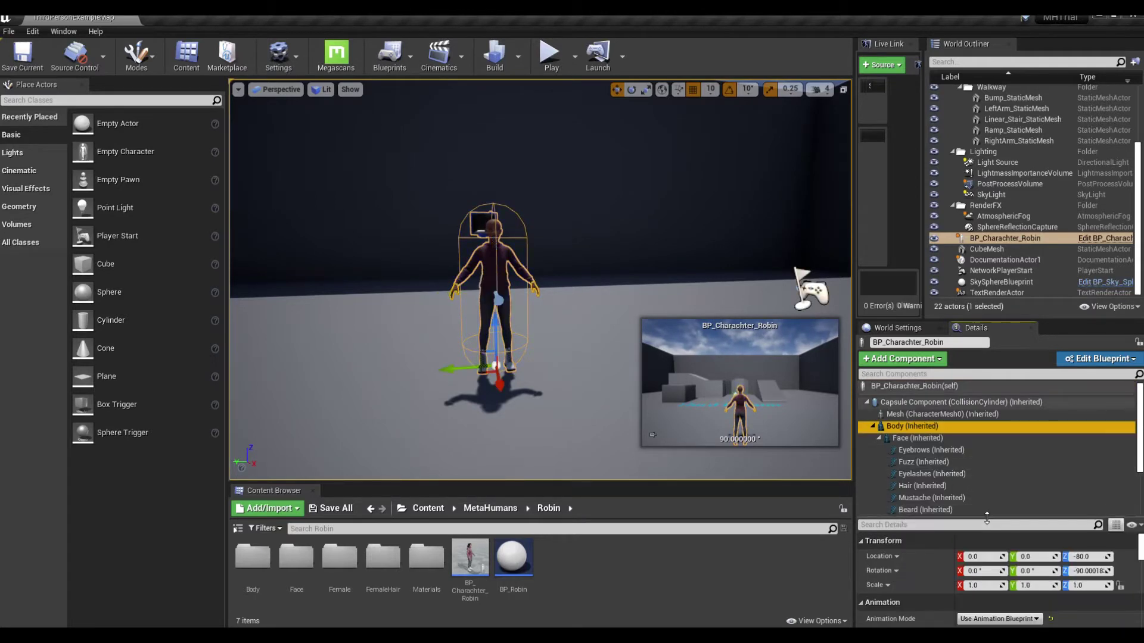
drag(983, 515, 983, 453)
scroll(969, 512, down, 3)
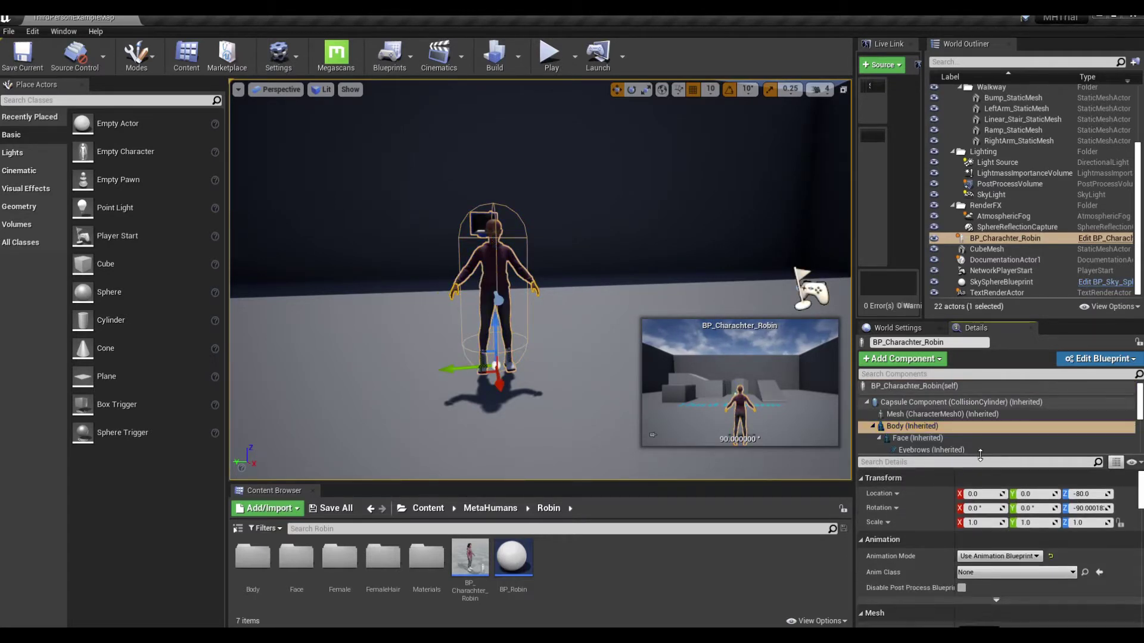
scroll(969, 512, down, 2)
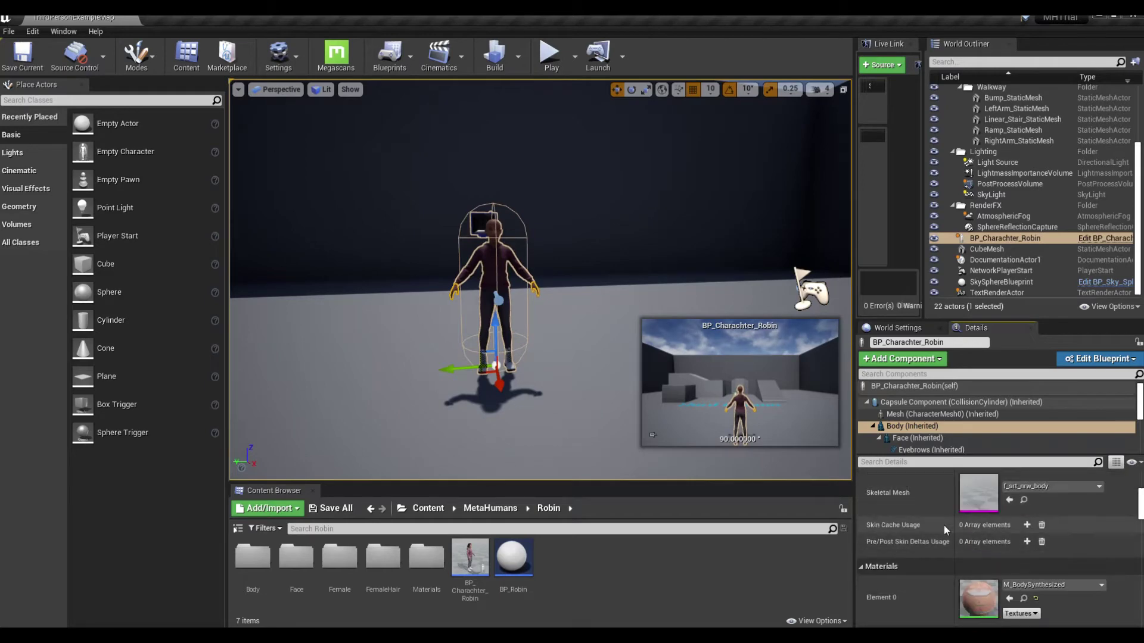
double_click(981, 492)
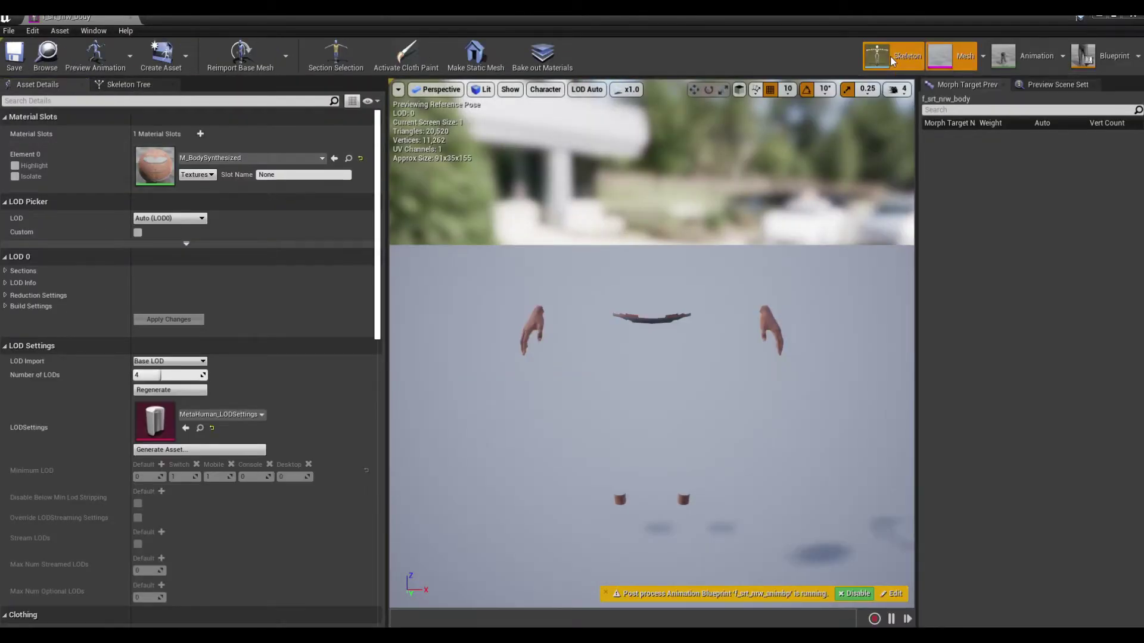
click(890, 56)
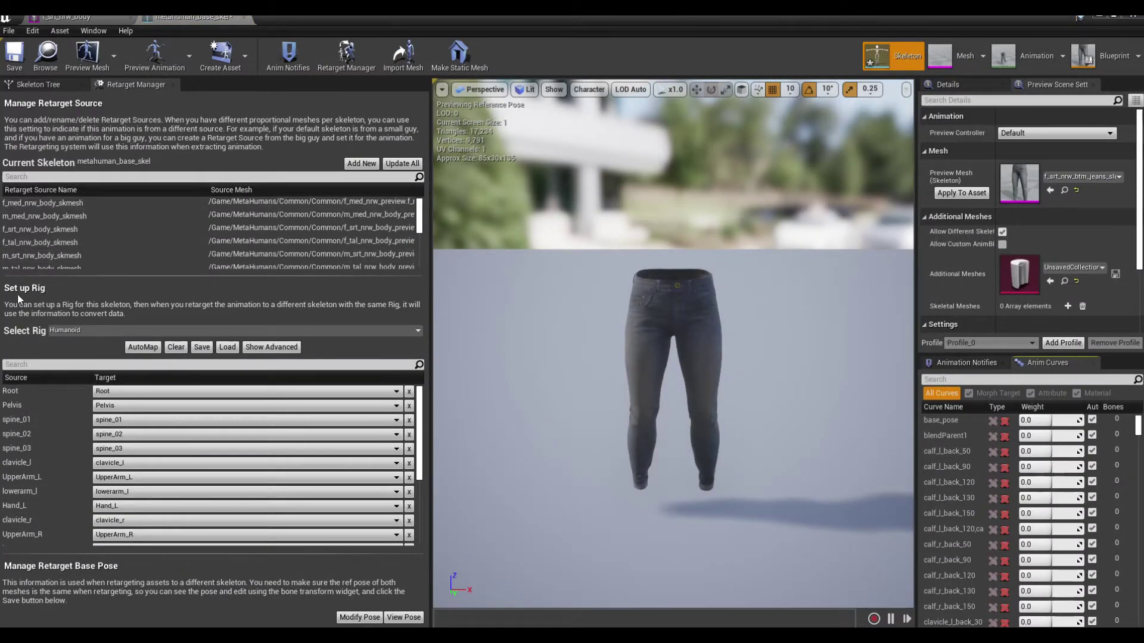
Assign the Humanoid rig to the skeleton and map spine_01, spine_02 and spine_03 to spine_02, spine_03 and spine_04
click(73, 330)
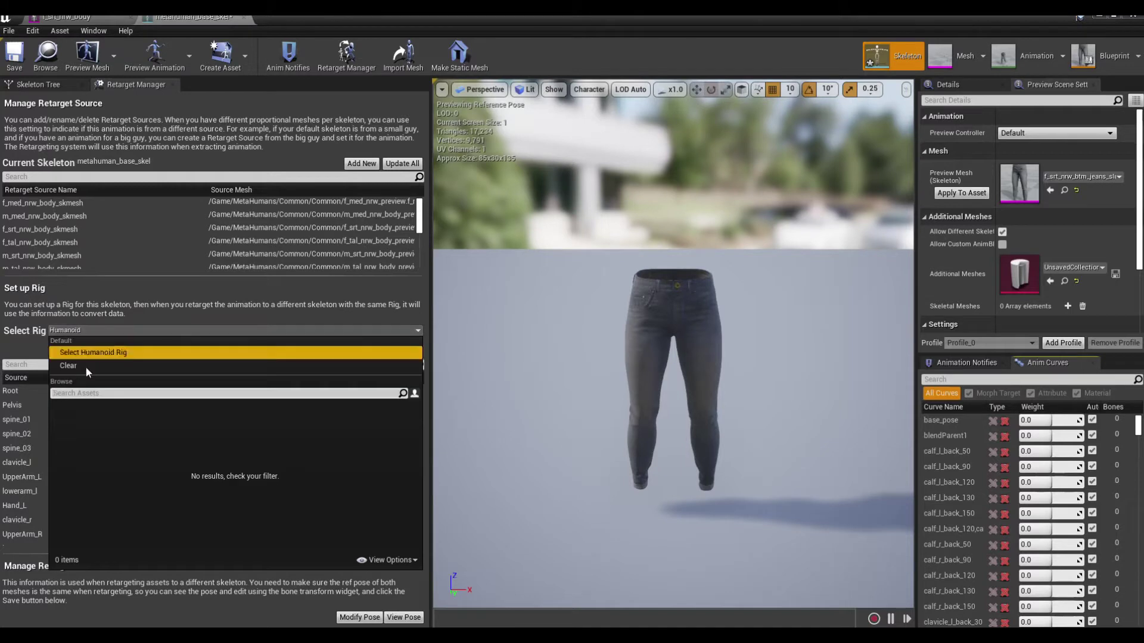
click(84, 361)
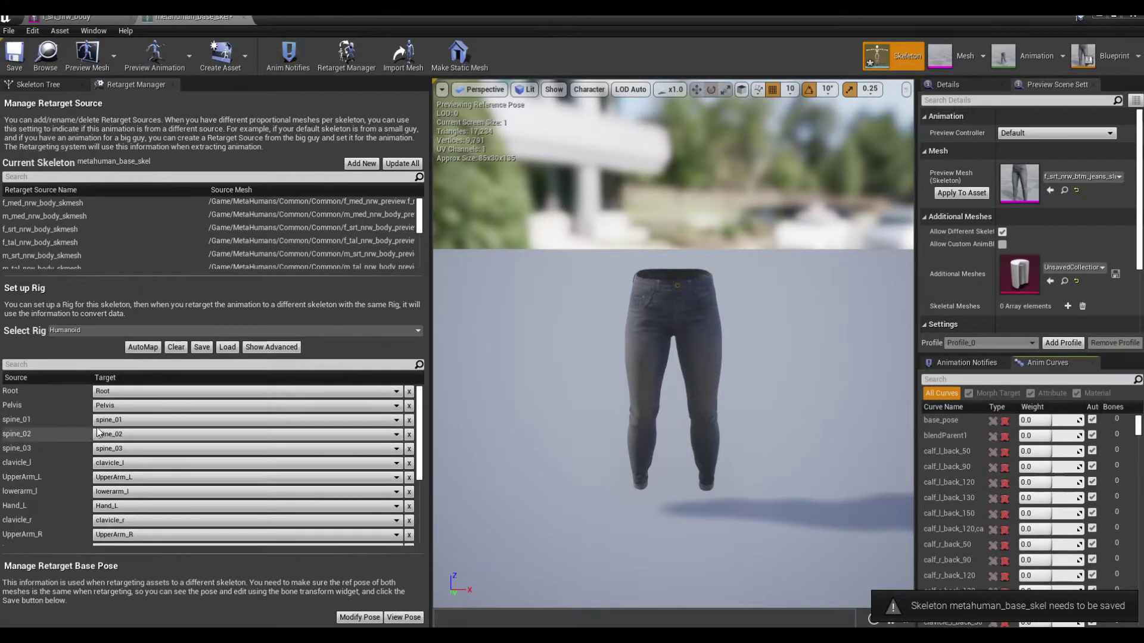
click(122, 420)
click(140, 154)
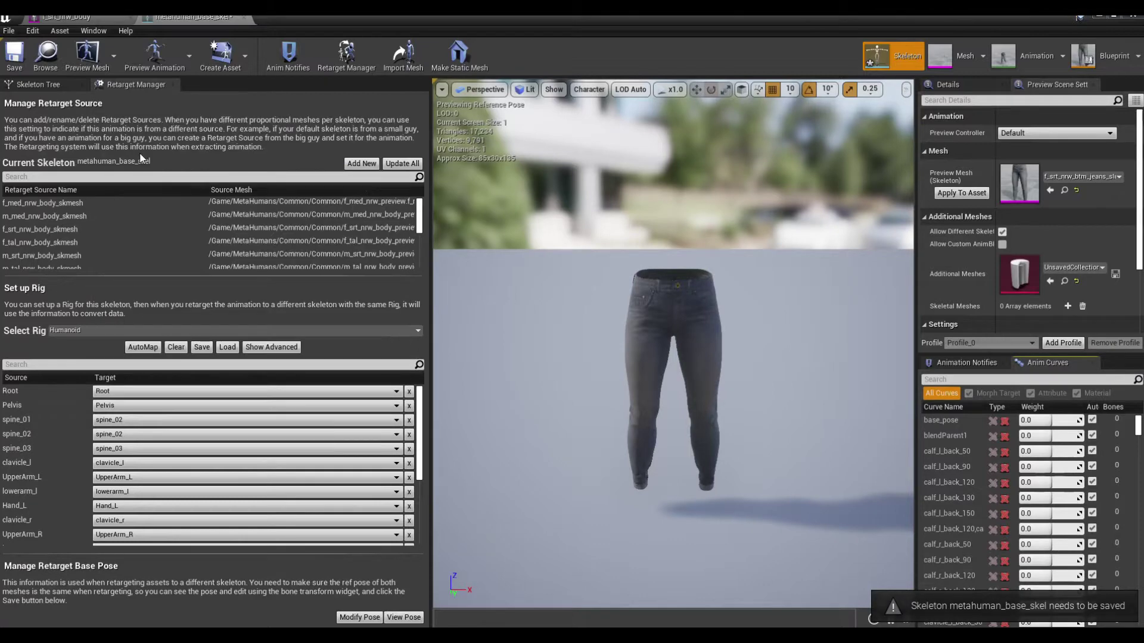
click(152, 434)
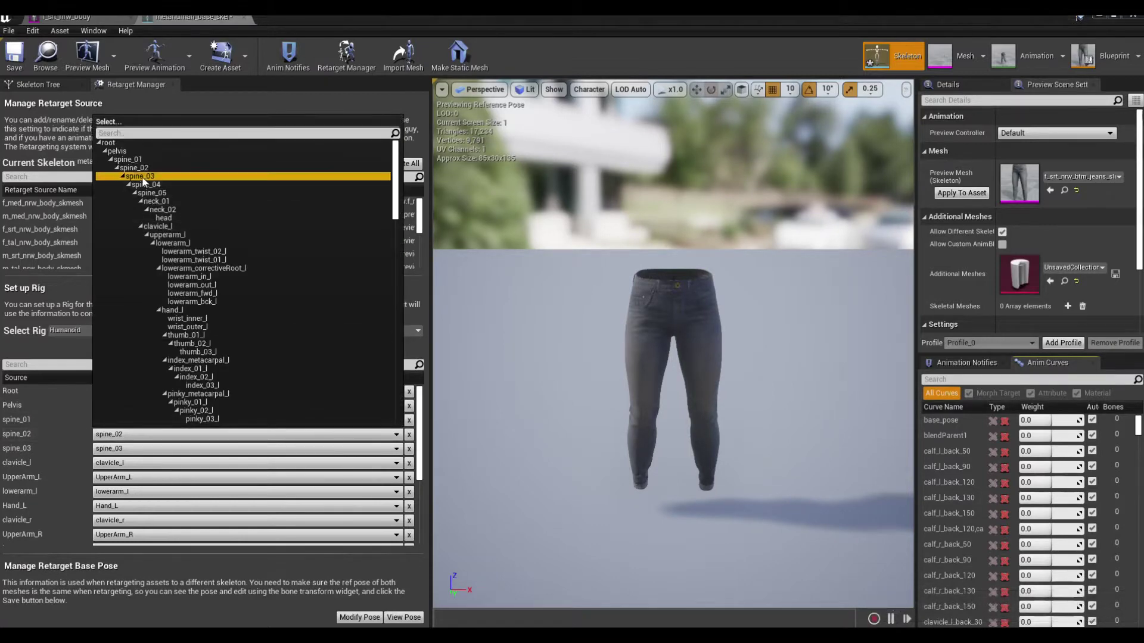
click(139, 176)
click(137, 451)
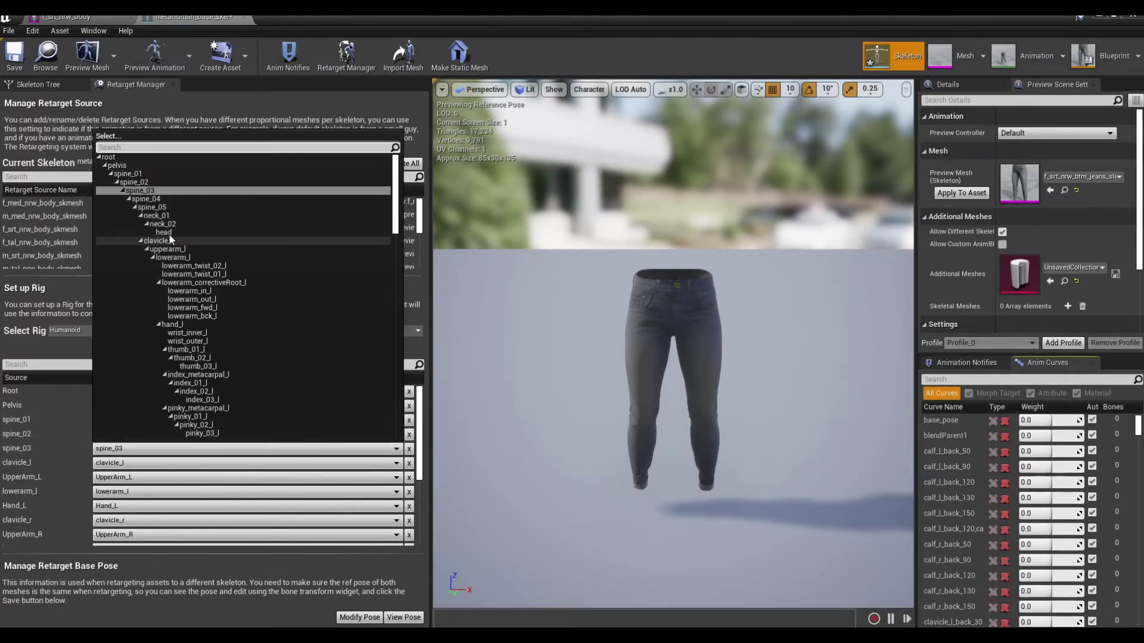
click(160, 196)
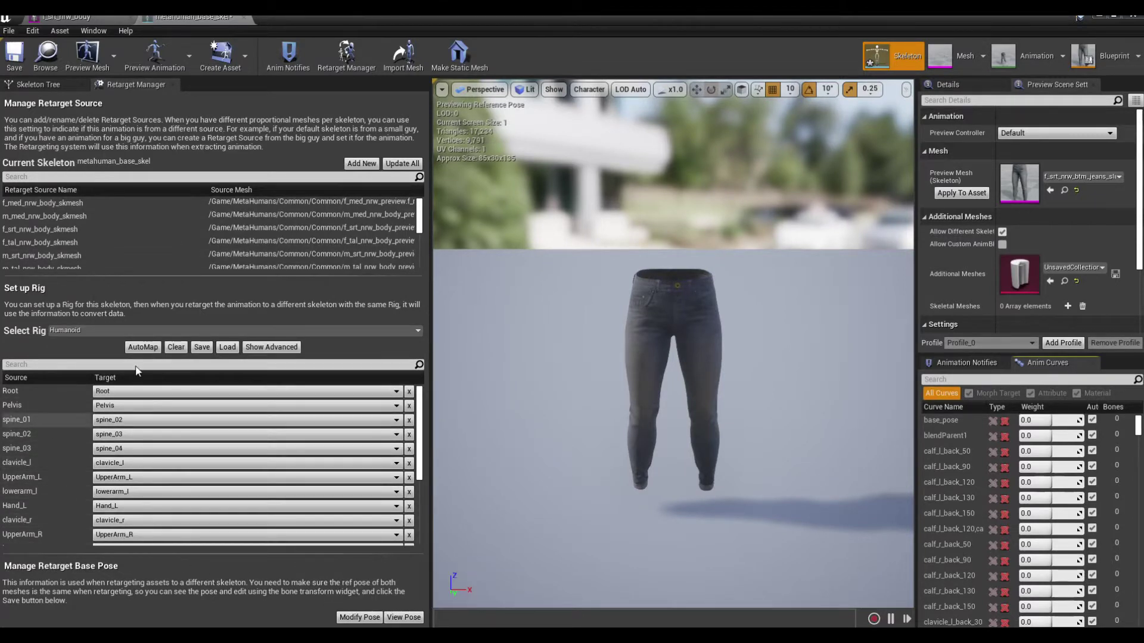
In the advanced rig mapping, set index_01_l, index_02_l and index_03_l to target index_metacarpal_l, index_01_l and index_02_l
click(290, 350)
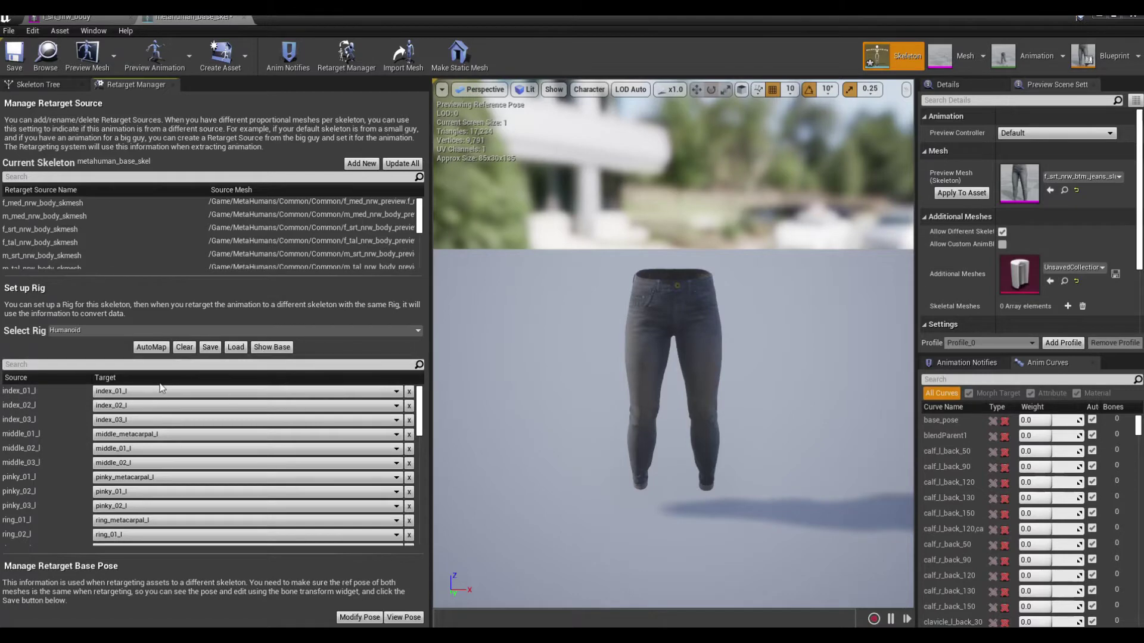
click(146, 393)
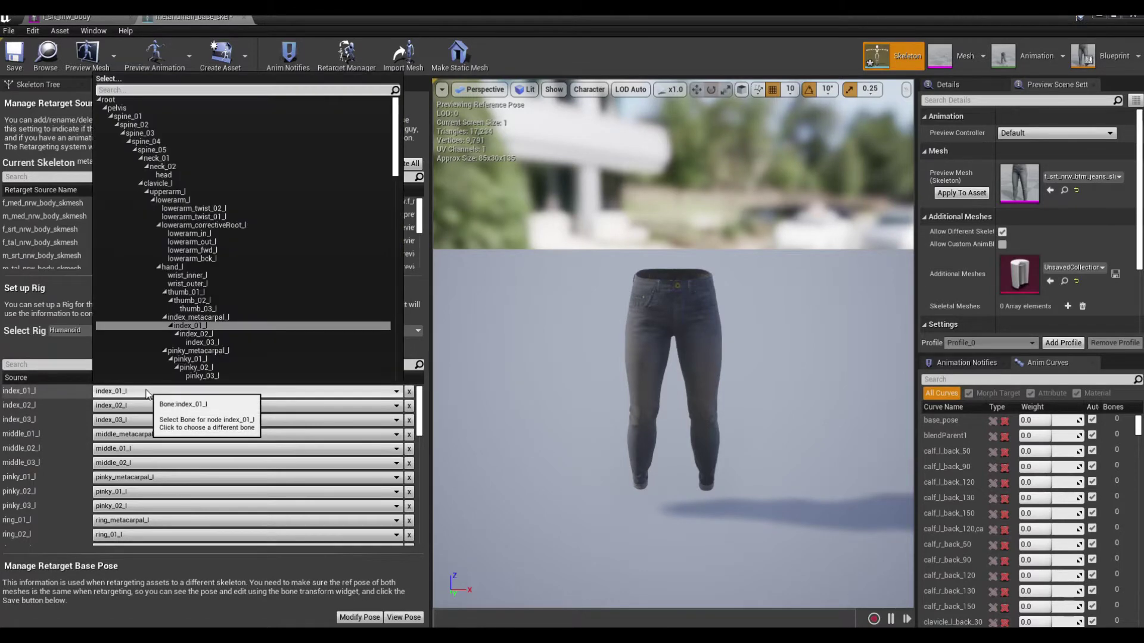
click(189, 319)
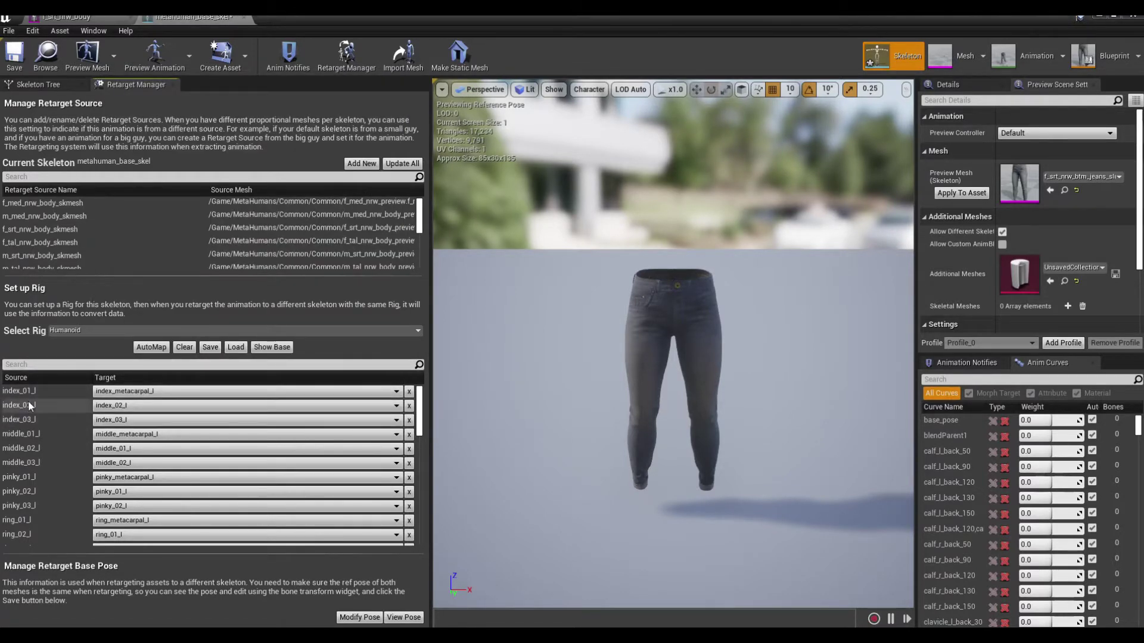
click(113, 406)
click(196, 339)
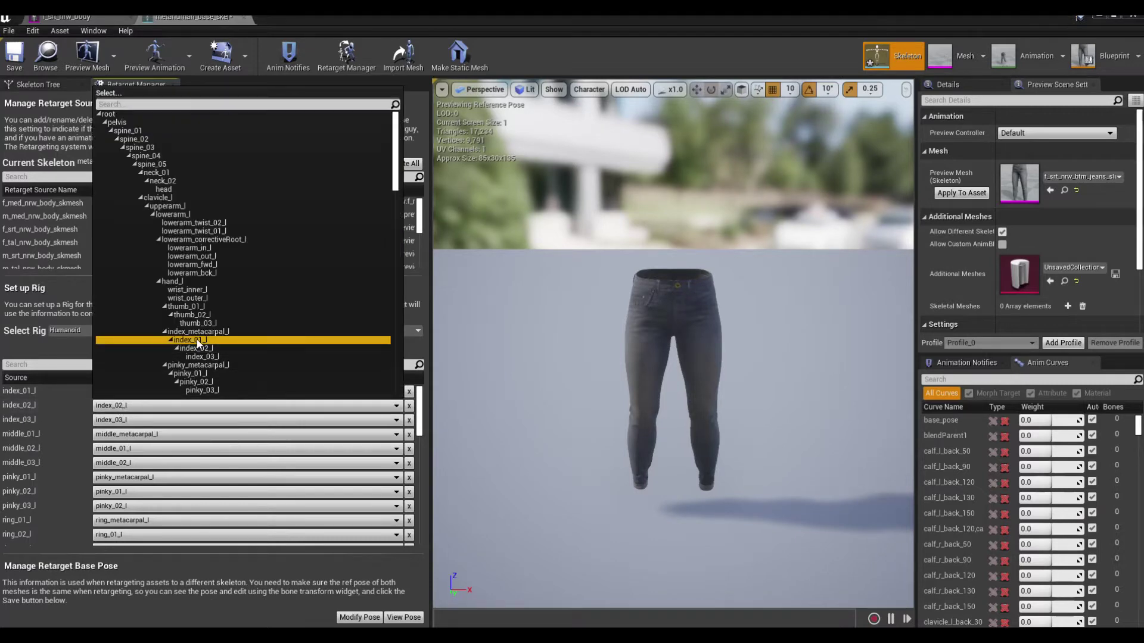
click(99, 420)
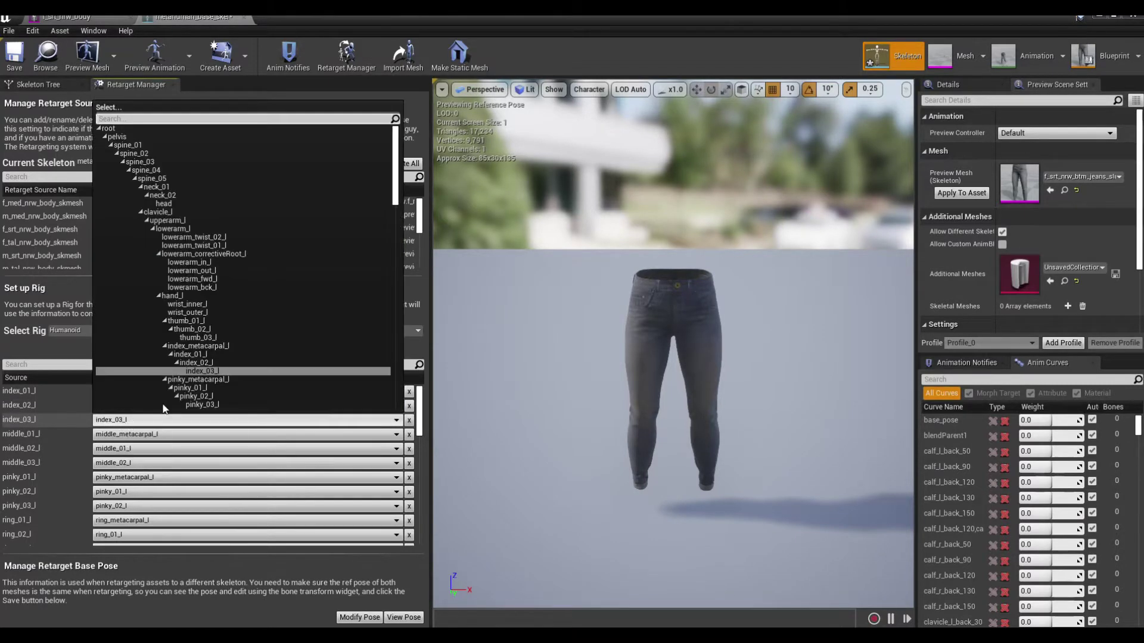
click(197, 363)
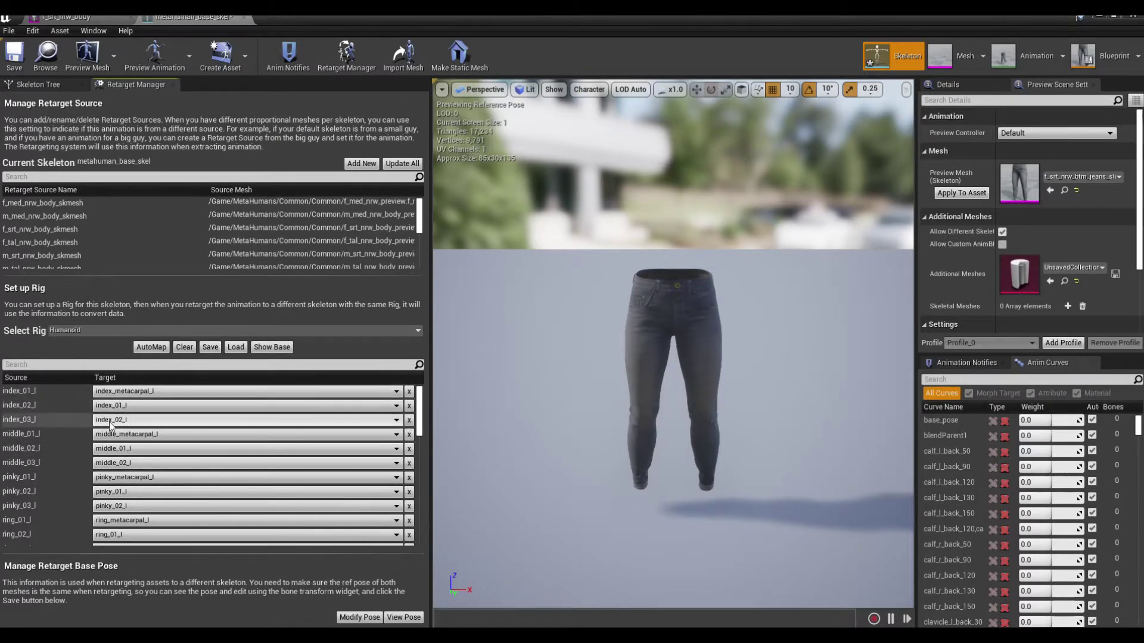
Check the remaining advanced bone mappings for the fingers, thumbs and twist bones on both sides
scroll(140, 445, down, 1)
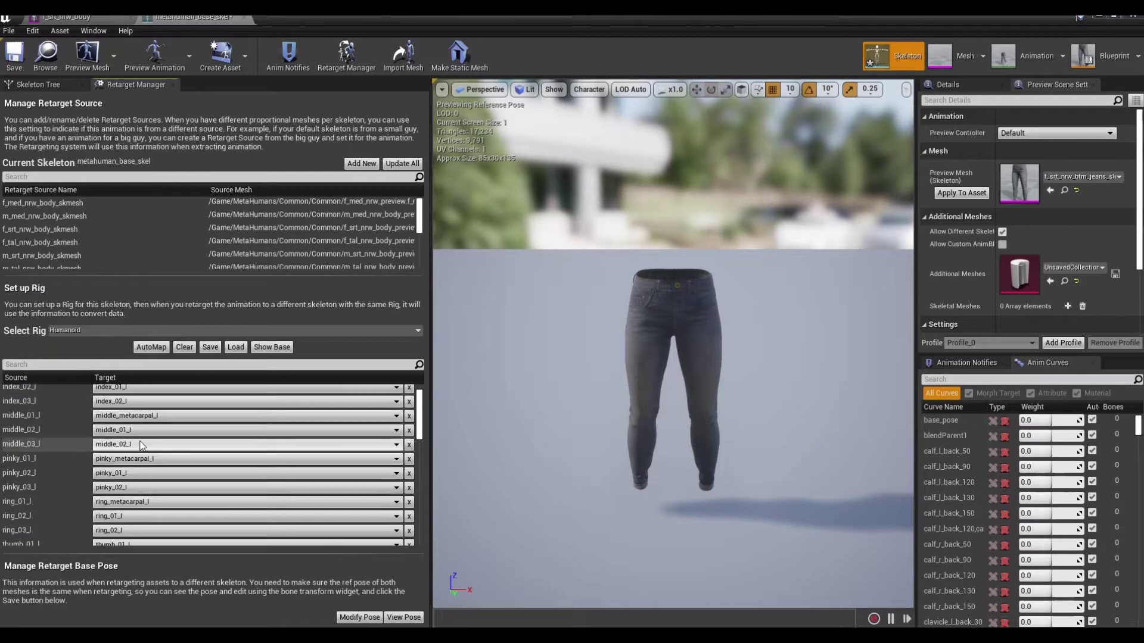
scroll(142, 445, down, 3)
scroll(165, 446, down, 1)
scroll(149, 467, down, 3)
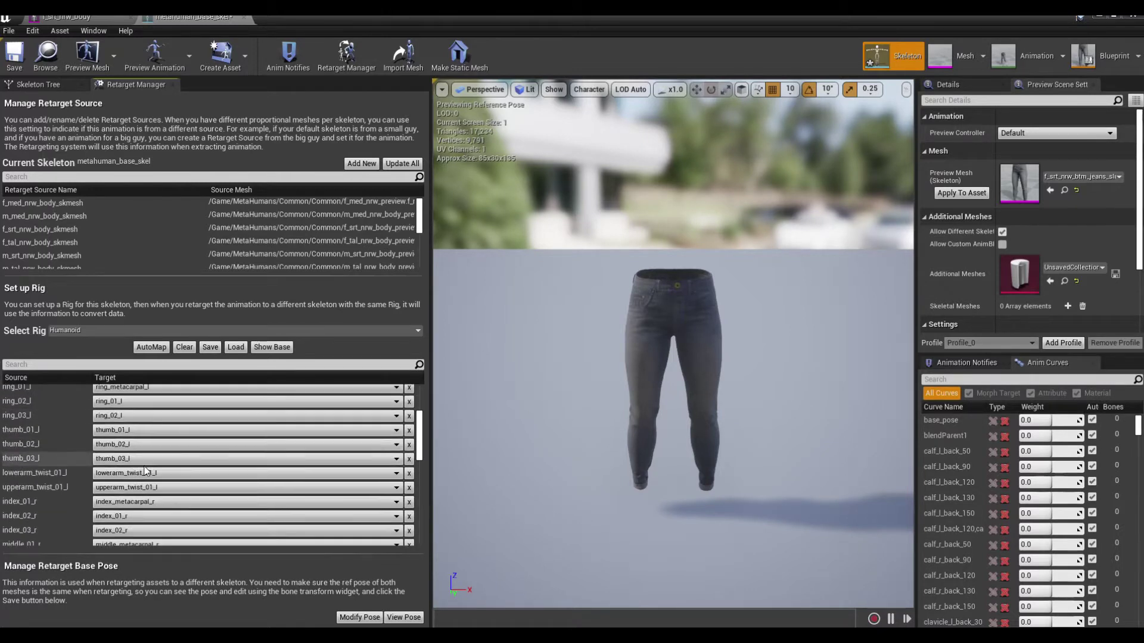
scroll(146, 471, down, 1)
scroll(136, 422, down, 2)
scroll(136, 422, down, 1)
scroll(89, 411, down, 2)
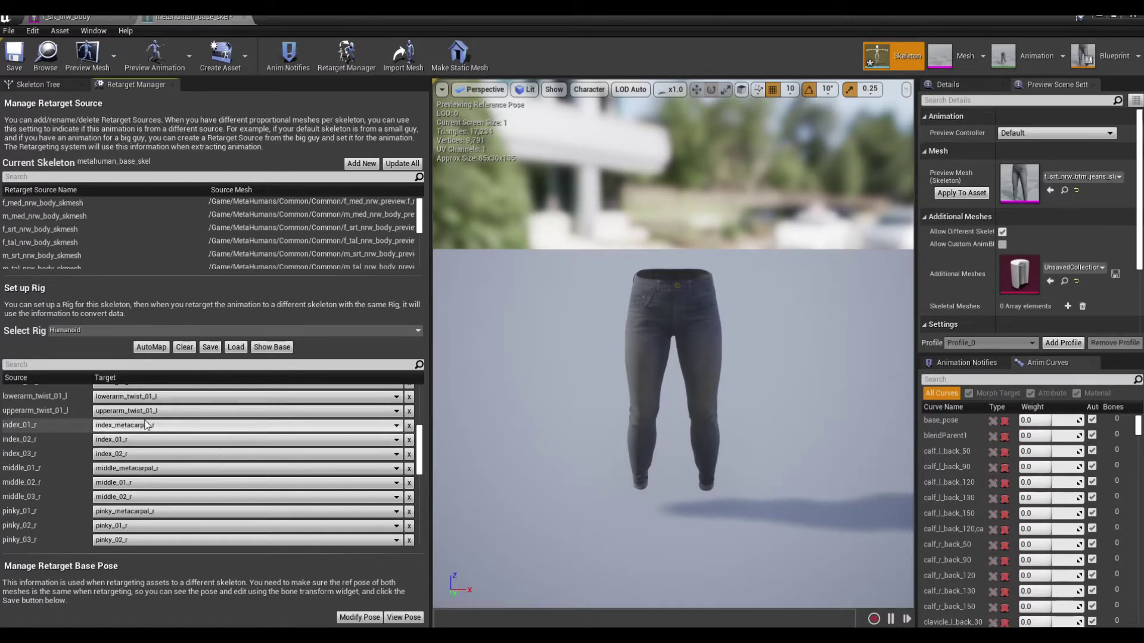
scroll(166, 472, down, 1)
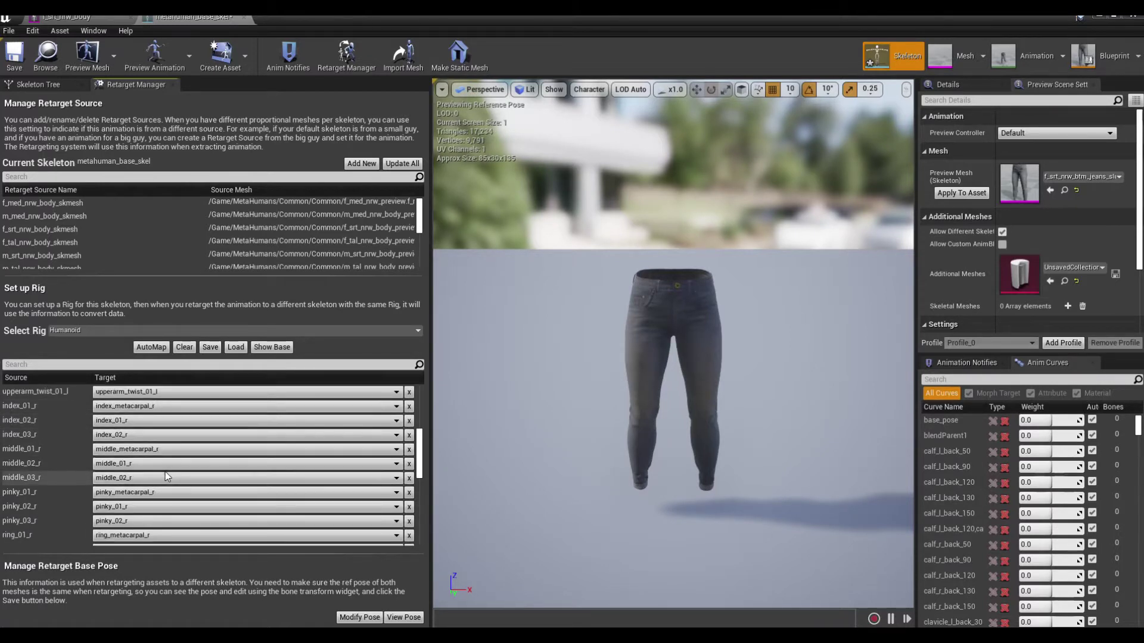
scroll(137, 467, down, 3)
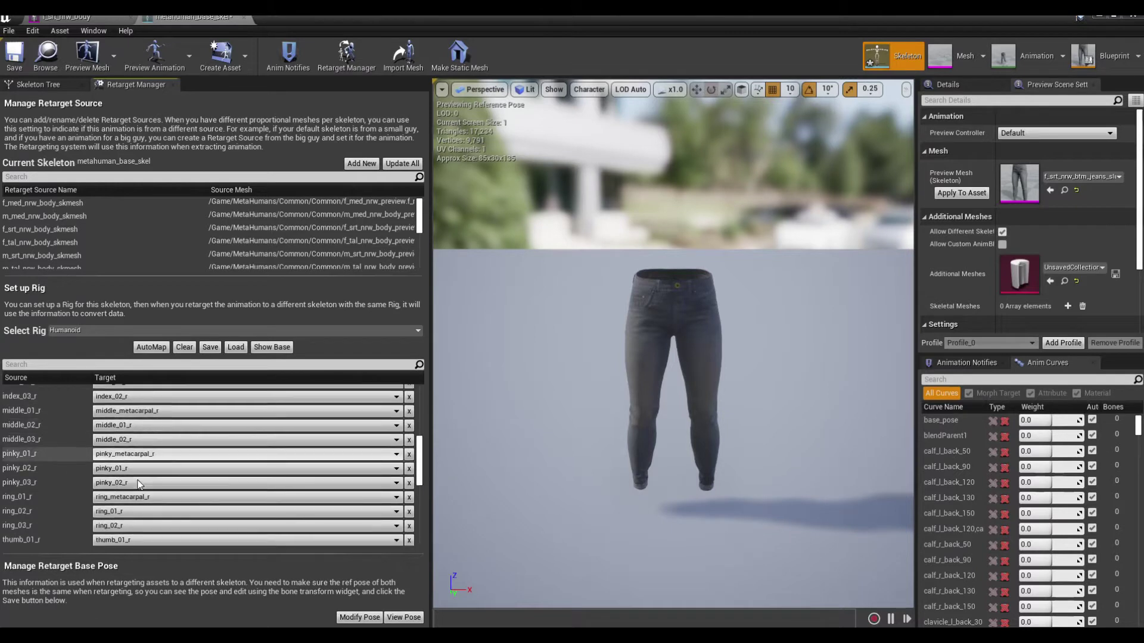
scroll(137, 468, down, 7)
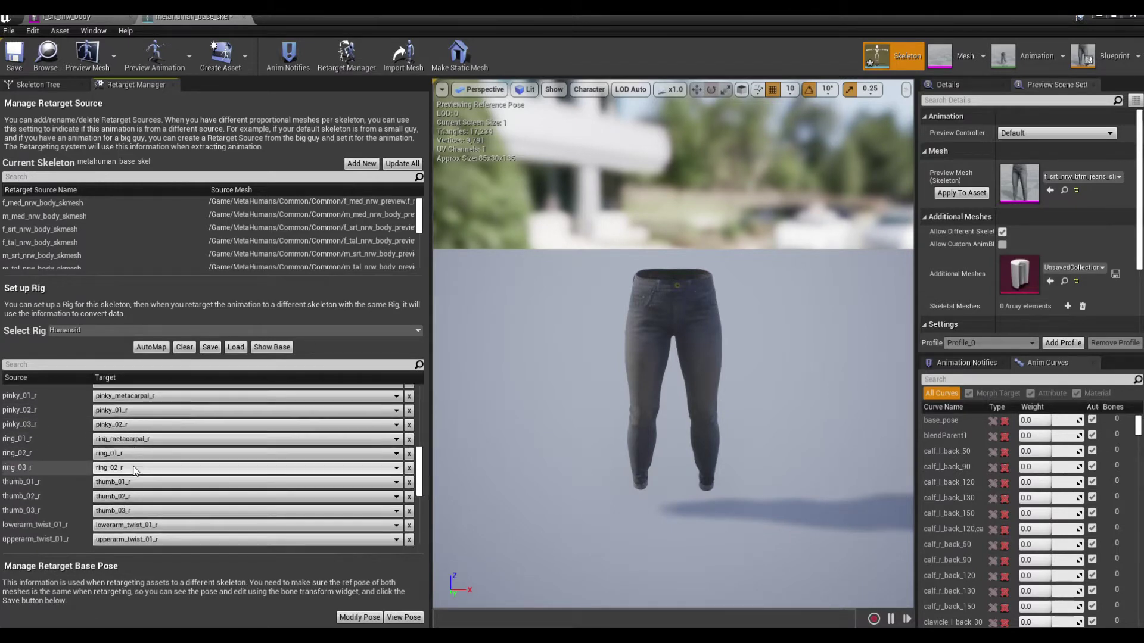
scroll(133, 471, down, 2)
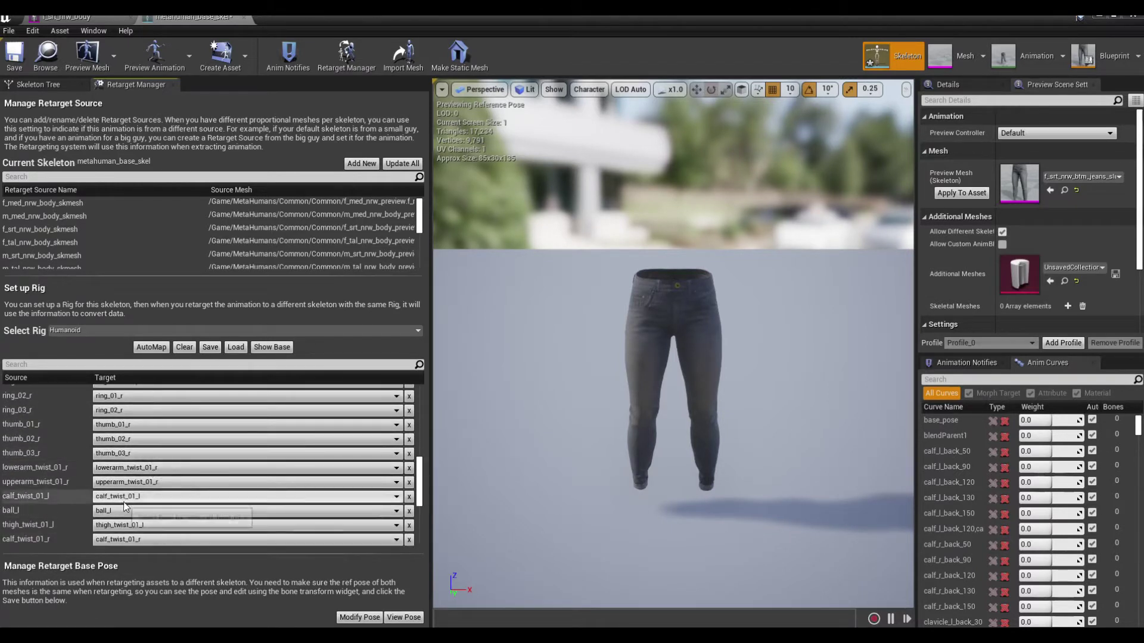
Save the skeleton and show the retargeting options in its bone hierarchy
click(8, 58)
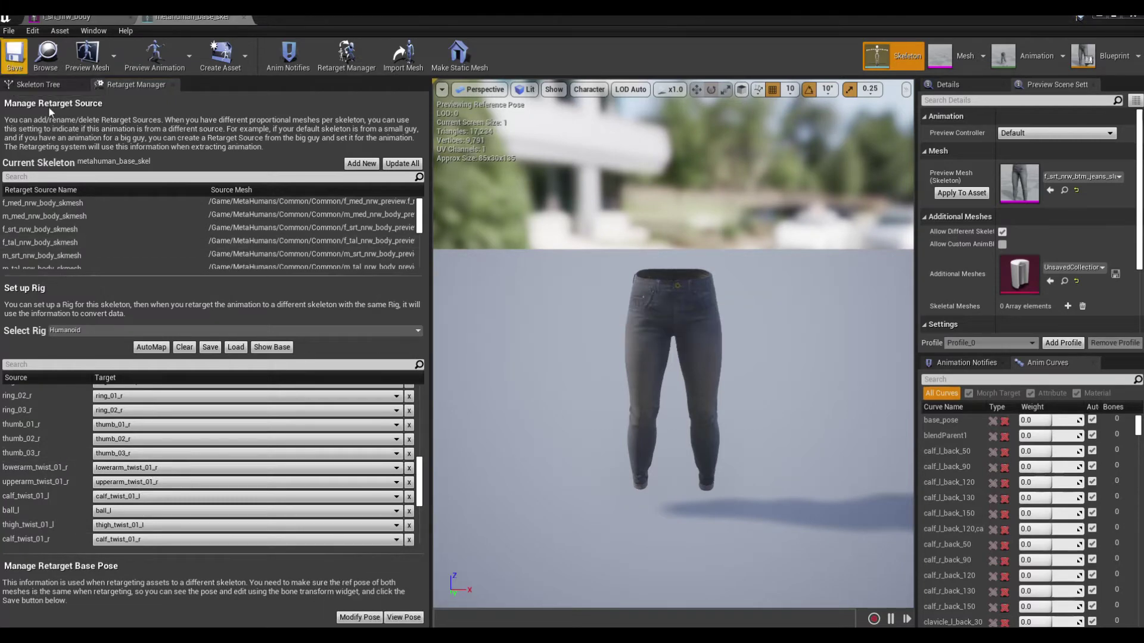
click(53, 86)
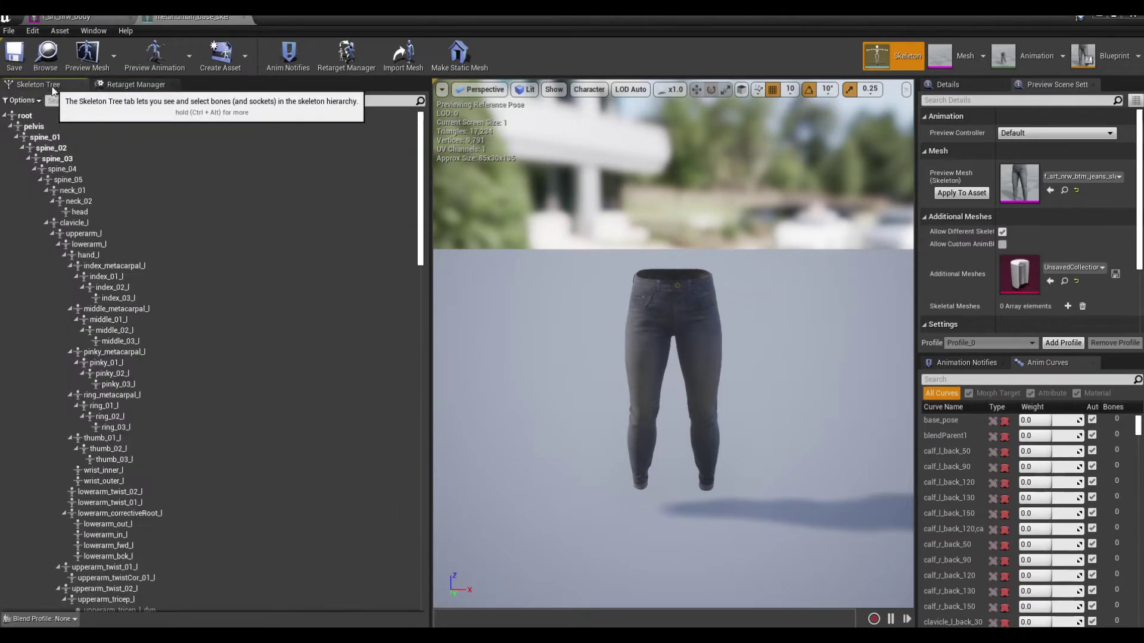
click(23, 100)
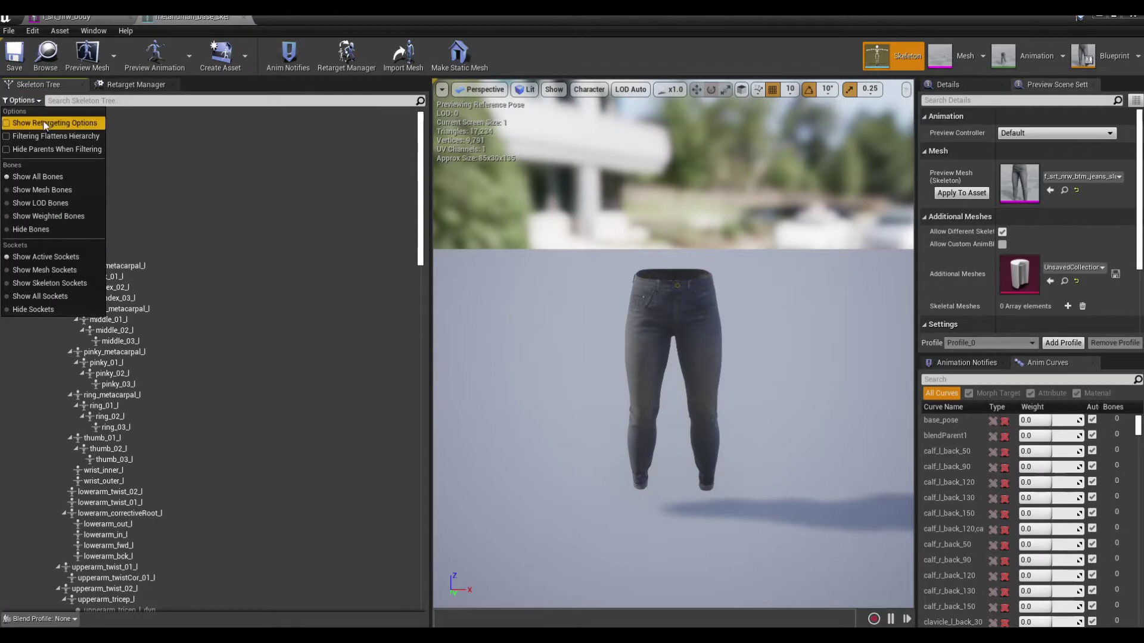
click(43, 120)
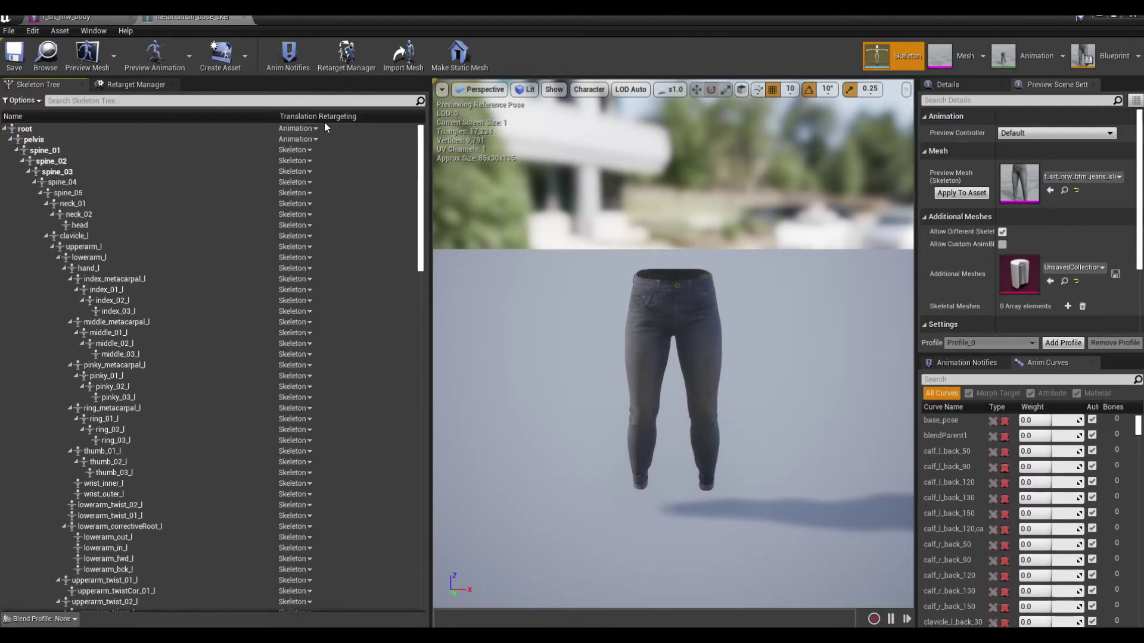
Recursively set the translation retargeting of spine_01 and its child bones to Skeleton
click(307, 151)
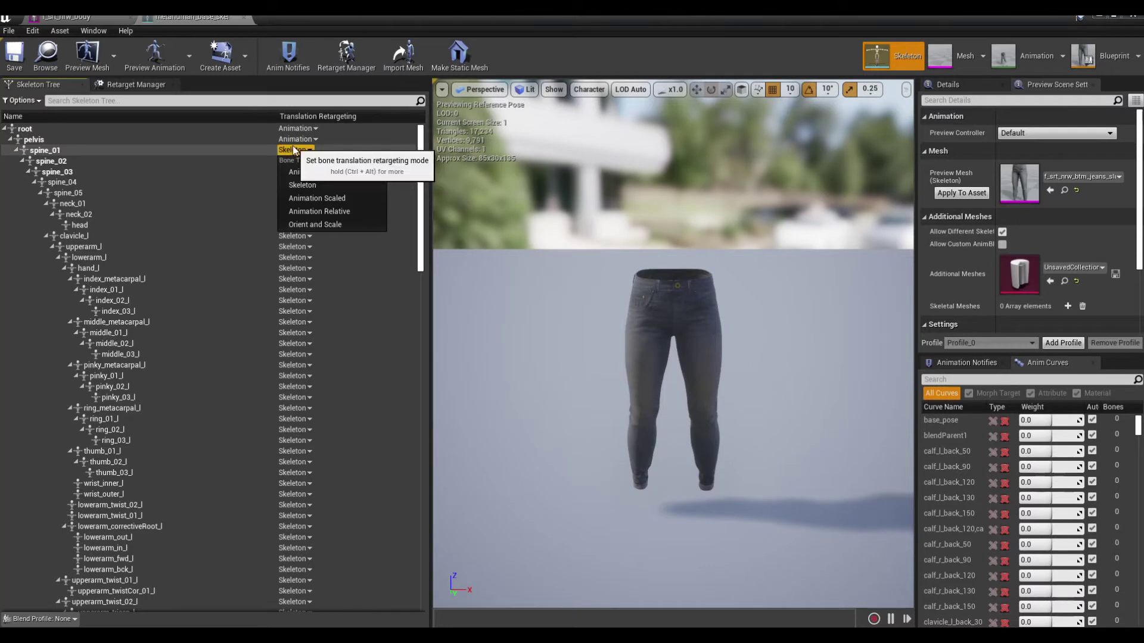
right_click(312, 148)
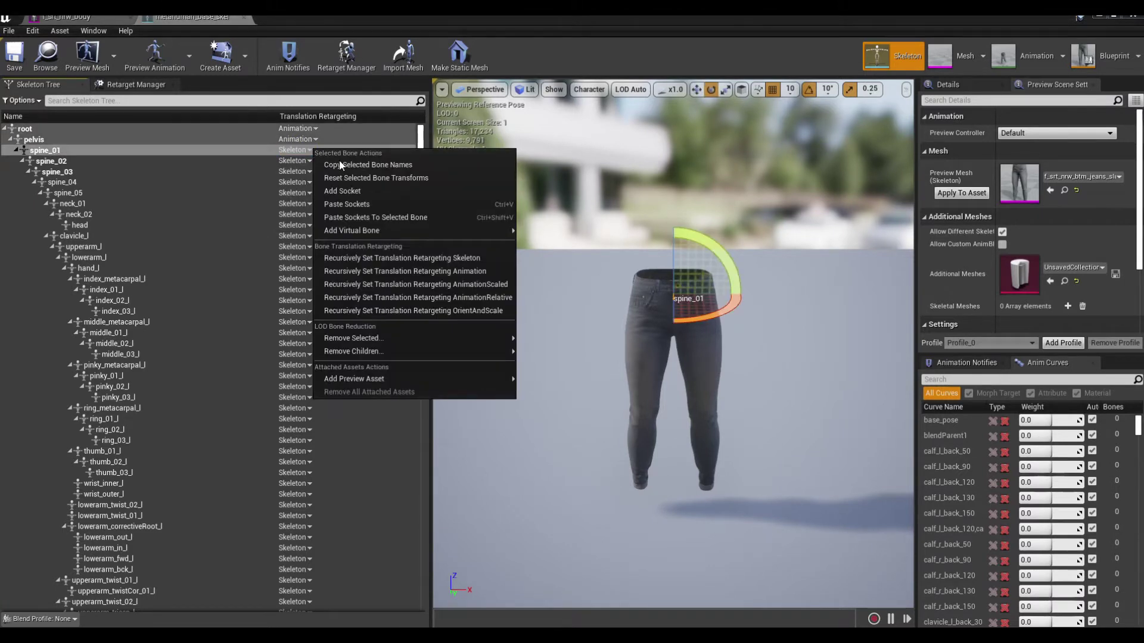
click(395, 258)
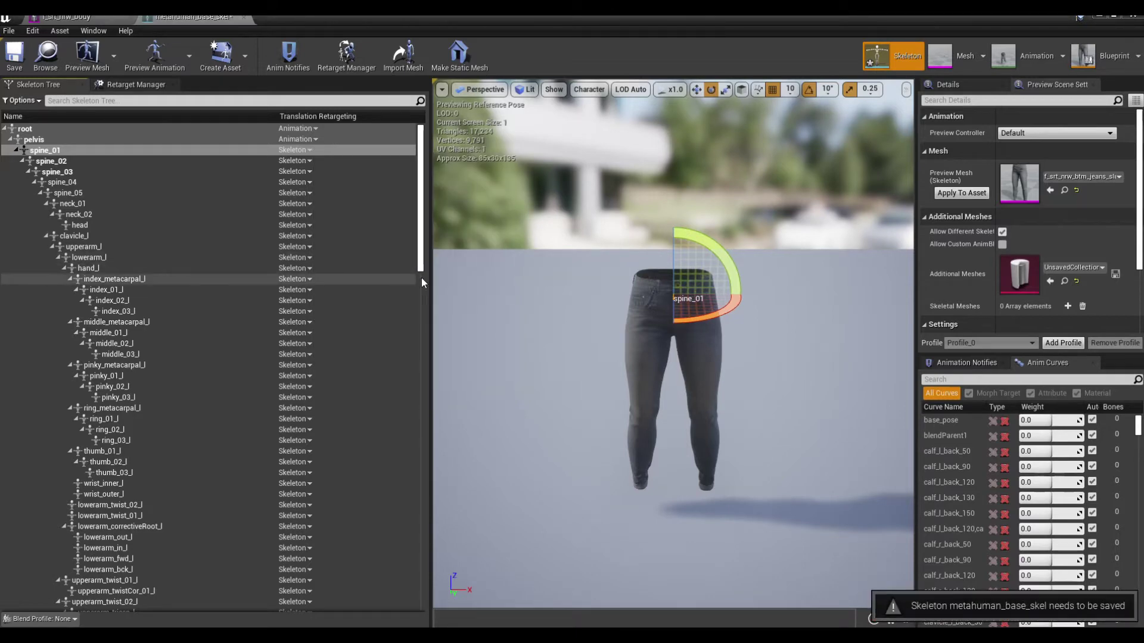
Recursively set the translation retargeting of thigh_r and its child bones to Skeleton
drag(421, 267, 488, 524)
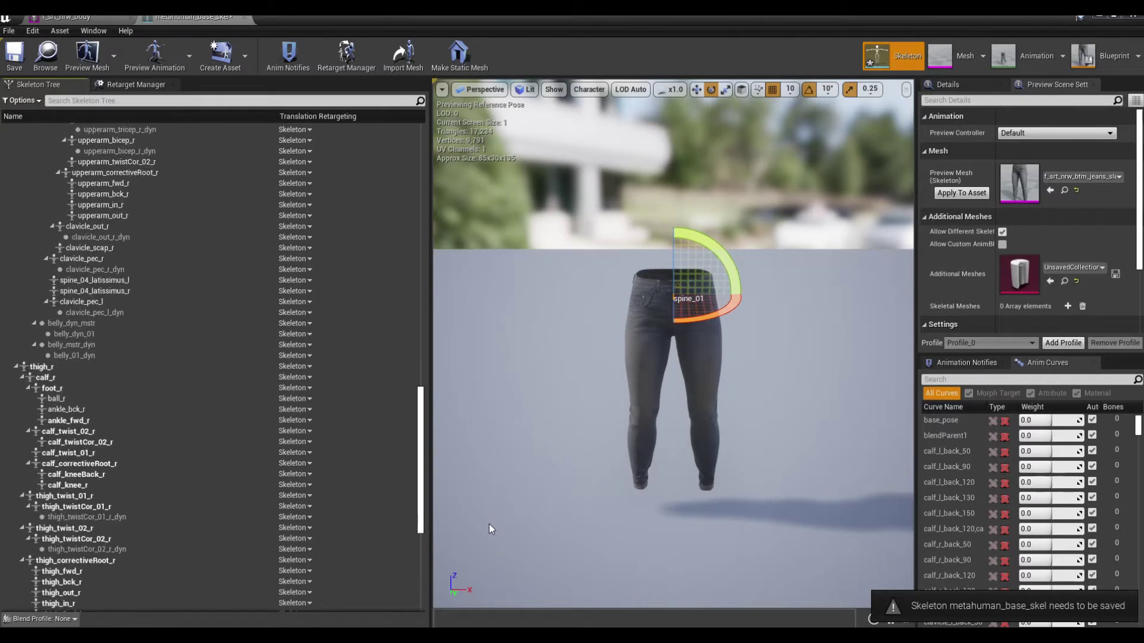
click(50, 367)
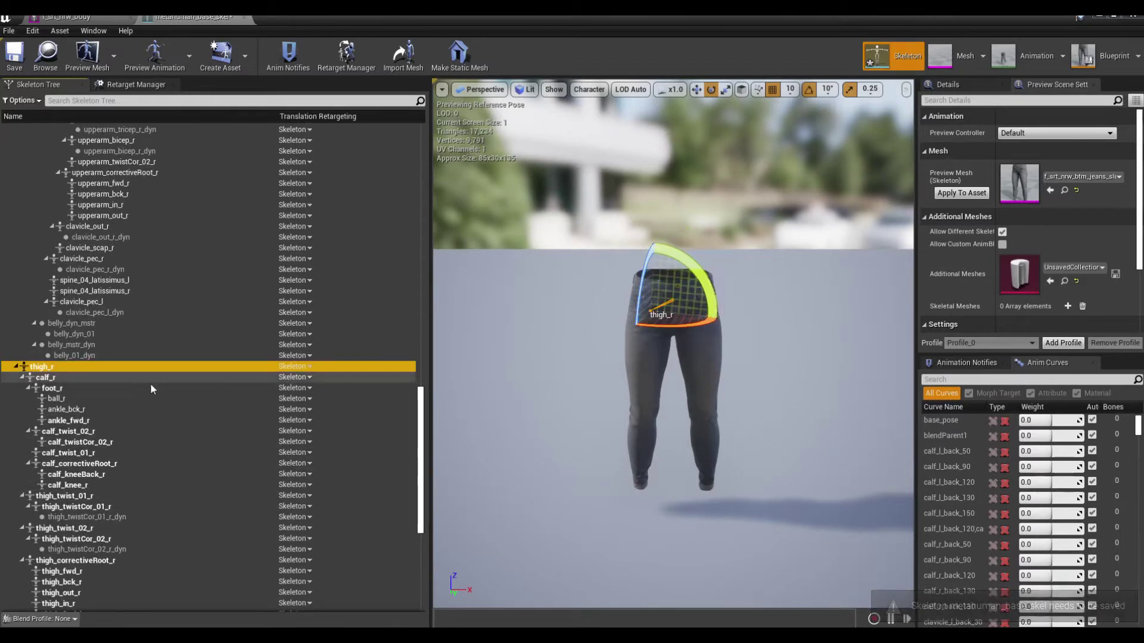
right_click(296, 370)
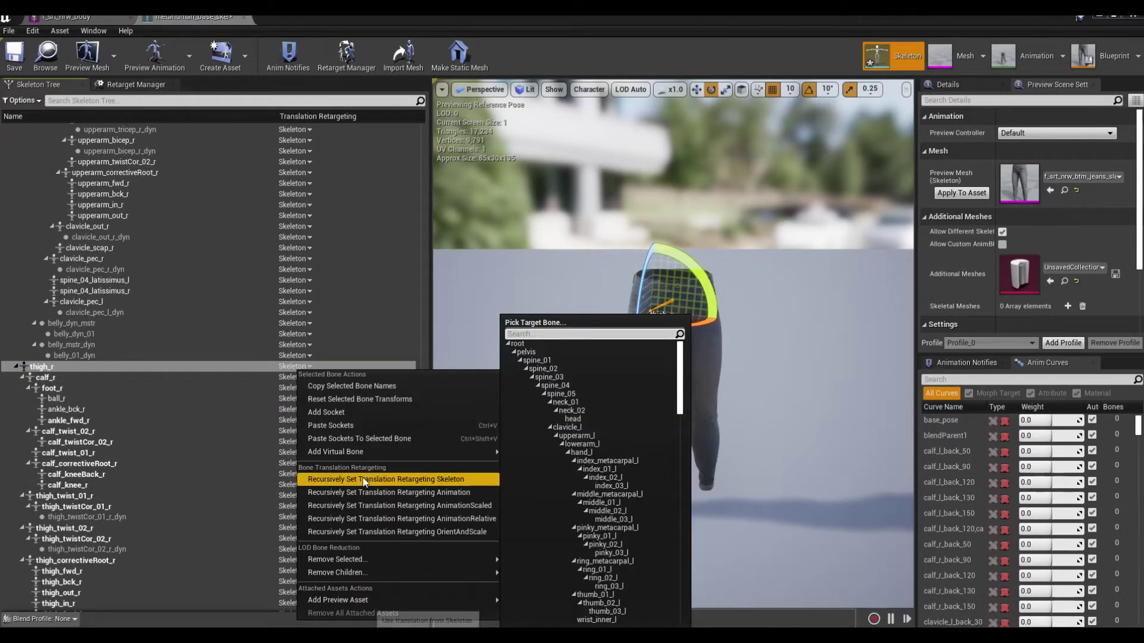
click(363, 477)
Recursively set the translation retargeting of thigh_l and its child bones to Skeleton
drag(420, 472, 427, 563)
click(57, 340)
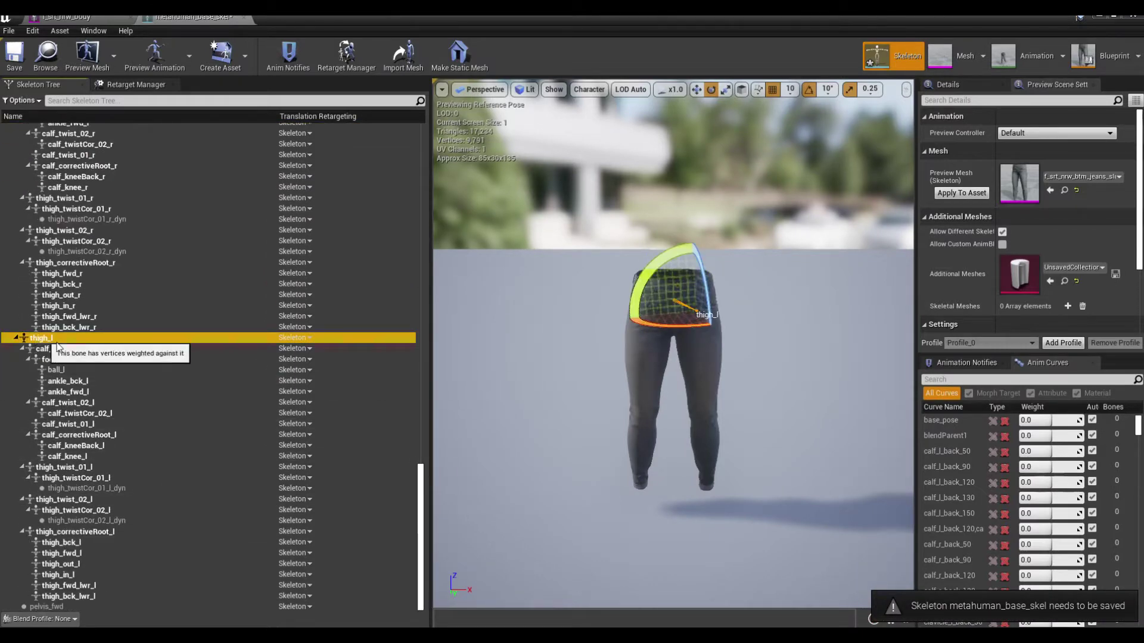
right_click(199, 335)
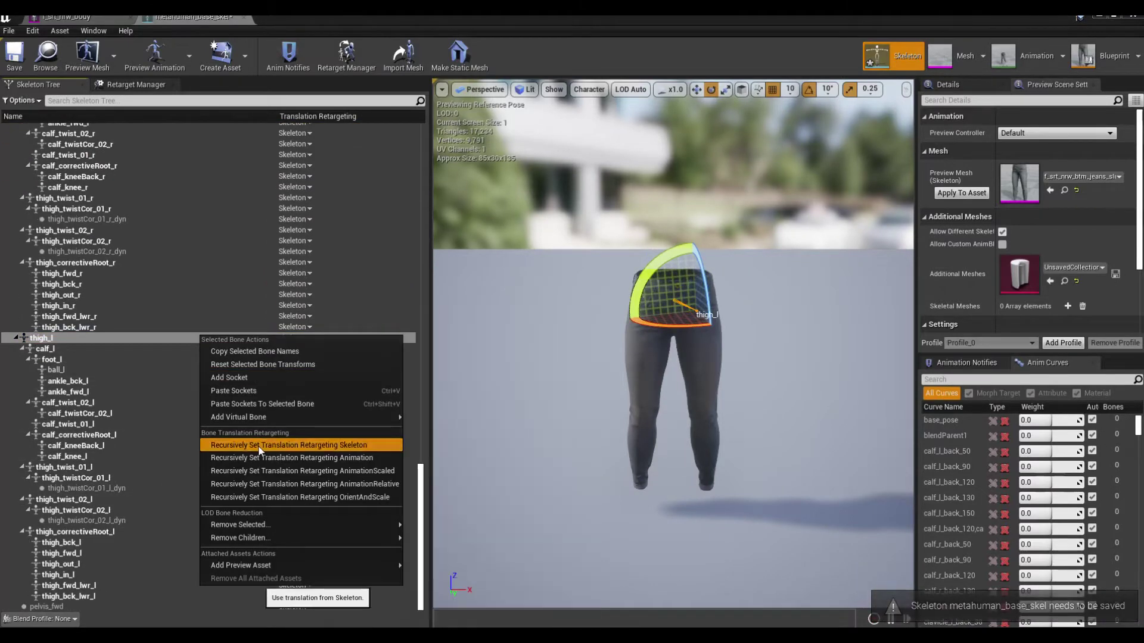
click(280, 441)
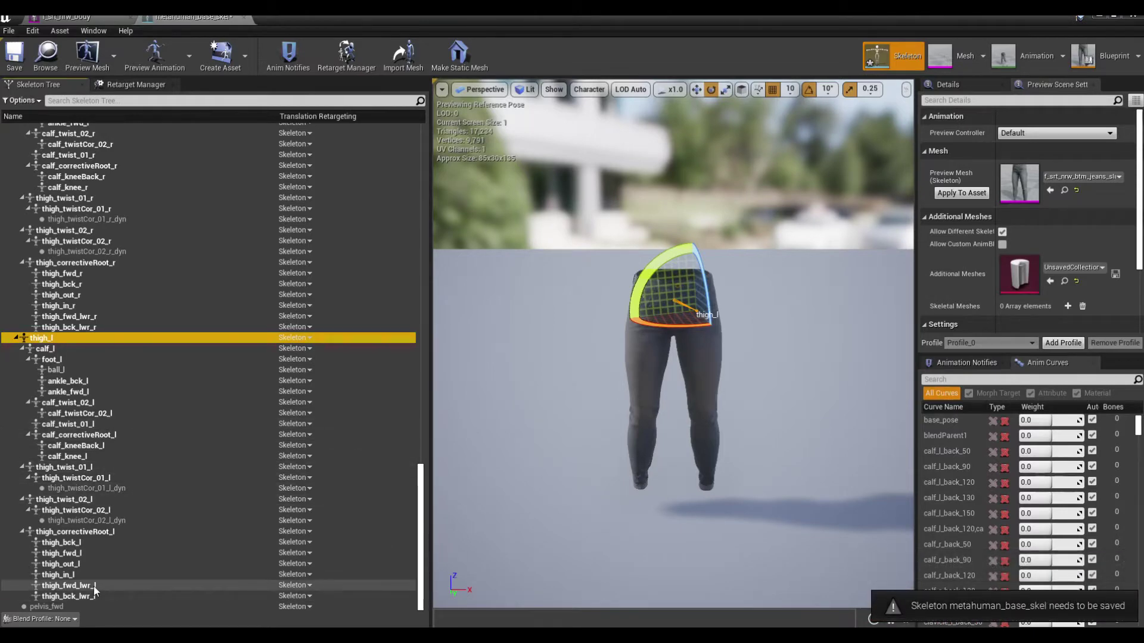
Recursively set the translation retargeting of pelvis_fwd to Skeleton and save the MetaHuman base skeleton
click(51, 607)
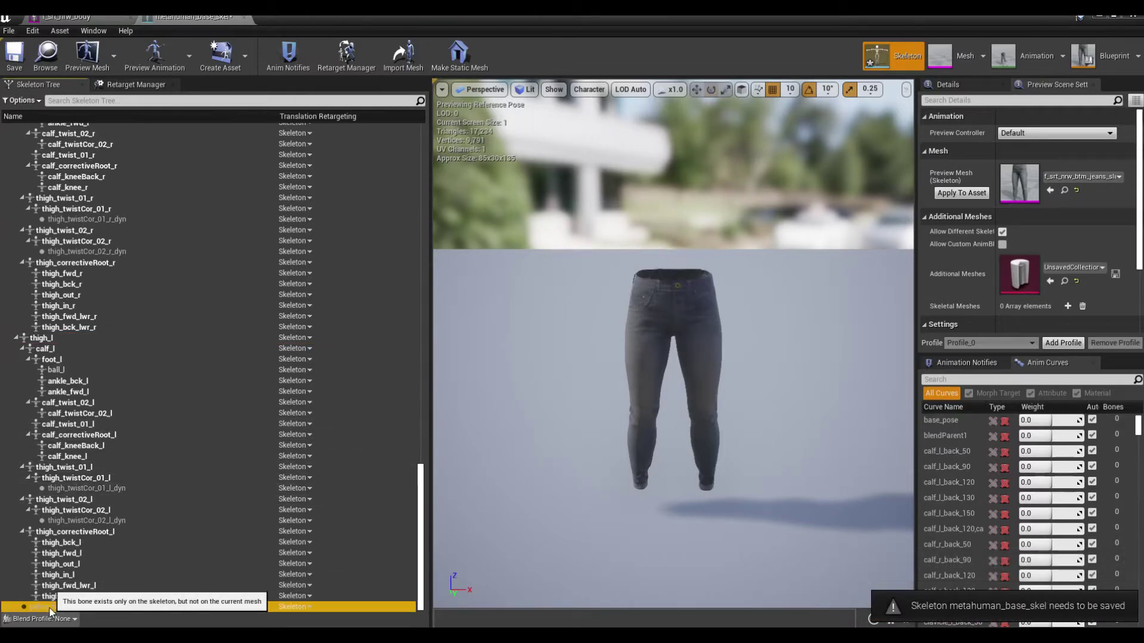
right_click(301, 608)
click(360, 467)
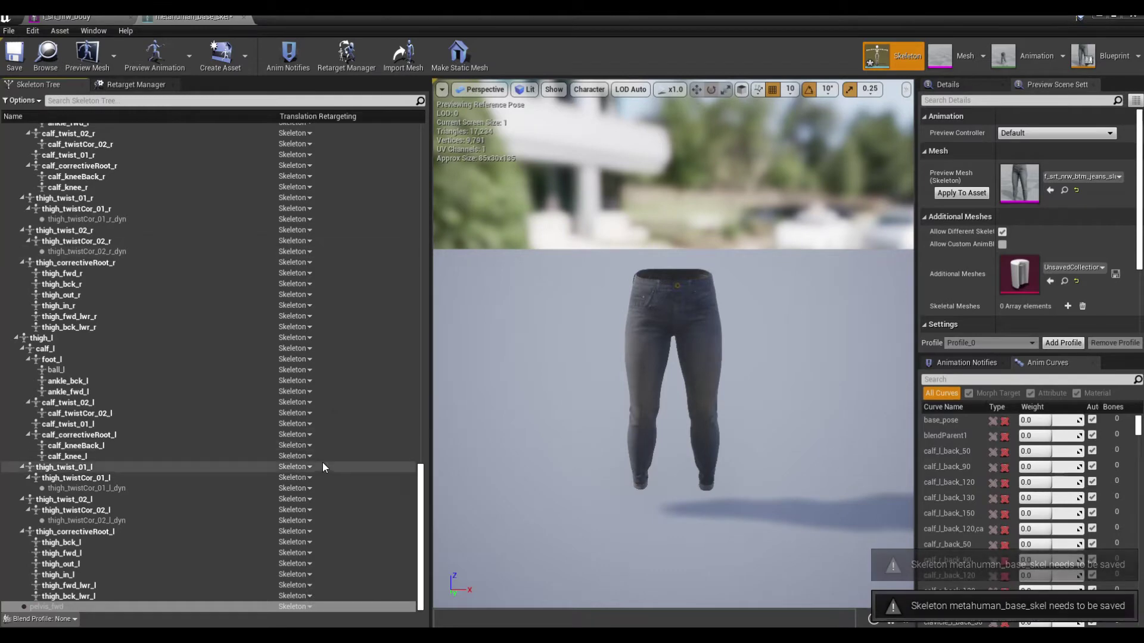
drag(421, 530, 410, 163)
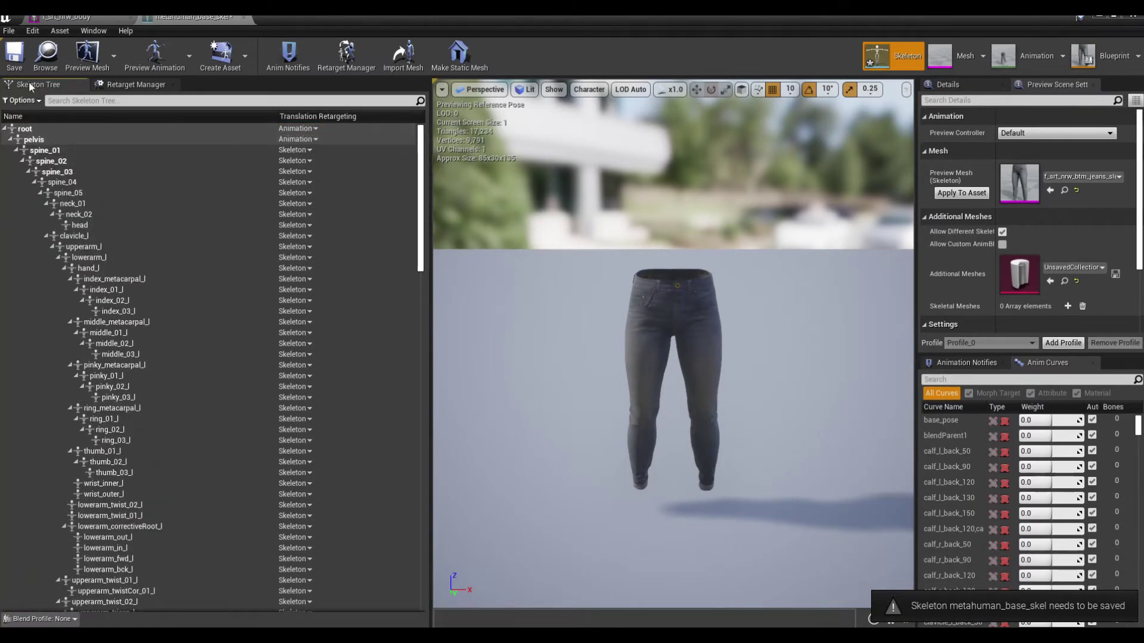
click(15, 60)
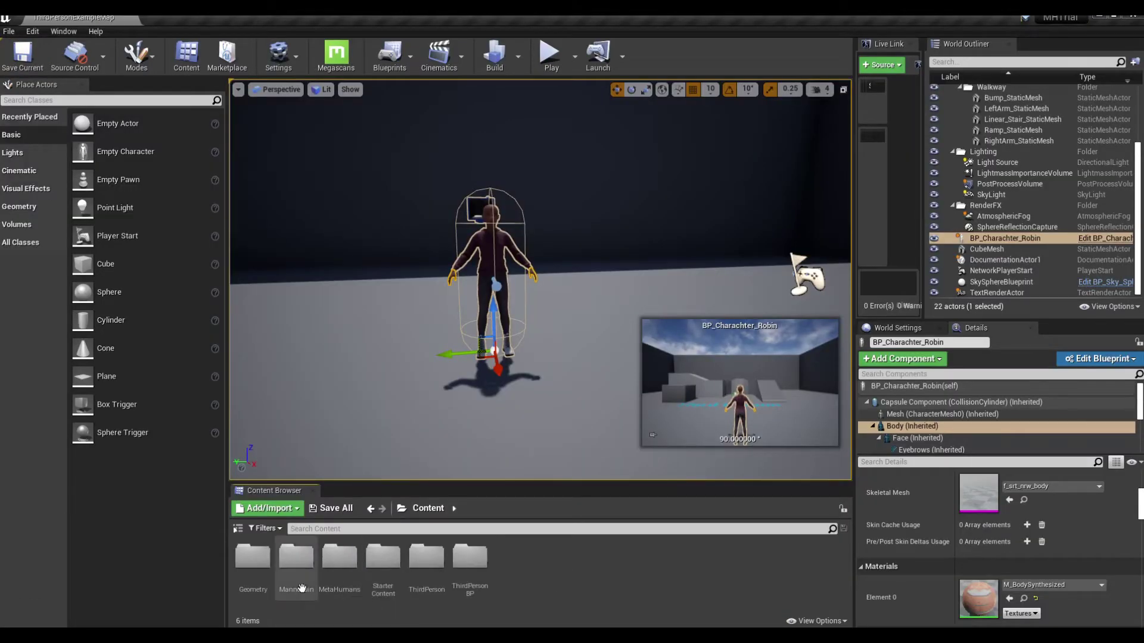
Open UE4_Mannequin_Skeleton from the Mannequin character's Mesh folder
double_click(288, 563)
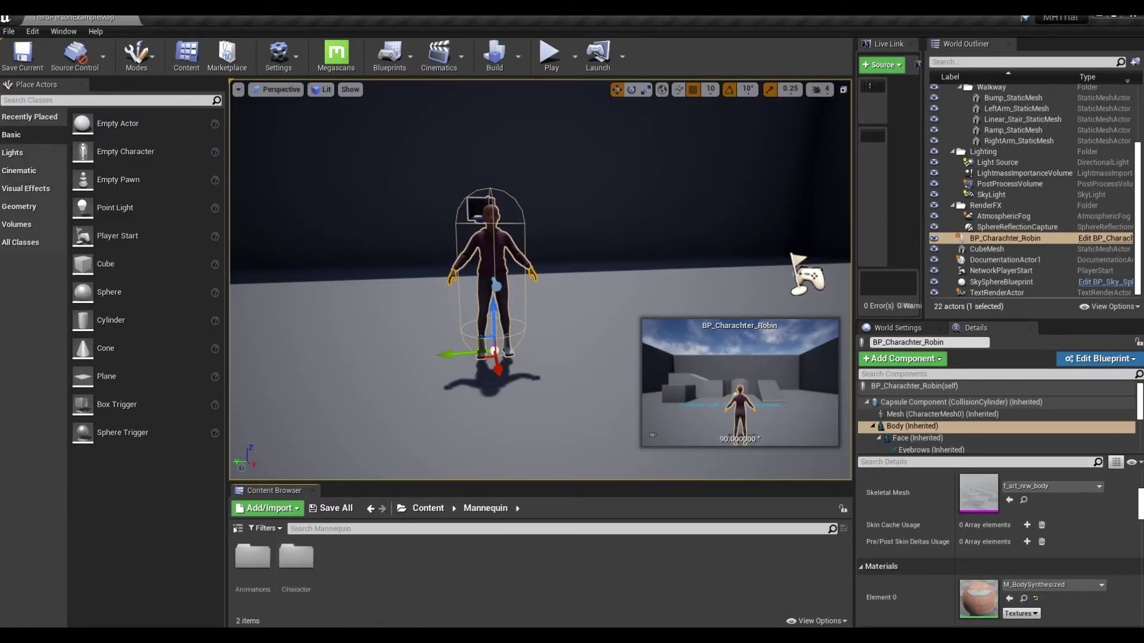
double_click(292, 560)
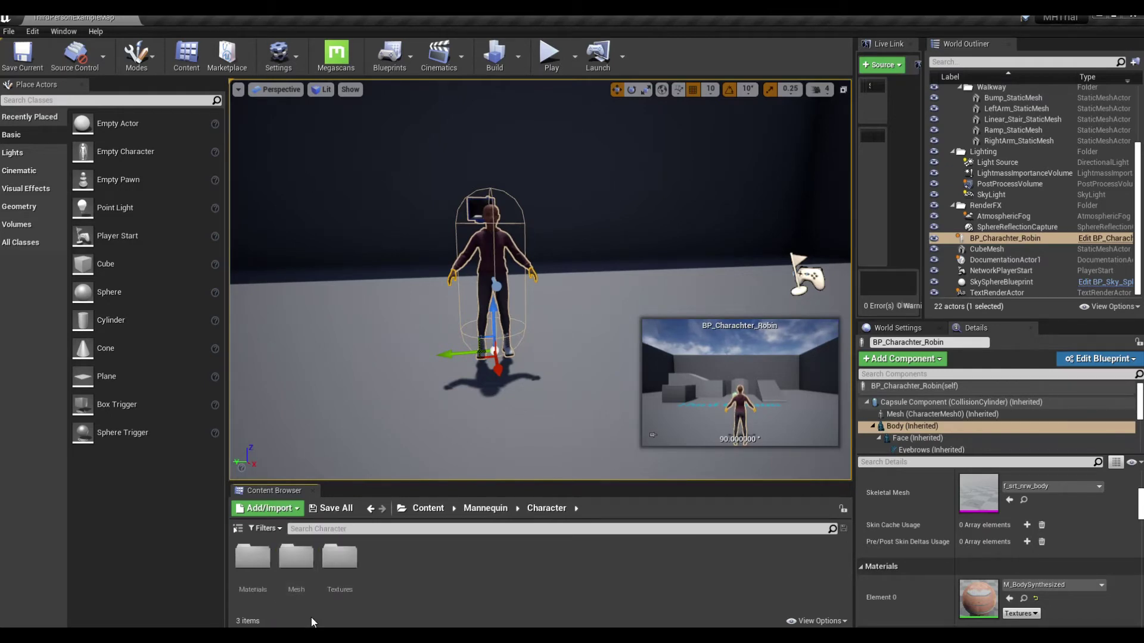
double_click(295, 559)
double_click(427, 560)
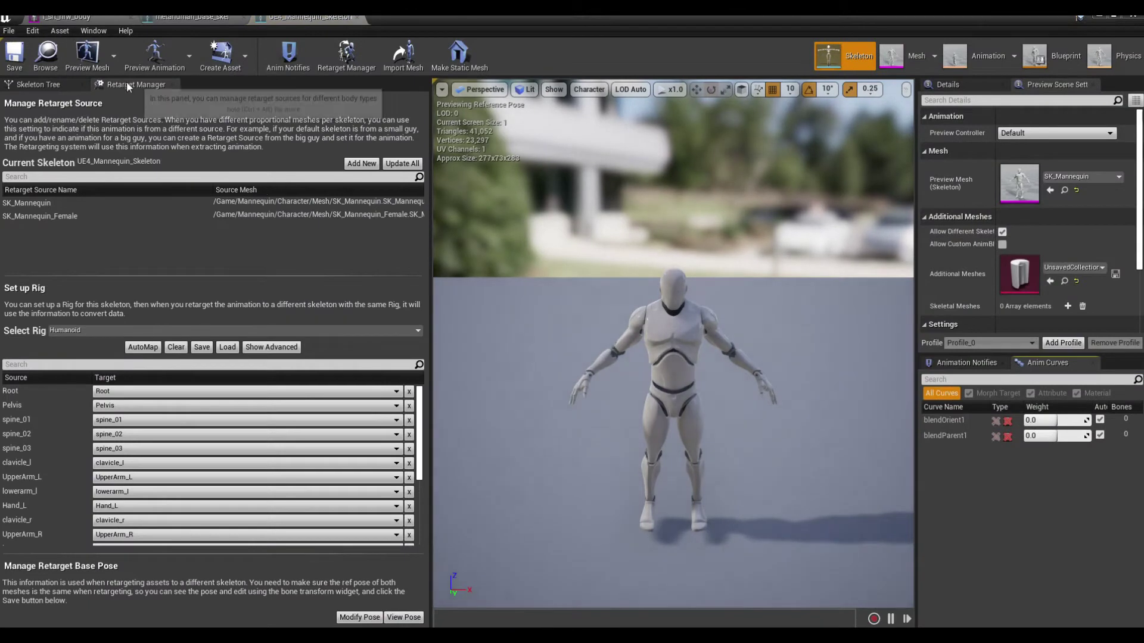
Assign the Humanoid rig to the mannequin skeleton and show the retargeting options in its bone hierarchy
click(81, 330)
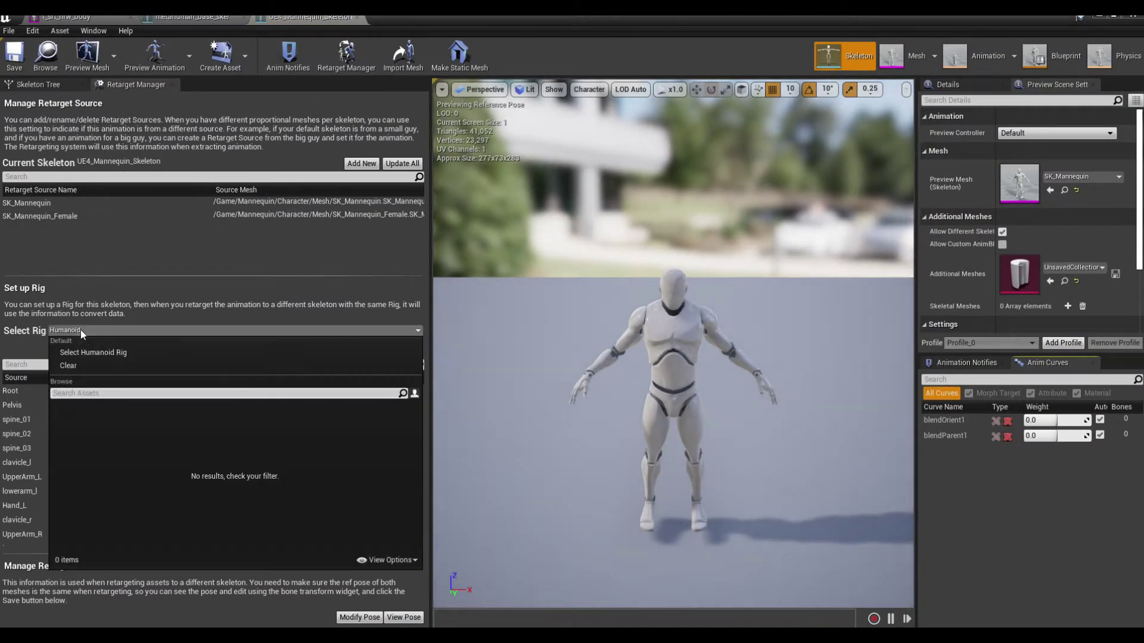
click(91, 363)
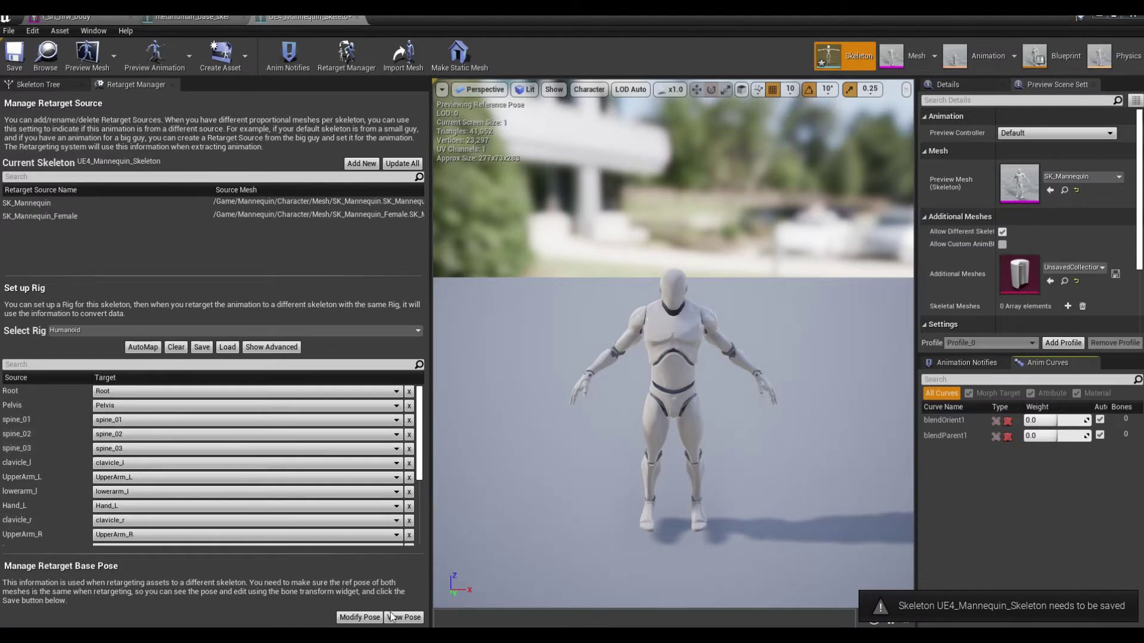
click(30, 84)
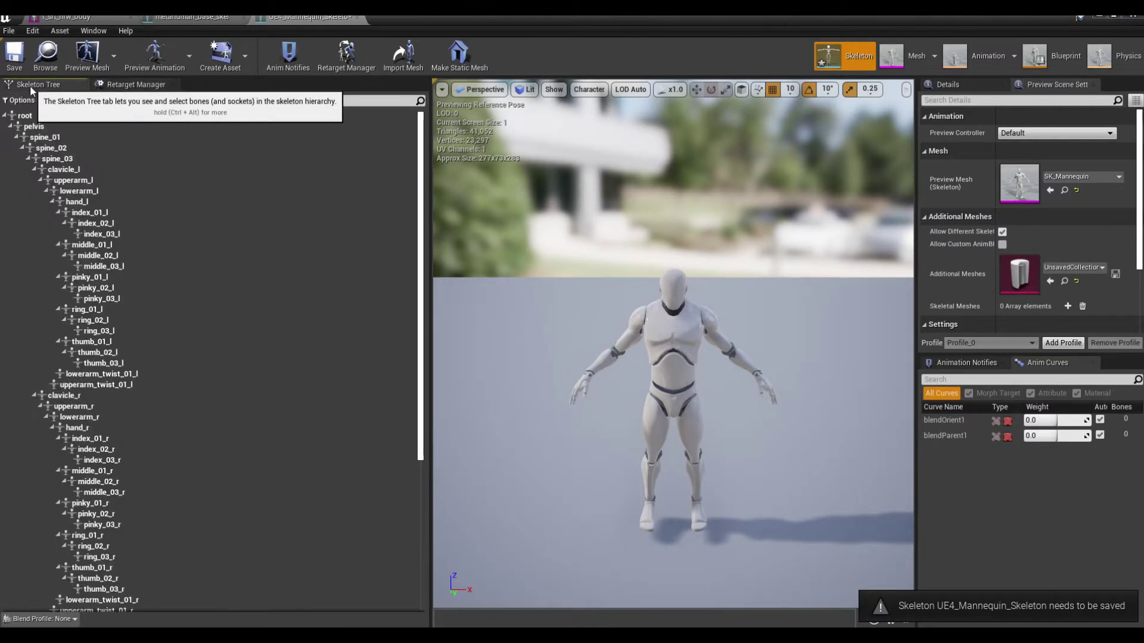
click(37, 103)
click(38, 122)
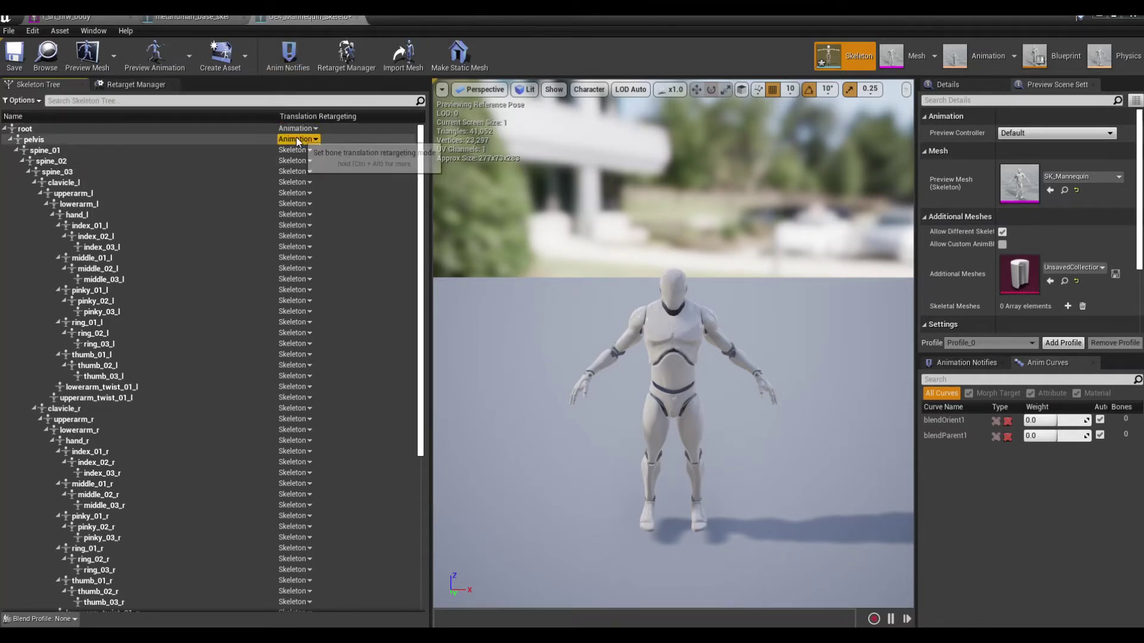
Check the translation retargeting modes on both skeletons and the base Humanoid bone mappings of metahuman_base_skel
drag(419, 372, 421, 524)
click(176, 18)
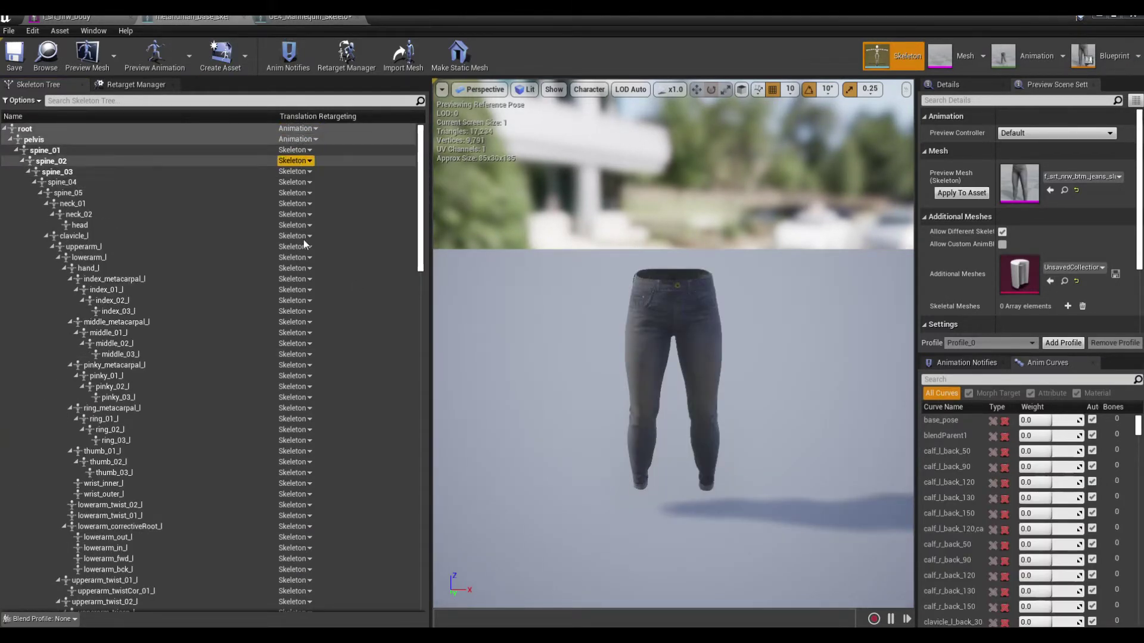
drag(420, 257, 421, 415)
click(134, 89)
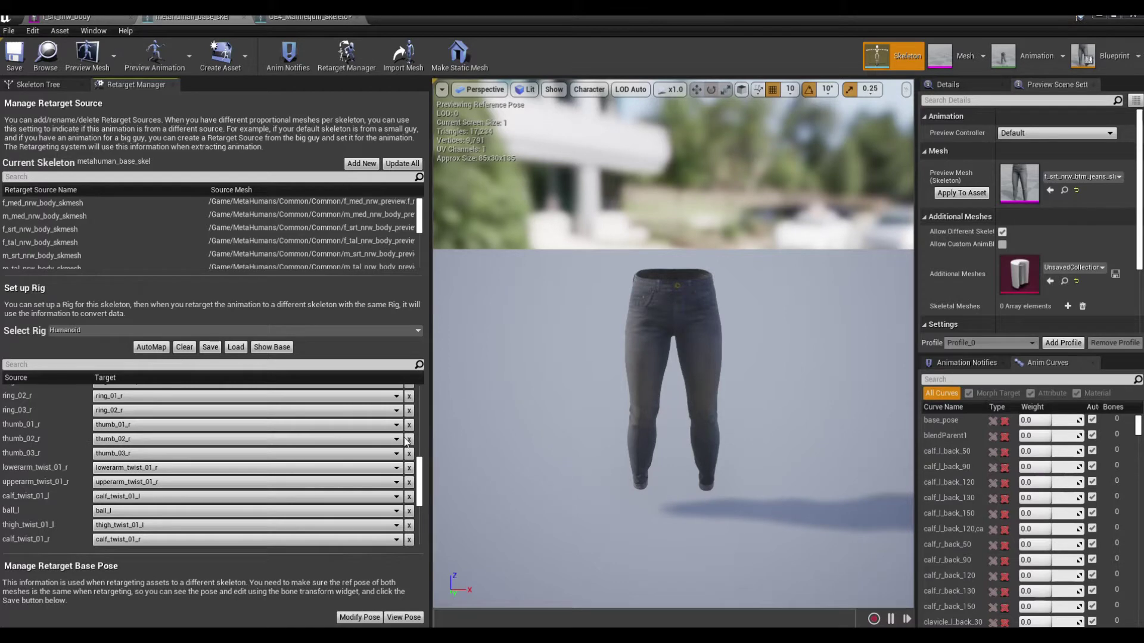
click(272, 348)
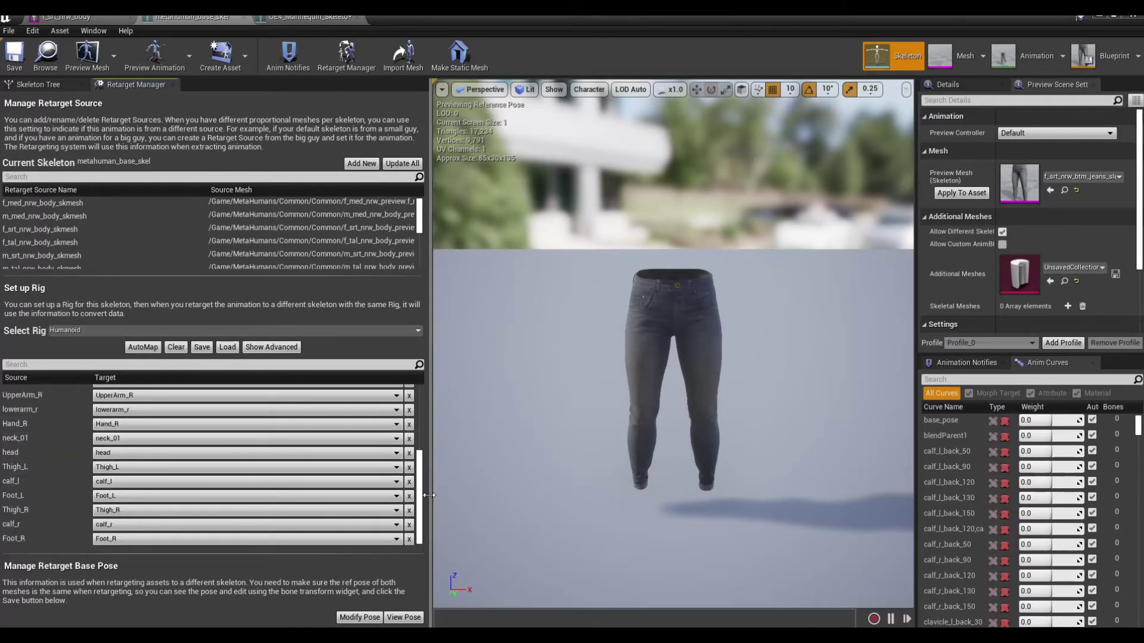
drag(421, 527, 431, 439)
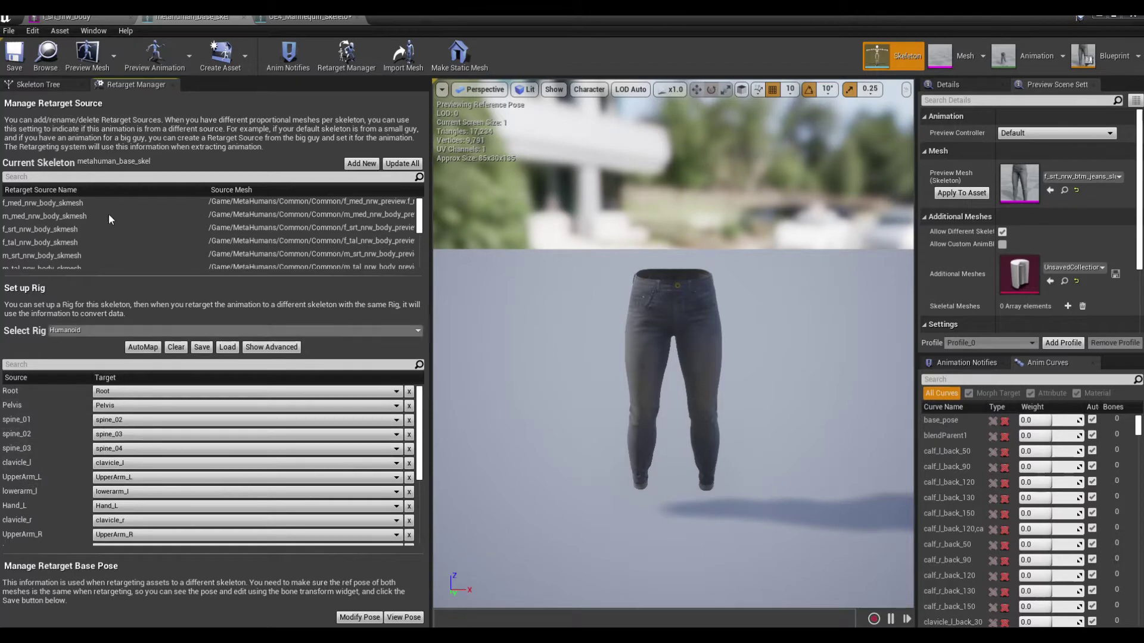
Save UE4_Mannequin_Skeleton with its Humanoid rig mapping and close the skeleton editors
click(309, 18)
click(106, 85)
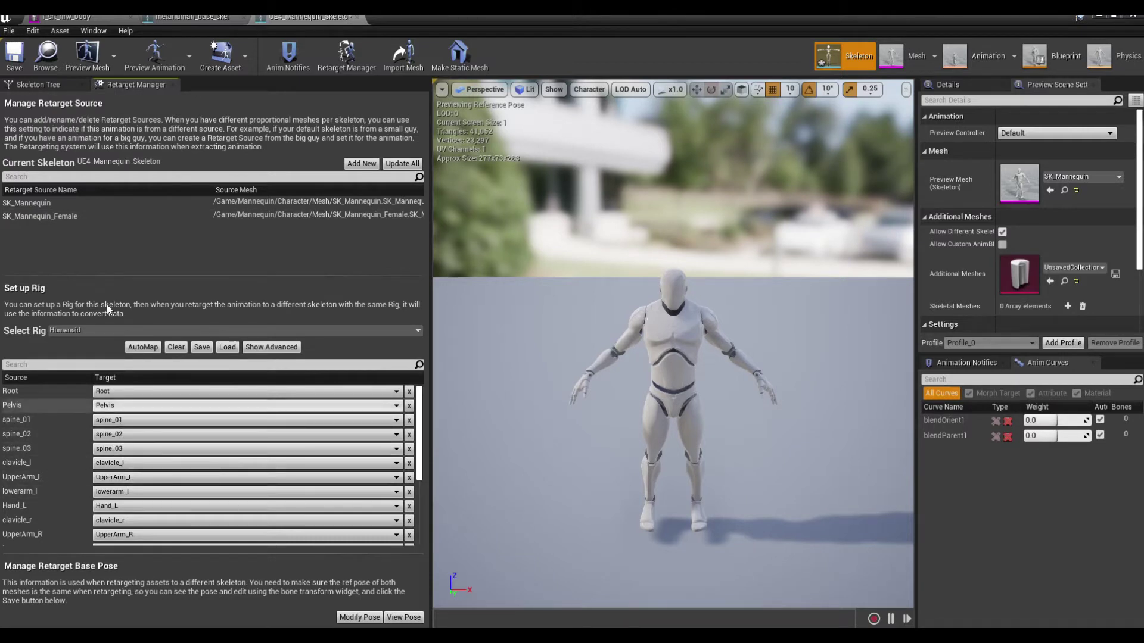
click(203, 19)
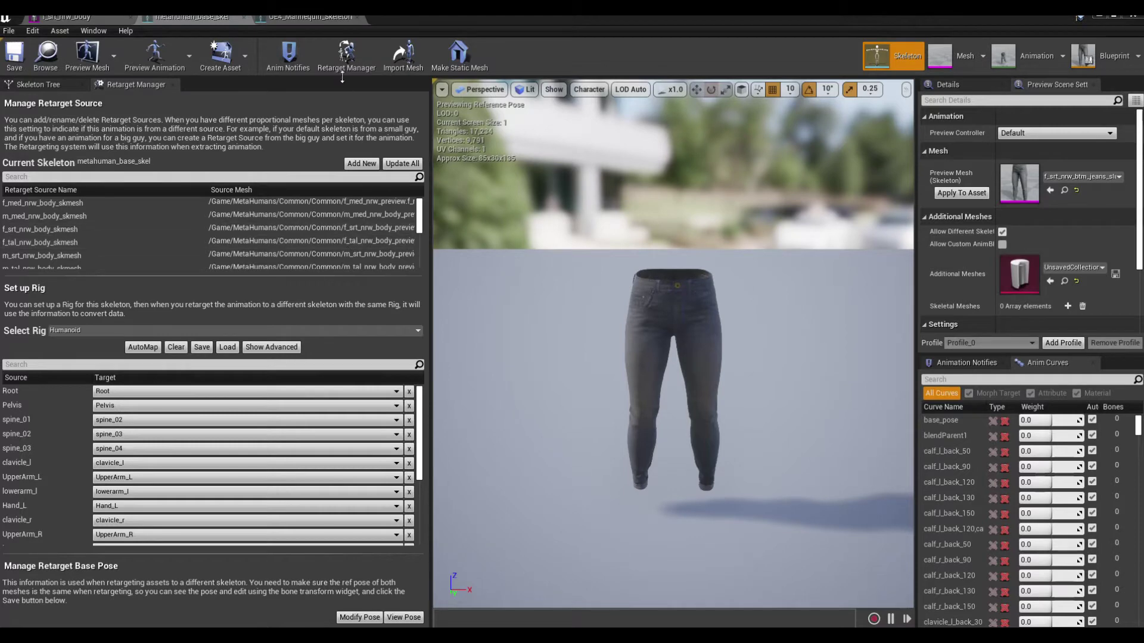
click(243, 17)
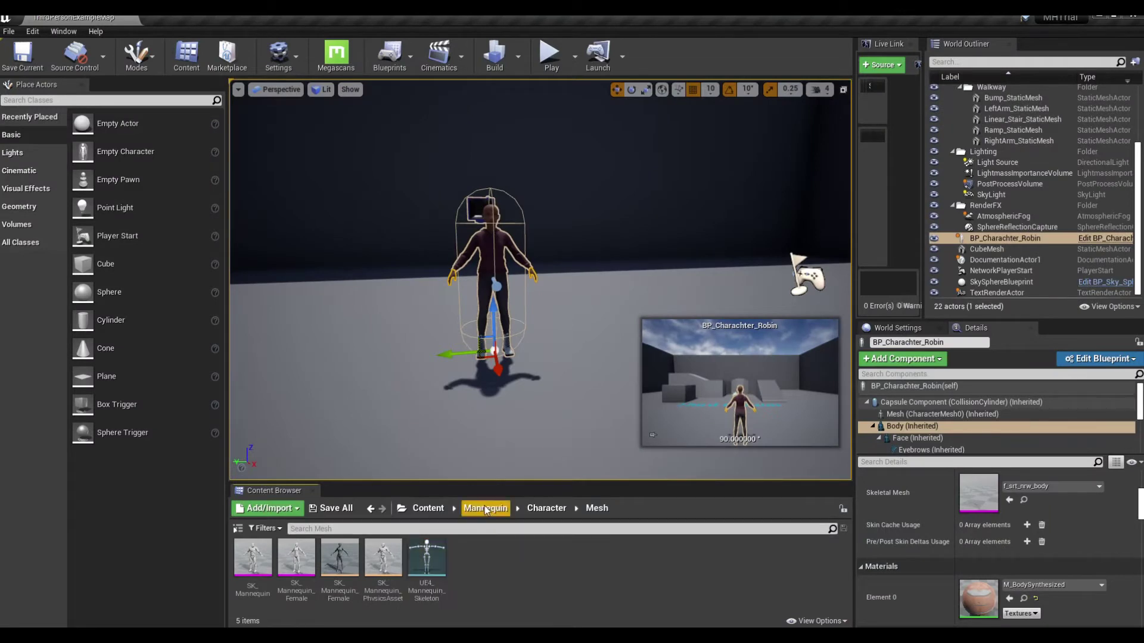
Browse to the MetaHumans content folder and delete the existing BP_Charachter_Robin actor from the level
click(486, 508)
click(428, 508)
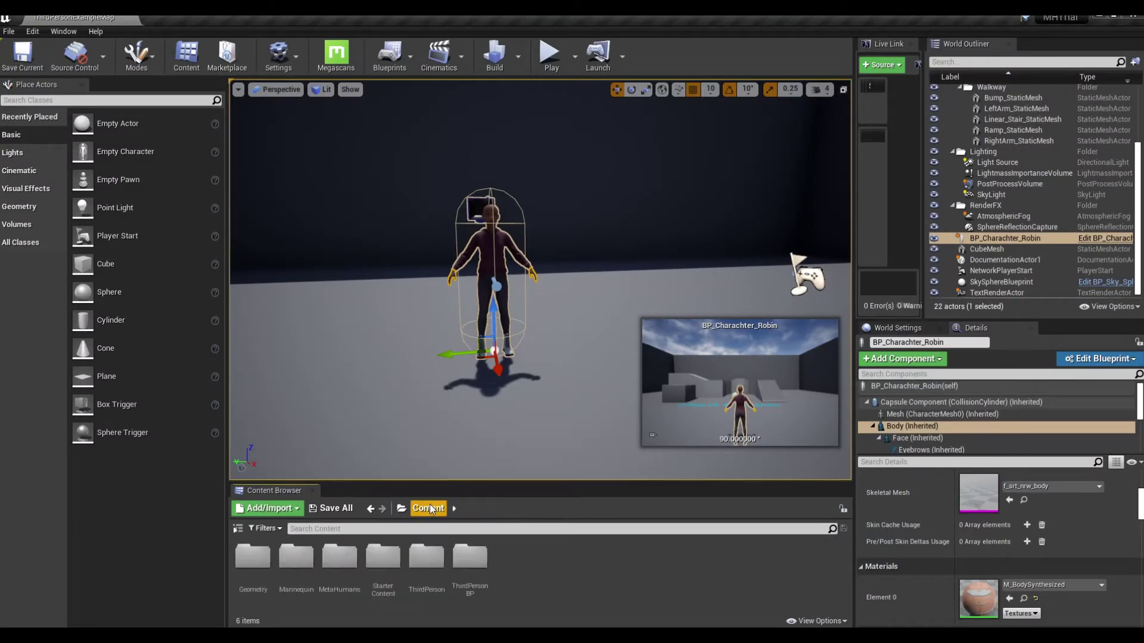
double_click(339, 560)
key(Delete)
double_click(296, 557)
click(489, 509)
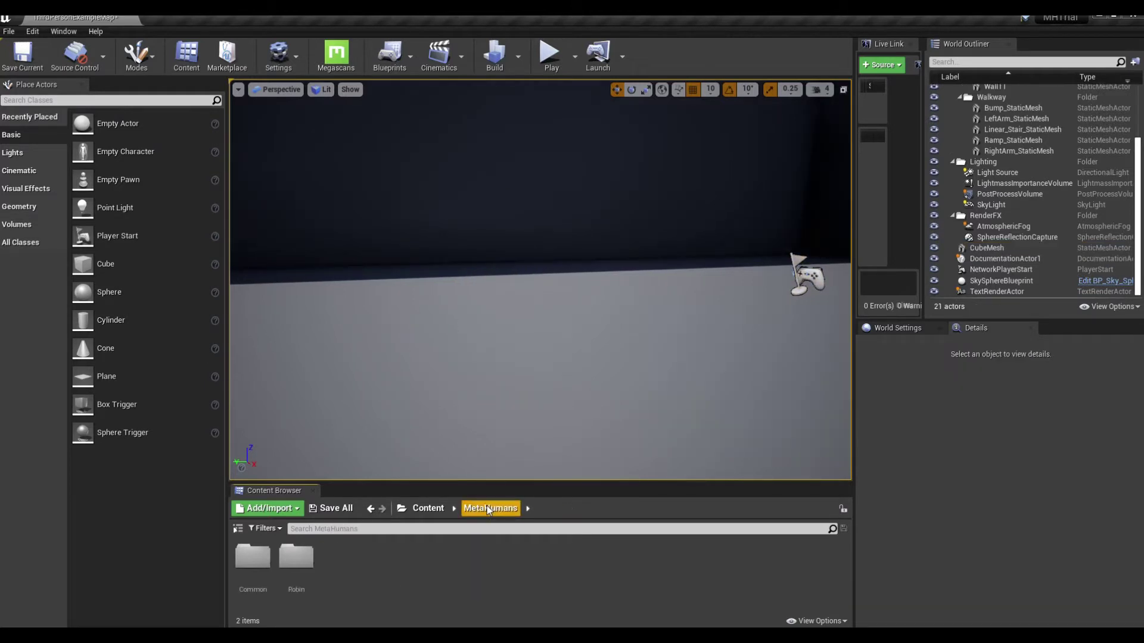
Create a Blueprint Class with Character as its parent in the MetaHumans/Robin folder and name it BP_Charachter_Robin
double_click(292, 557)
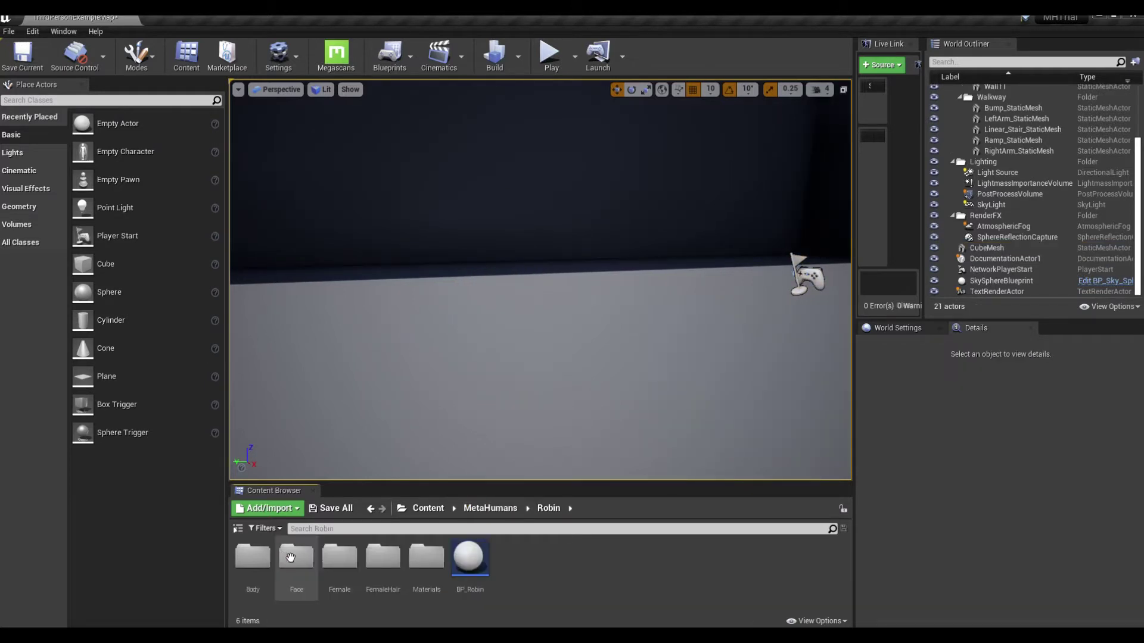
right_click(542, 573)
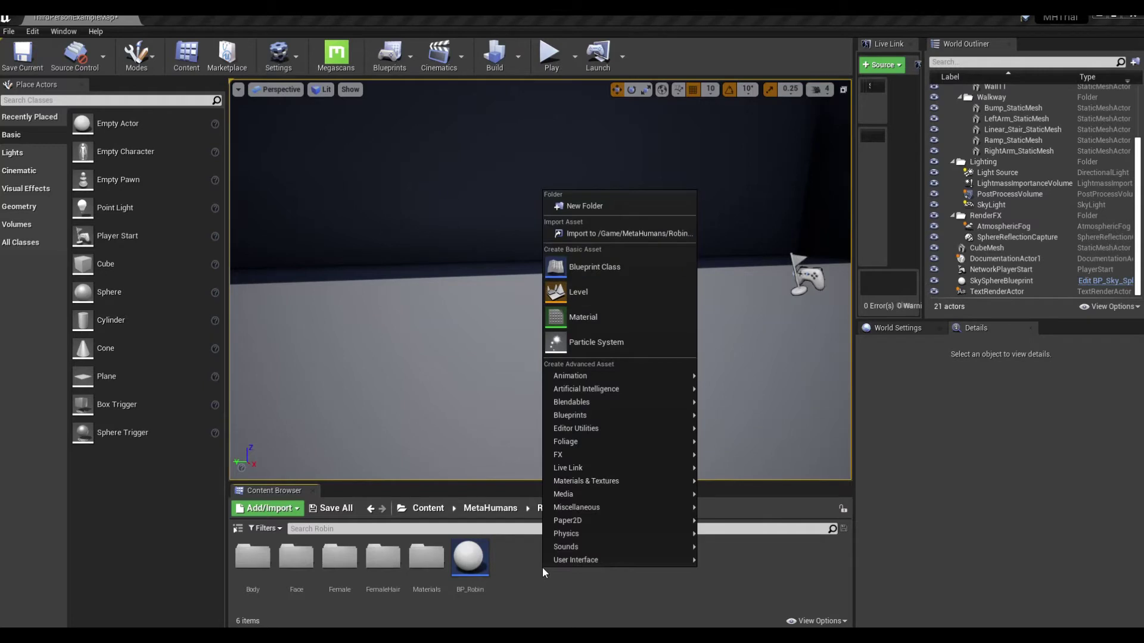
click(588, 267)
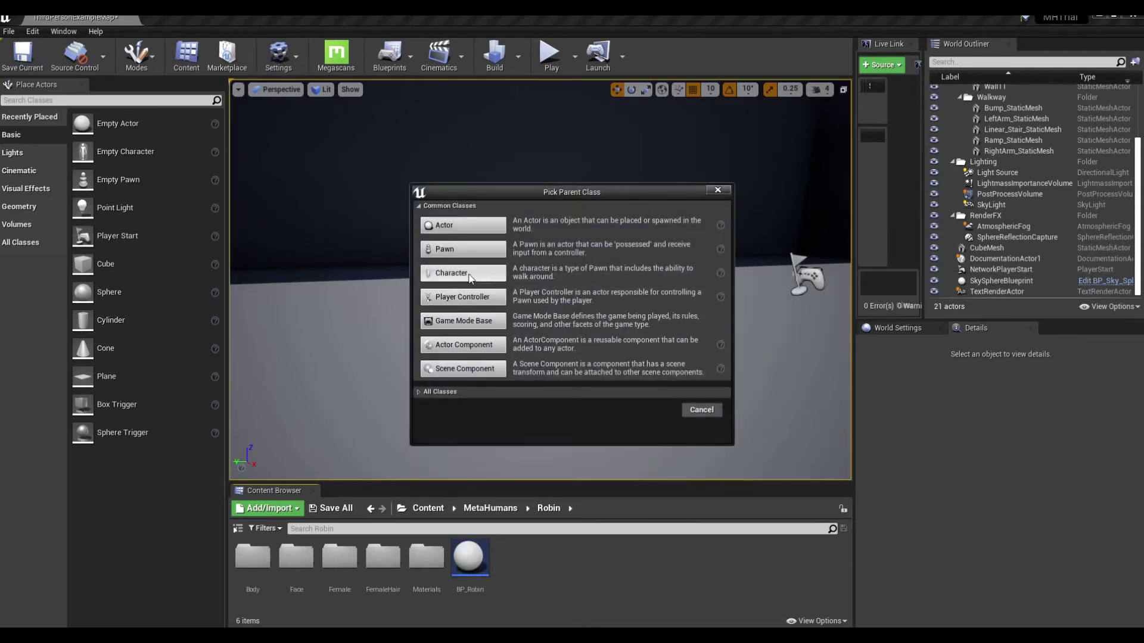
click(467, 274)
text(BP)
text(Characht)
text(er)
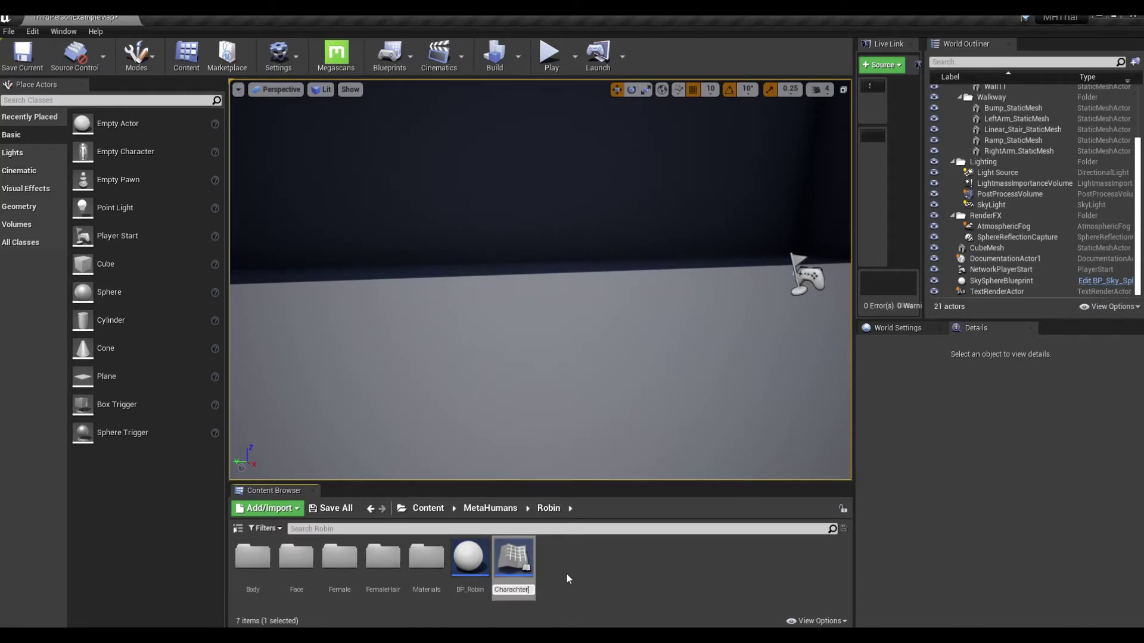
text(_Robin)
key(Return)
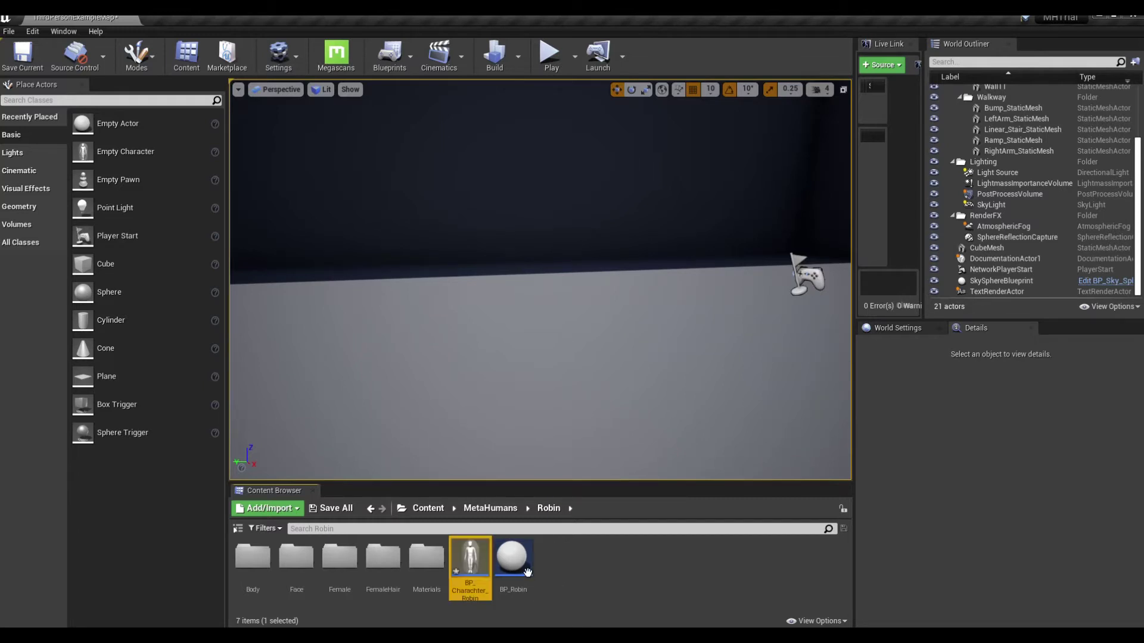
Open BP_Charachter_Robin at its Event Graph and dock its editor alongside the level editor
double_click(475, 566)
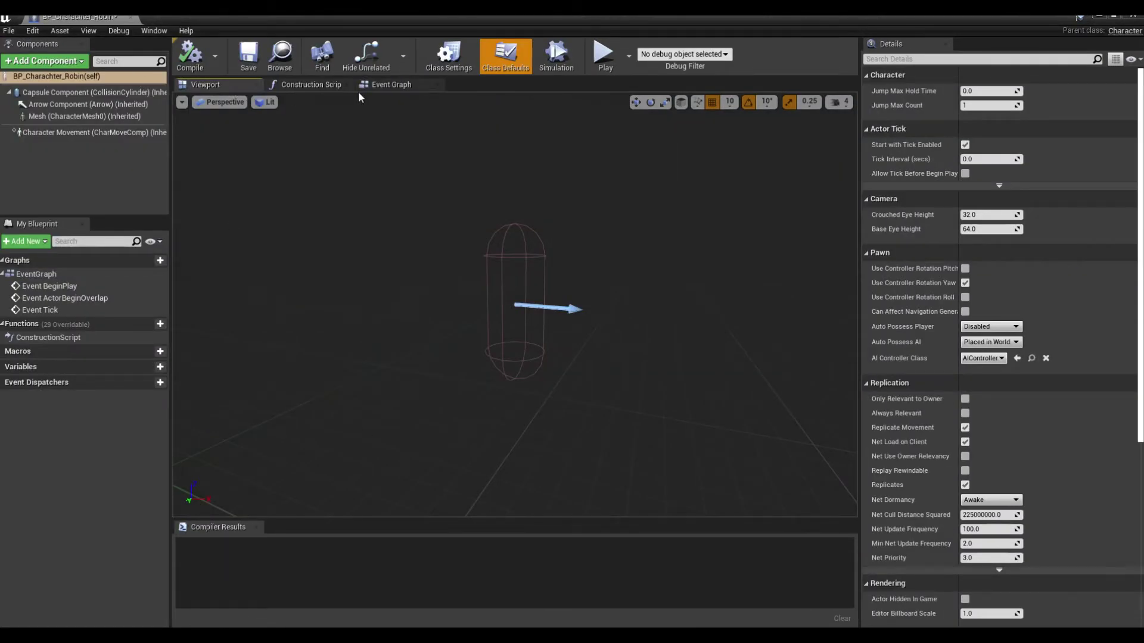
click(383, 89)
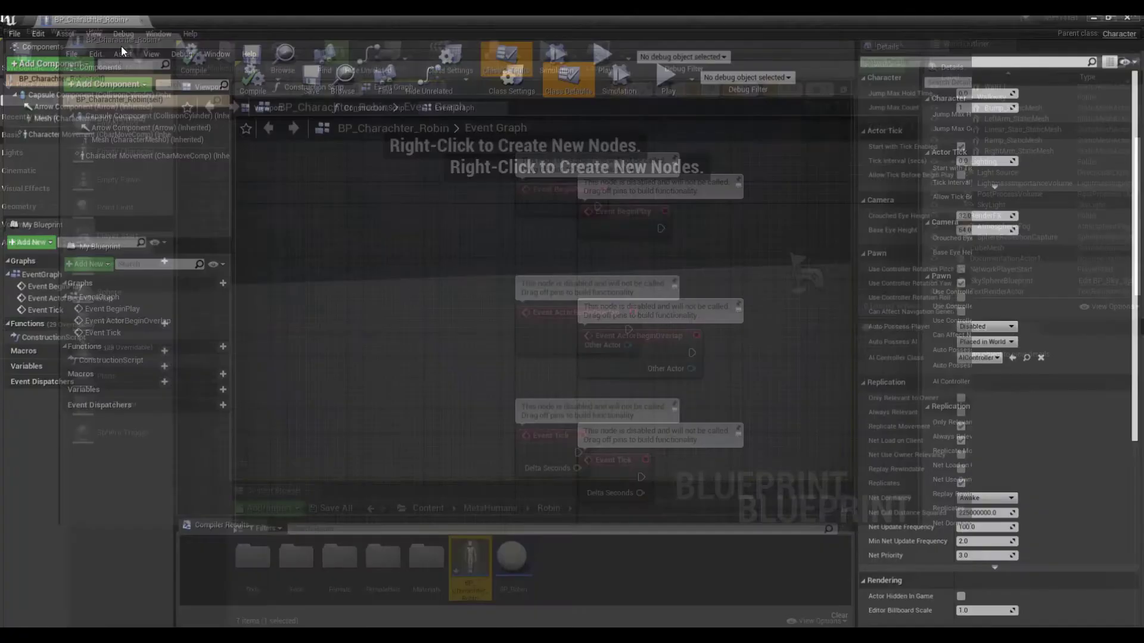
click(116, 21)
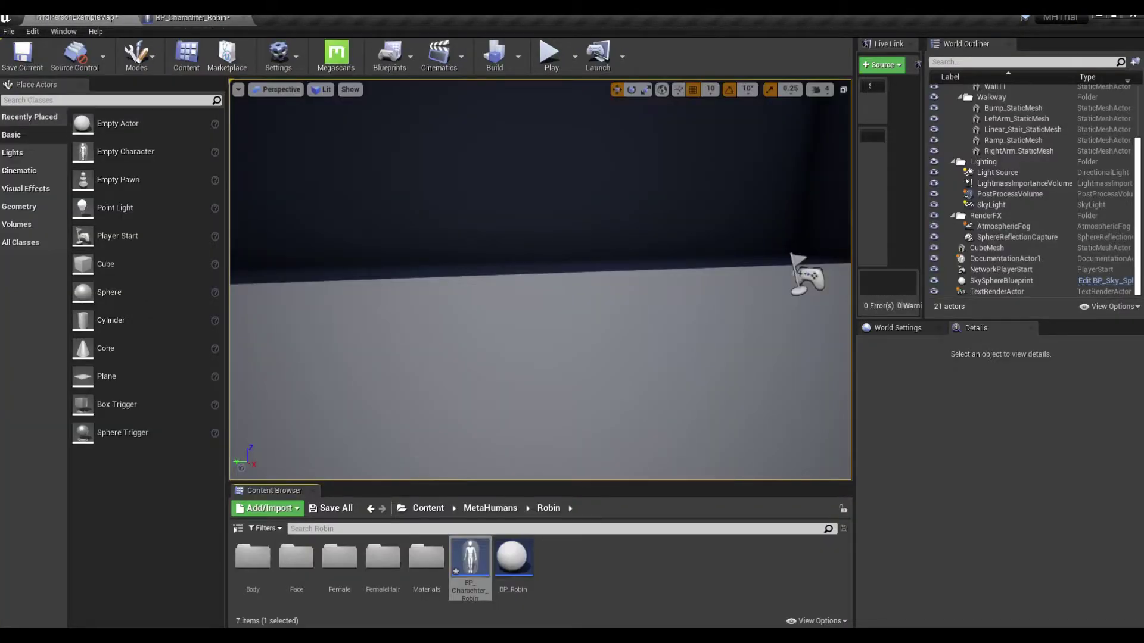
Open BP_Robin and copy the connected nodes of its Event Graph, leaving out the event nodes
click(514, 561)
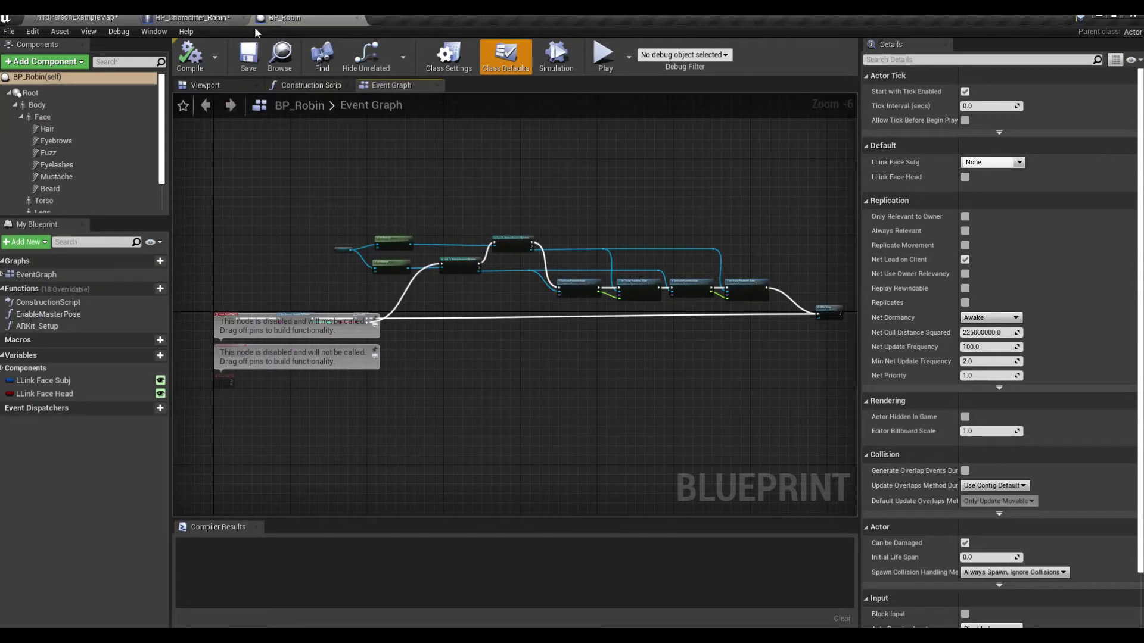
click(206, 18)
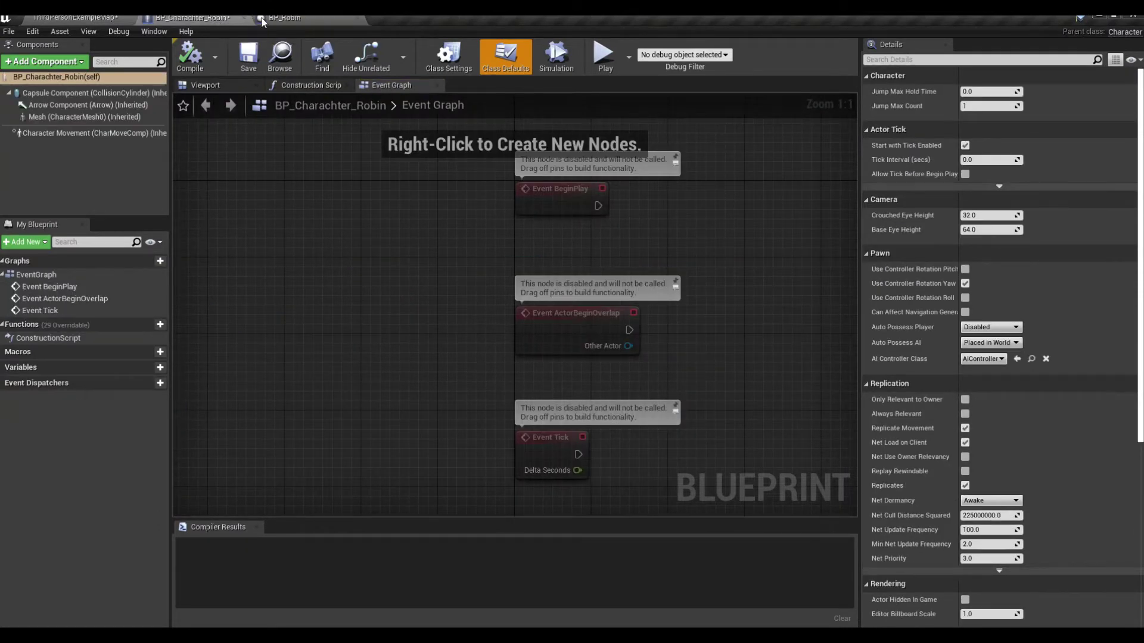
click(285, 17)
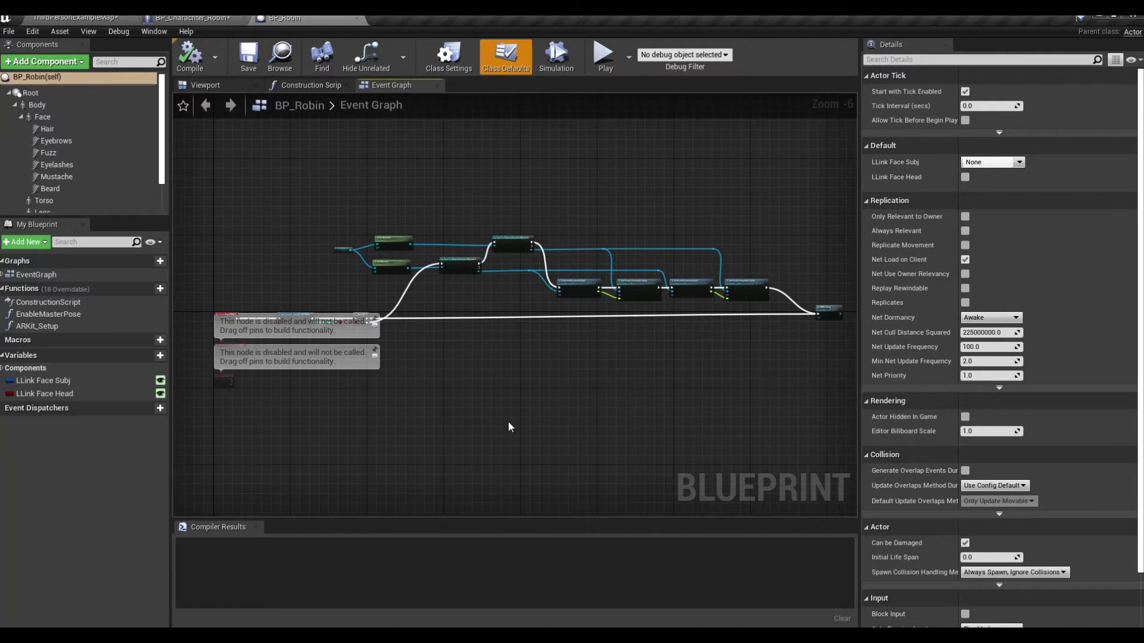
drag(283, 191, 839, 439)
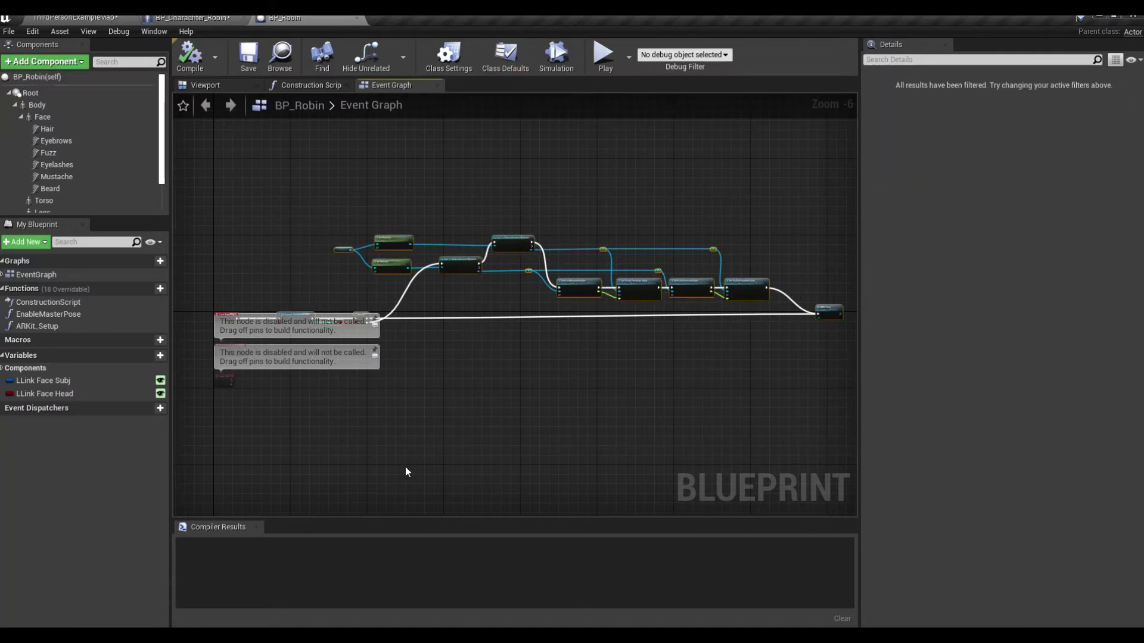
Paste the copied nodes into BP_Charachter_Robin's Event Graph, creating a matching function for the ARKit_Setup reference
click(191, 18)
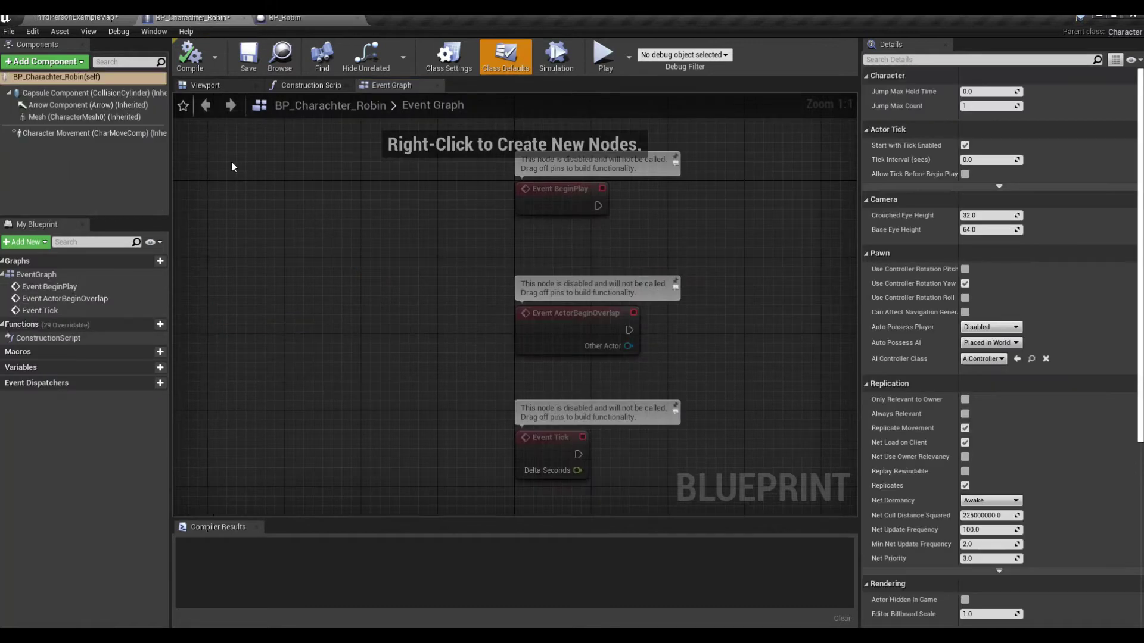
right_drag(440, 349, 566, 309)
scroll(567, 308, down, 5)
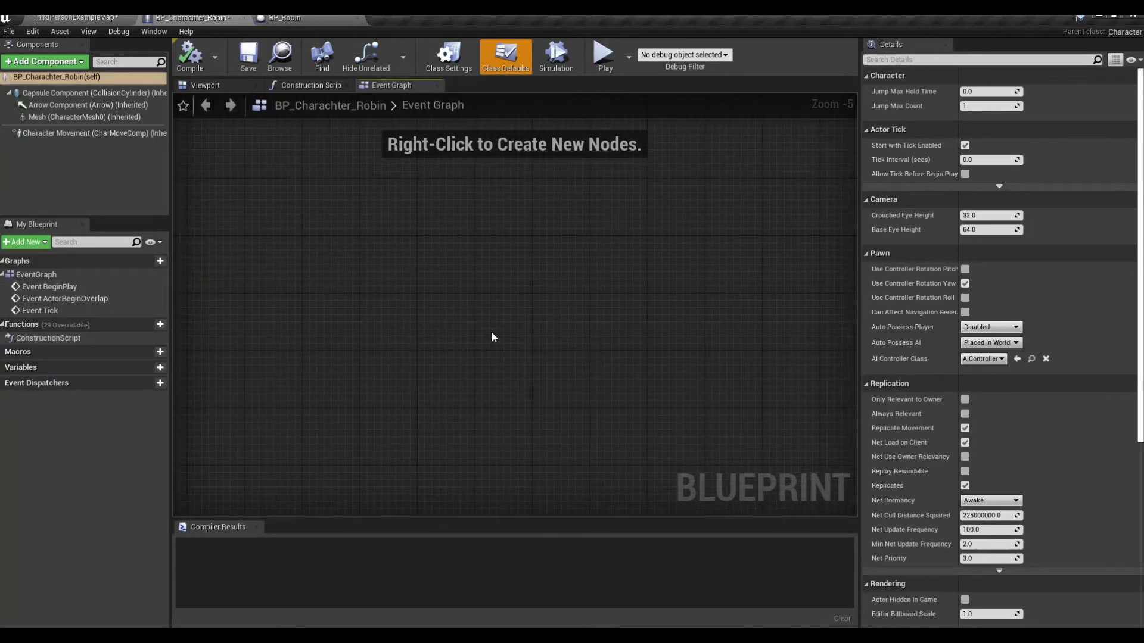
key(ctrl+v)
click(761, 365)
click(759, 374)
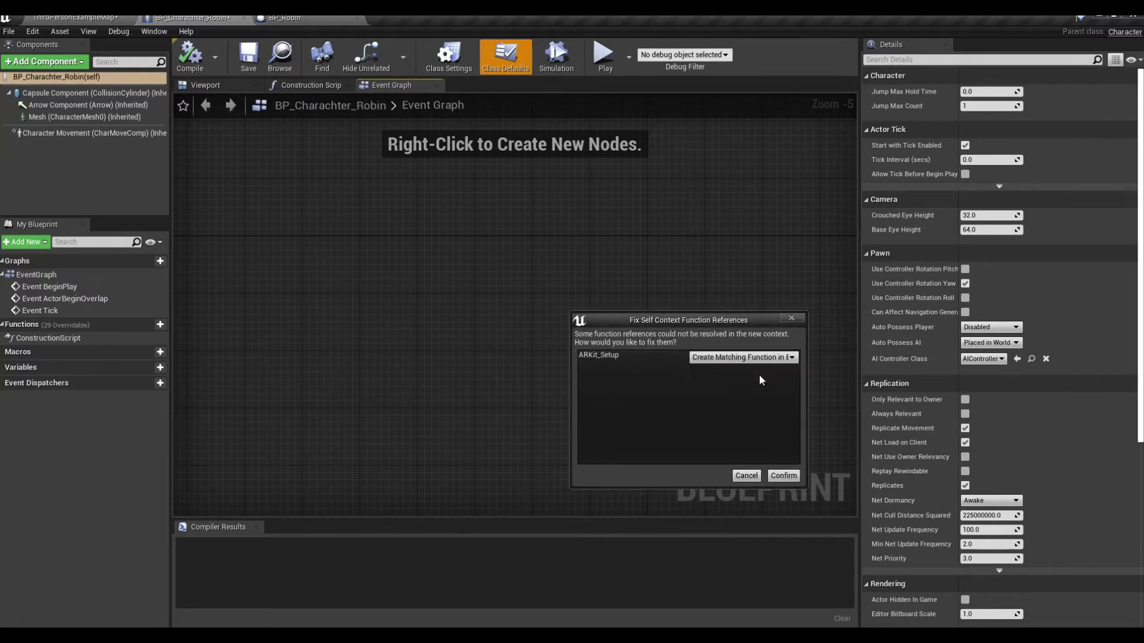
click(788, 476)
scroll(462, 205, down, 1)
scroll(401, 184, up, 1)
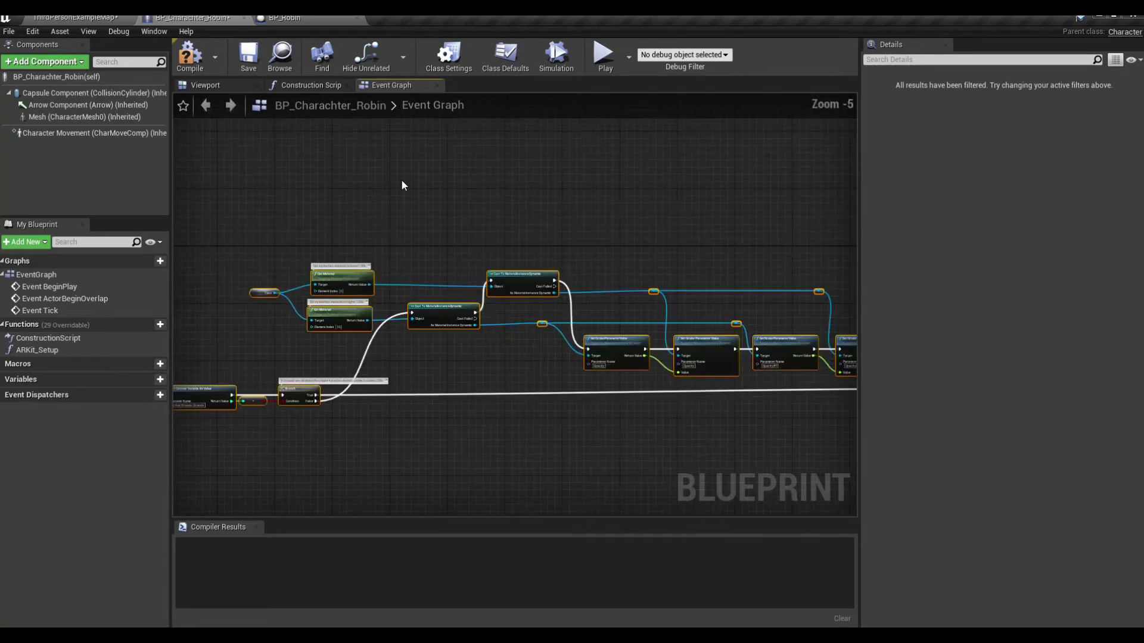
Collapse the comment bubbles on the three disabled event nodes and connect Event BeginPlay to the console variable node's execution input
click(463, 229)
right_drag(463, 229, 625, 169)
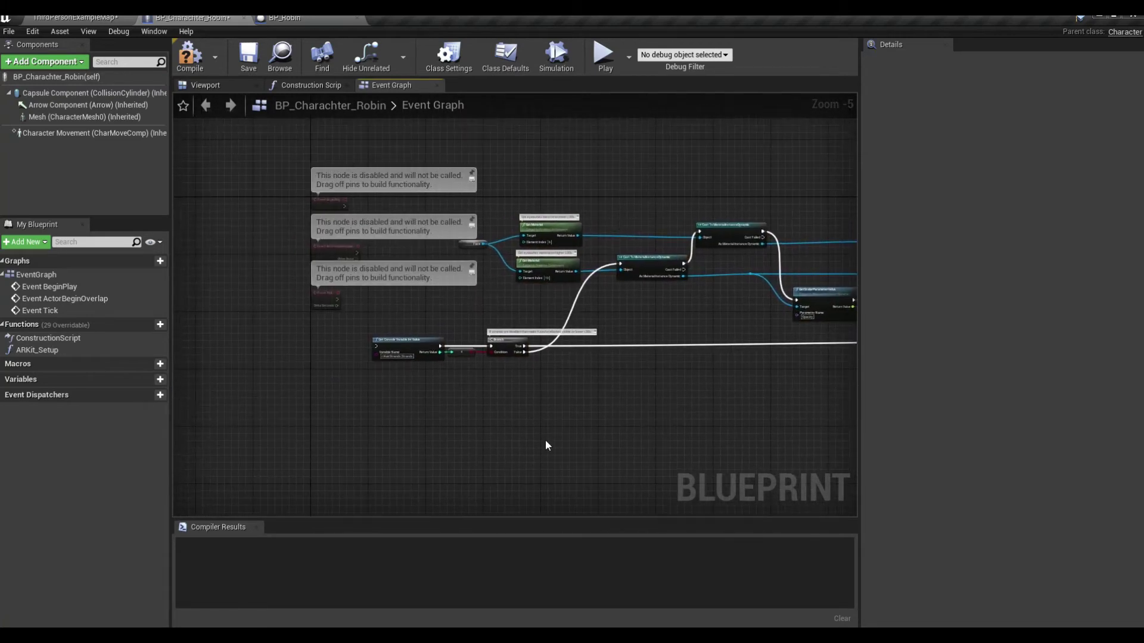
click(472, 172)
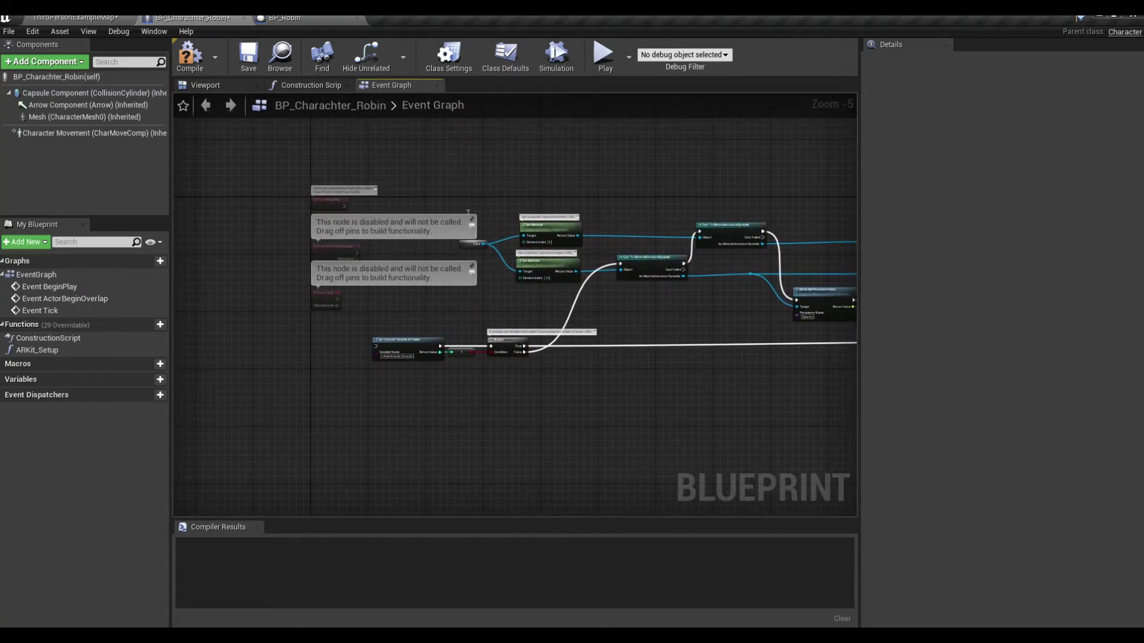
click(472, 218)
click(472, 266)
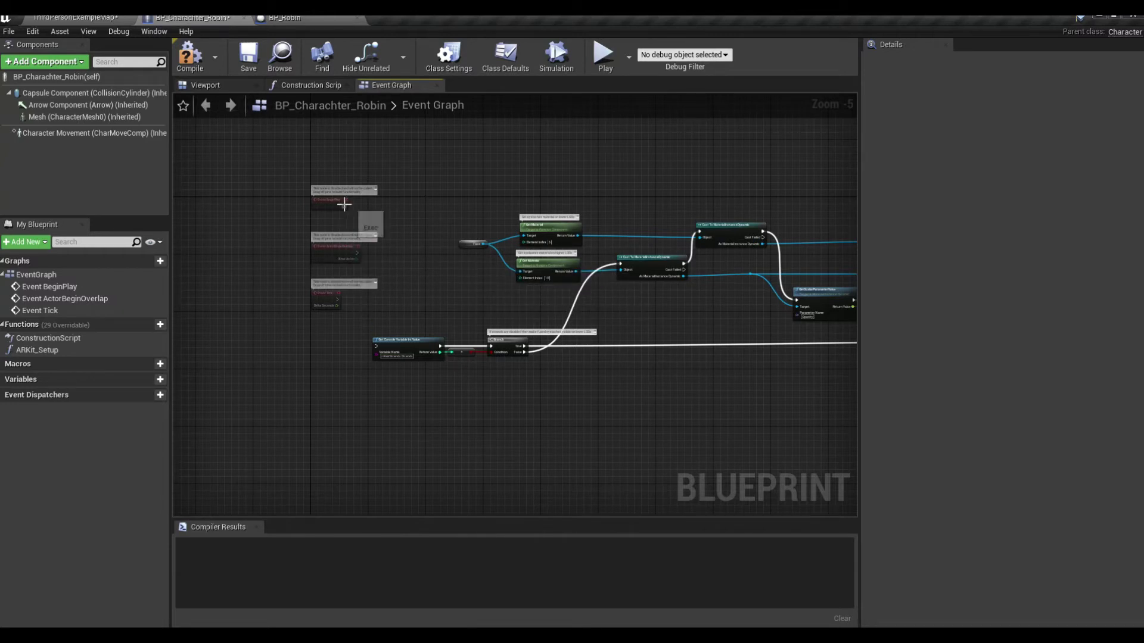
drag(345, 205, 377, 346)
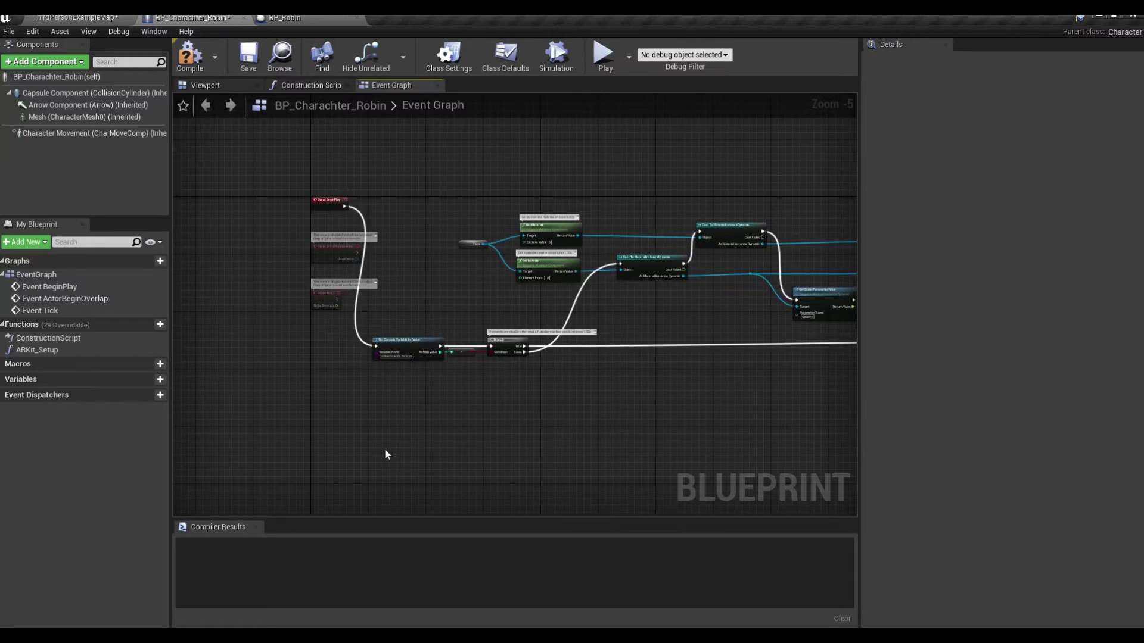
Copy all nodes of the ARKit_Setup function in BP_Robin
click(324, 19)
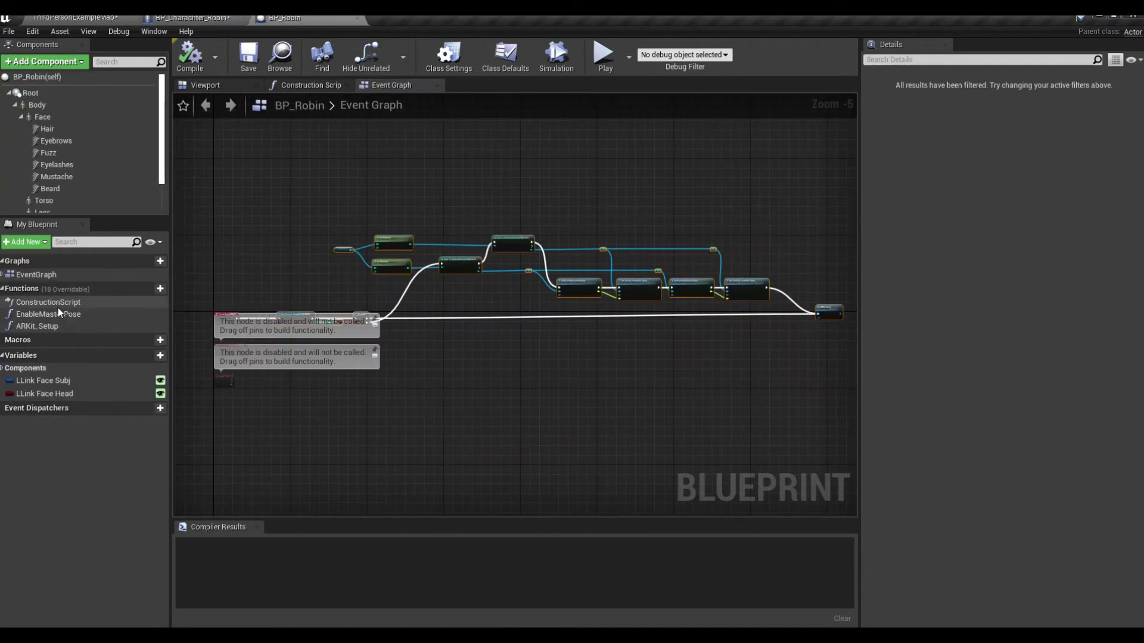
double_click(37, 326)
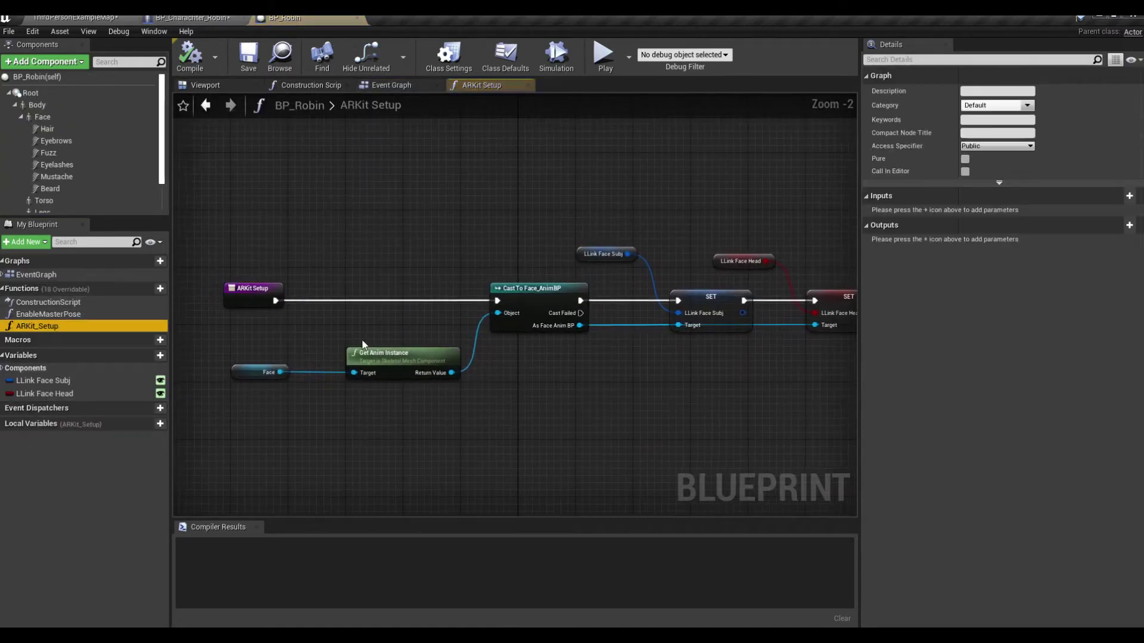
drag(256, 256, 742, 393)
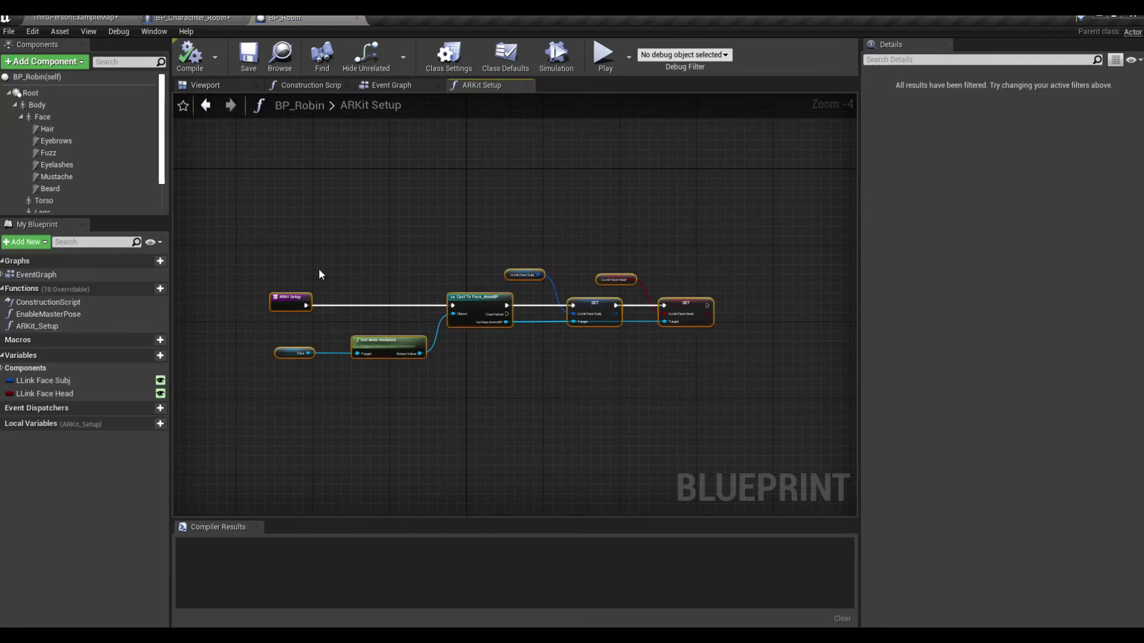
Paste the nodes into BP_Charachter_Robin's ARKit_Setup function and connect its entry node to Cast To Face_AnimBP
click(194, 18)
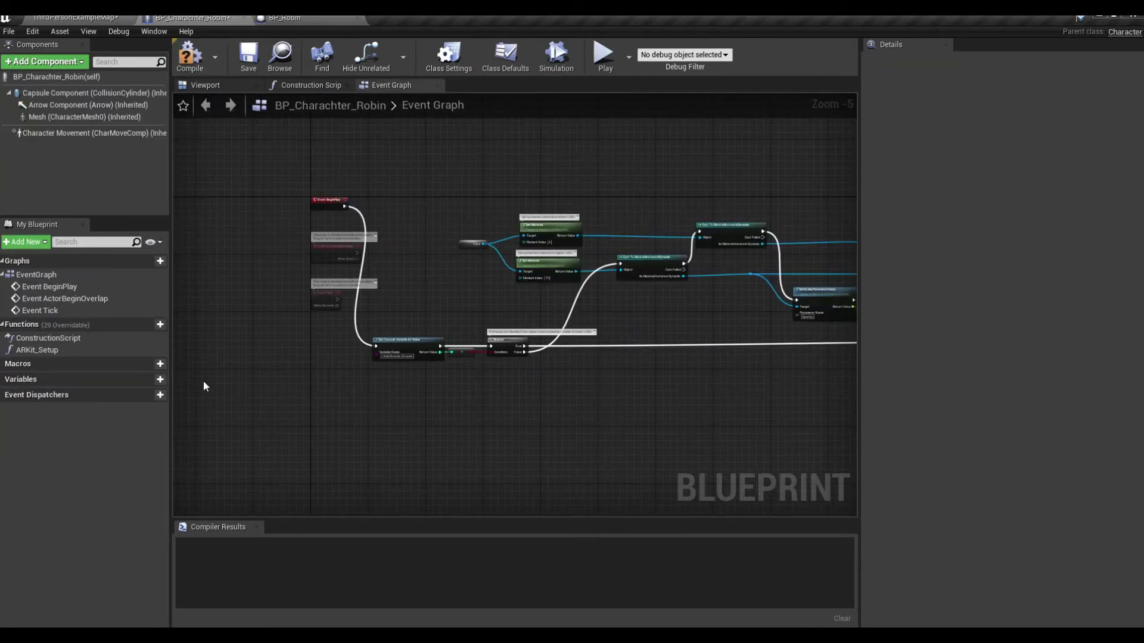
double_click(37, 350)
scroll(444, 365, down, 3)
right_drag(673, 408, 505, 337)
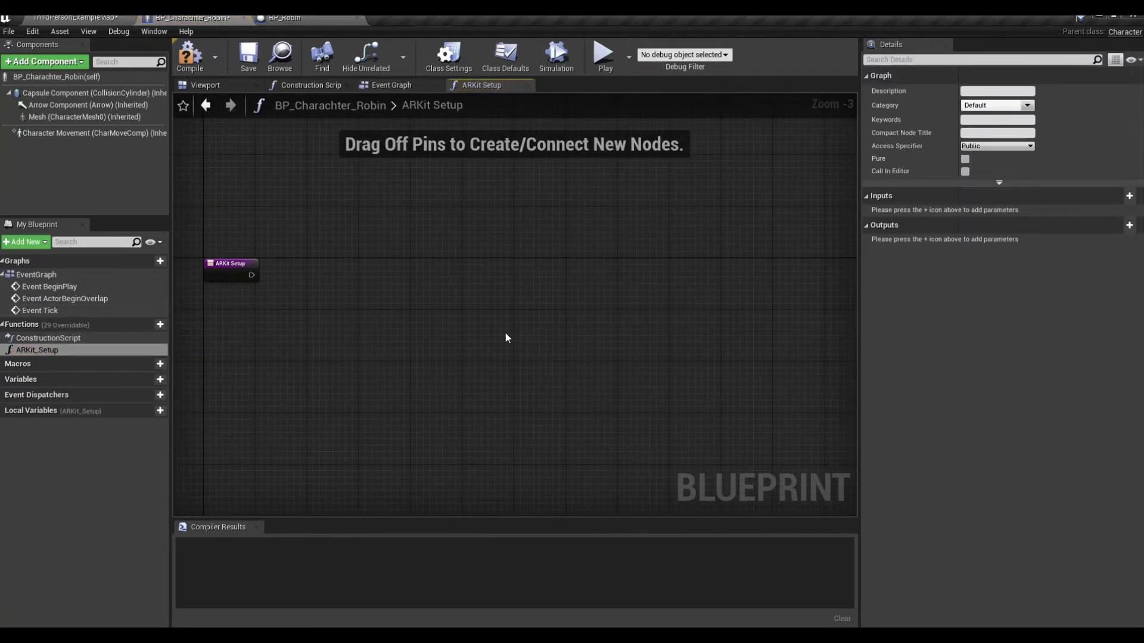
key(ctrl+v)
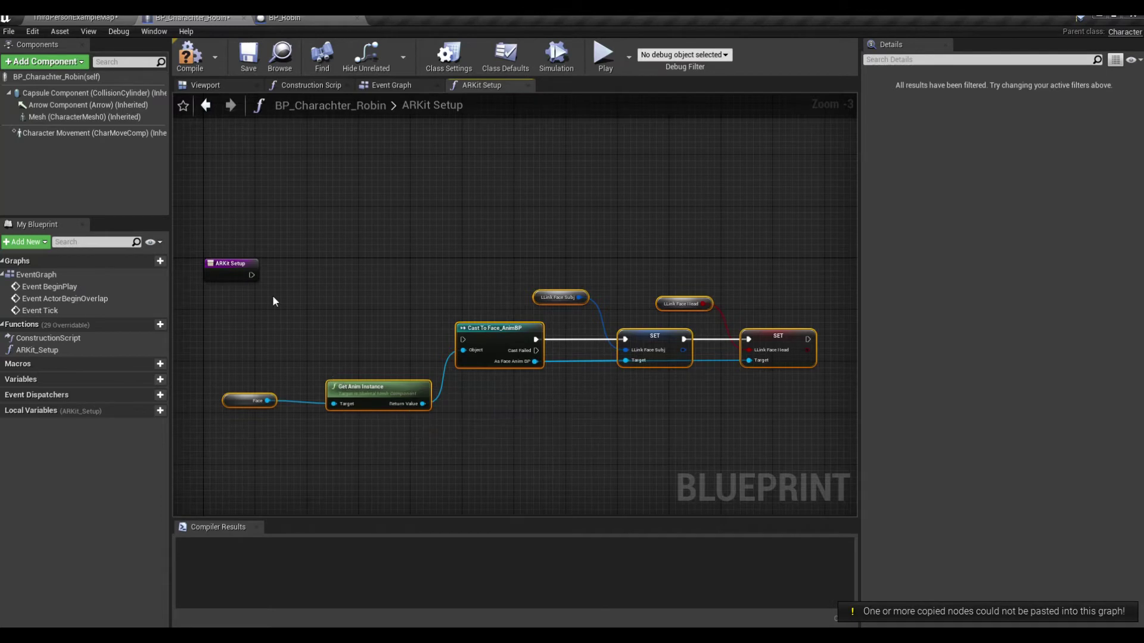
drag(377, 382, 442, 304)
drag(252, 274, 527, 262)
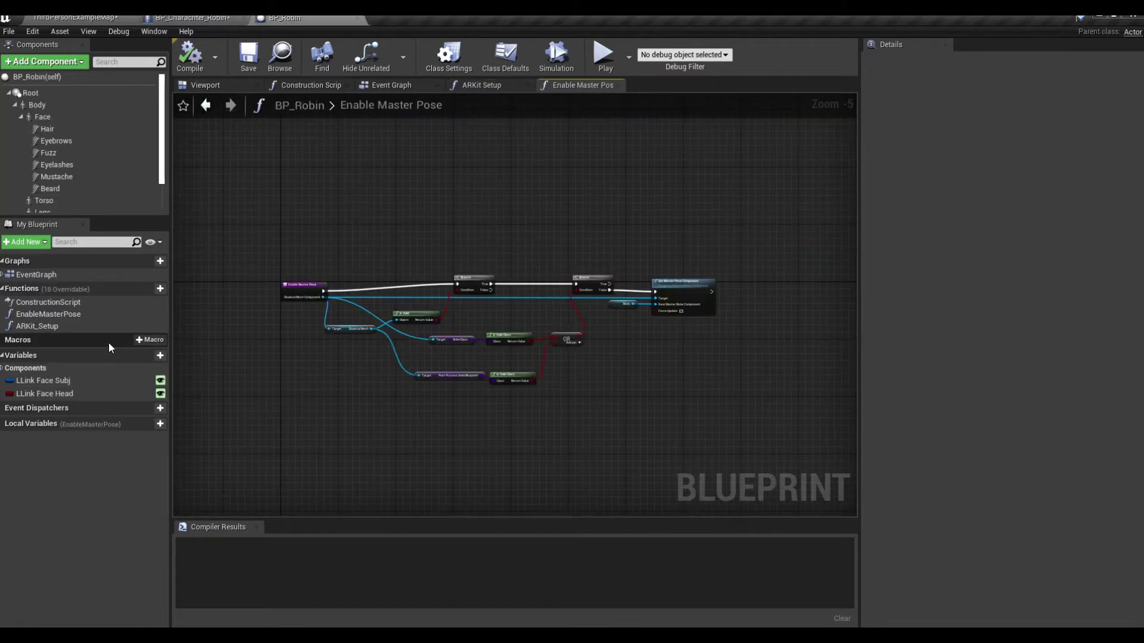
Copy the nodes of BP_Robin's Construction Script
double_click(61, 304)
scroll(366, 349, down, 2)
drag(226, 253, 669, 381)
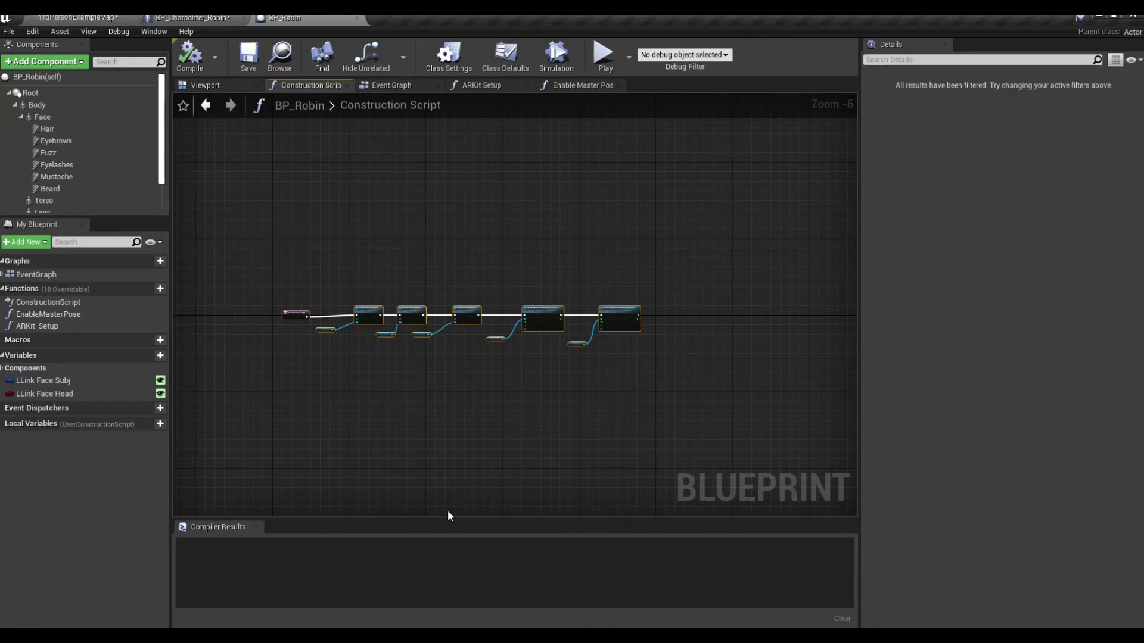
Paste the nodes into BP_Charachter_Robin's Construction Script, creating a matching function for the EnableMasterPose reference
click(191, 18)
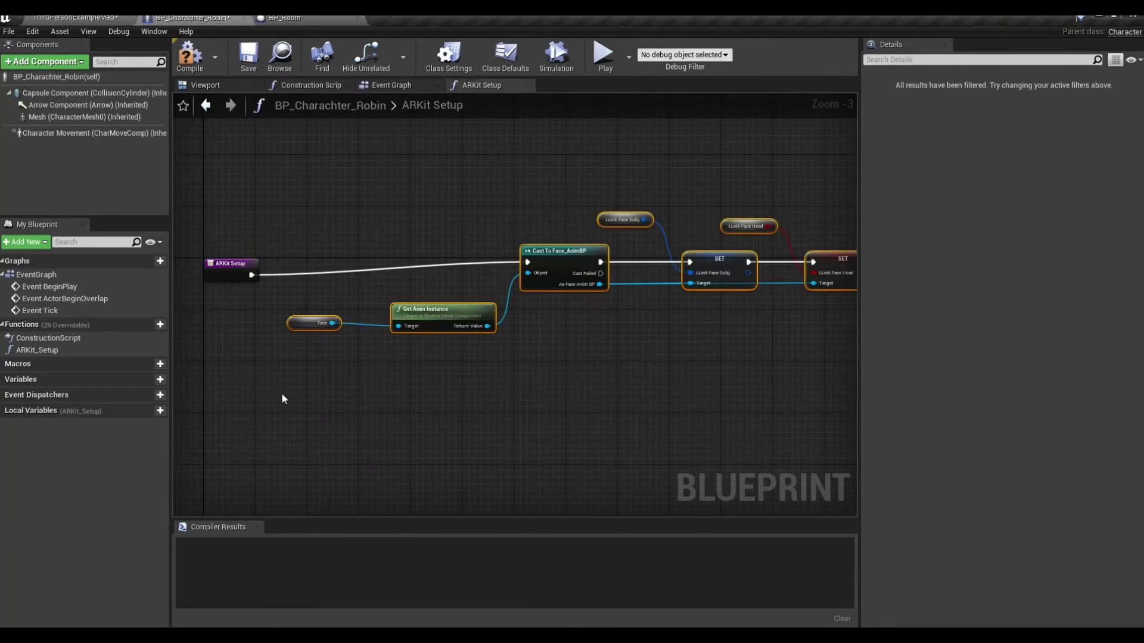
double_click(48, 338)
right_drag(626, 396, 378, 383)
scroll(378, 383, down, 2)
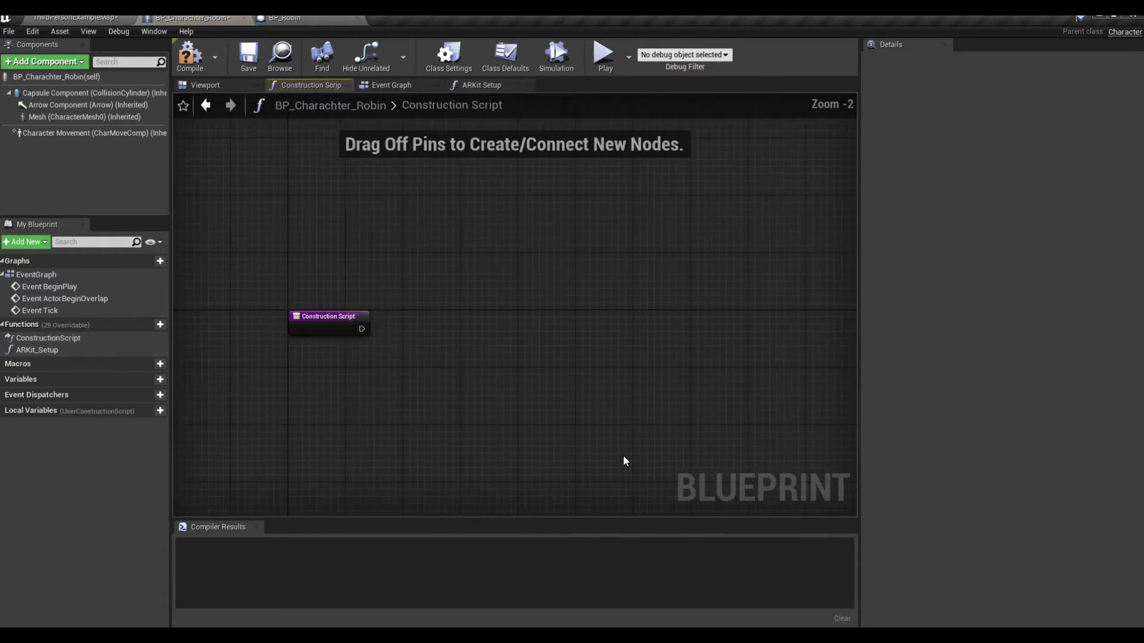
right_drag(626, 463, 508, 391)
key(ctrl+v)
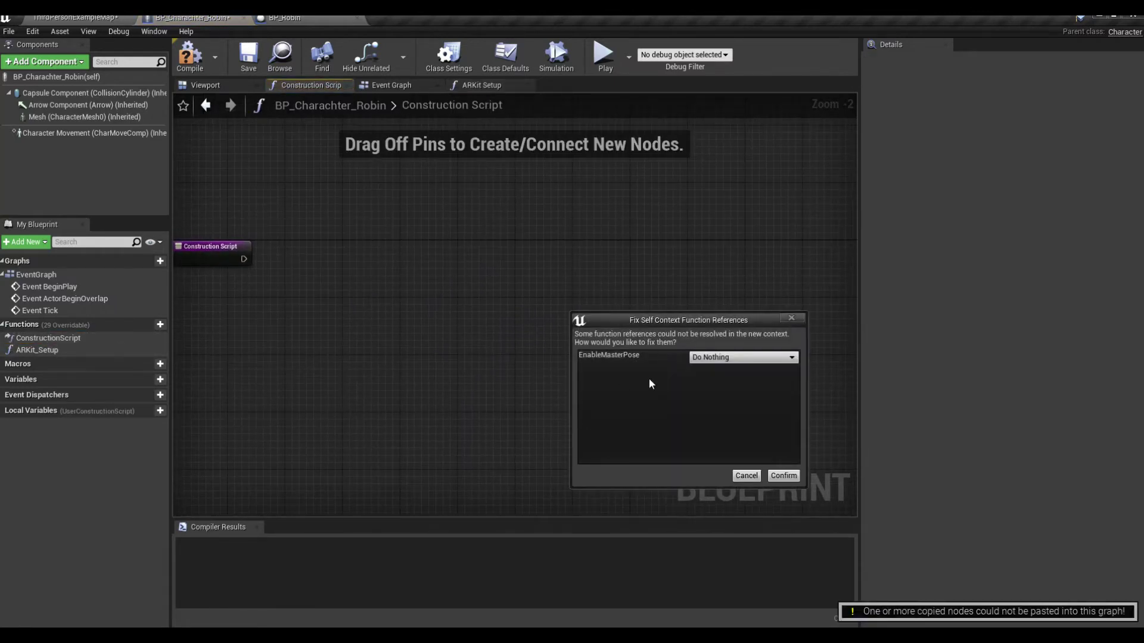
click(744, 357)
click(746, 377)
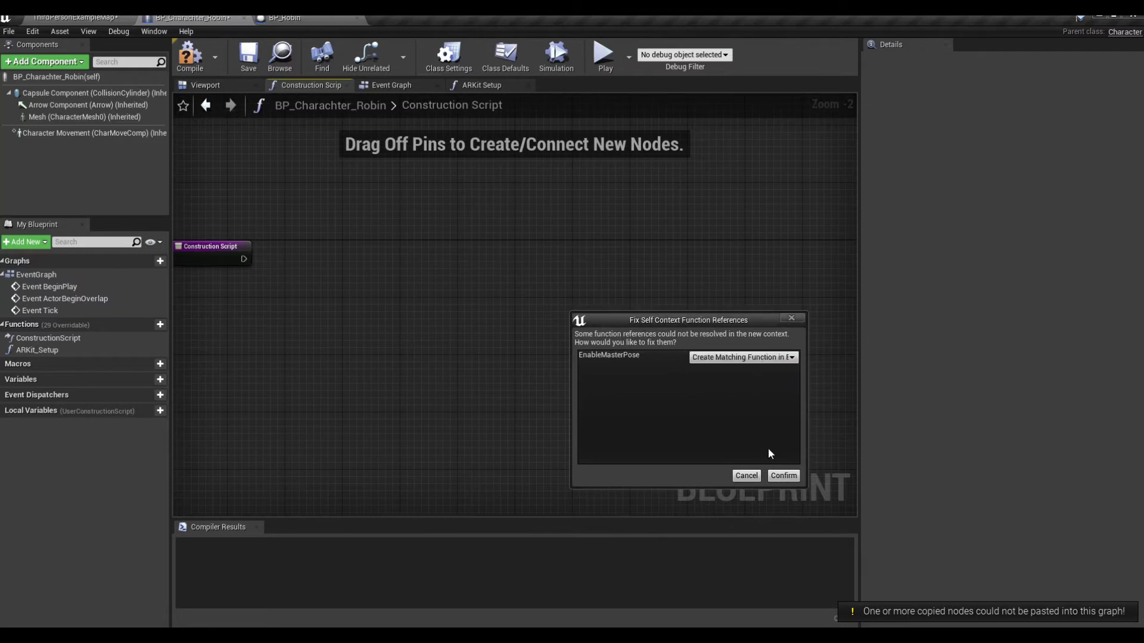
click(783, 476)
Line the pasted nodes up with the Construction Script entry node and connect it to the first Enable Master Pose call
drag(402, 325, 554, 245)
drag(247, 260, 379, 259)
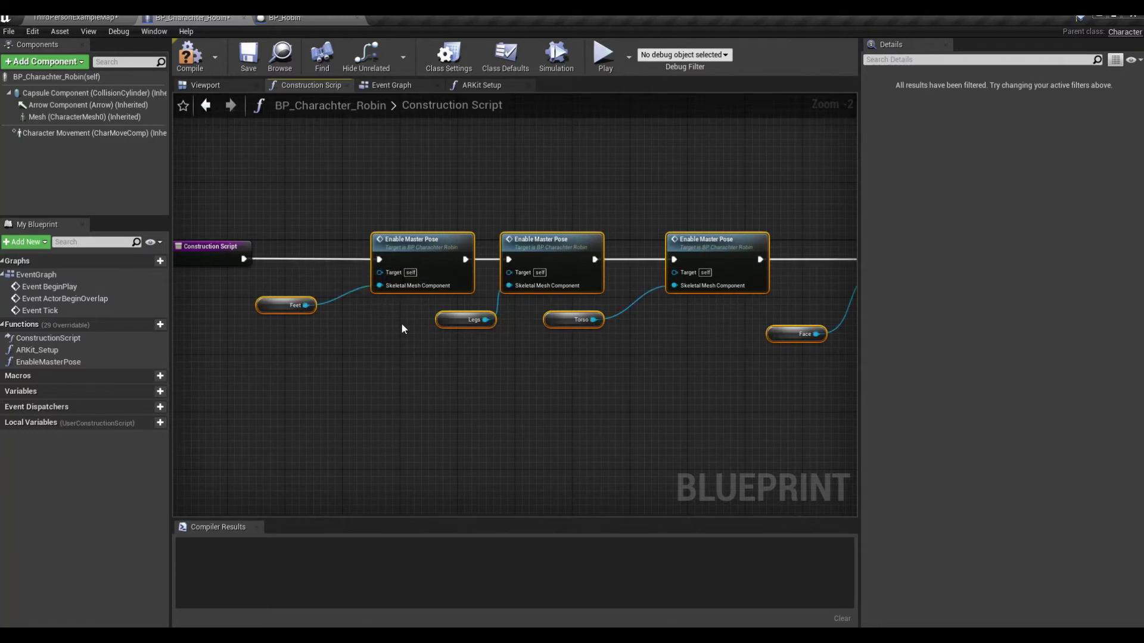
scroll(688, 360, down, 2)
right_drag(692, 368, 597, 390)
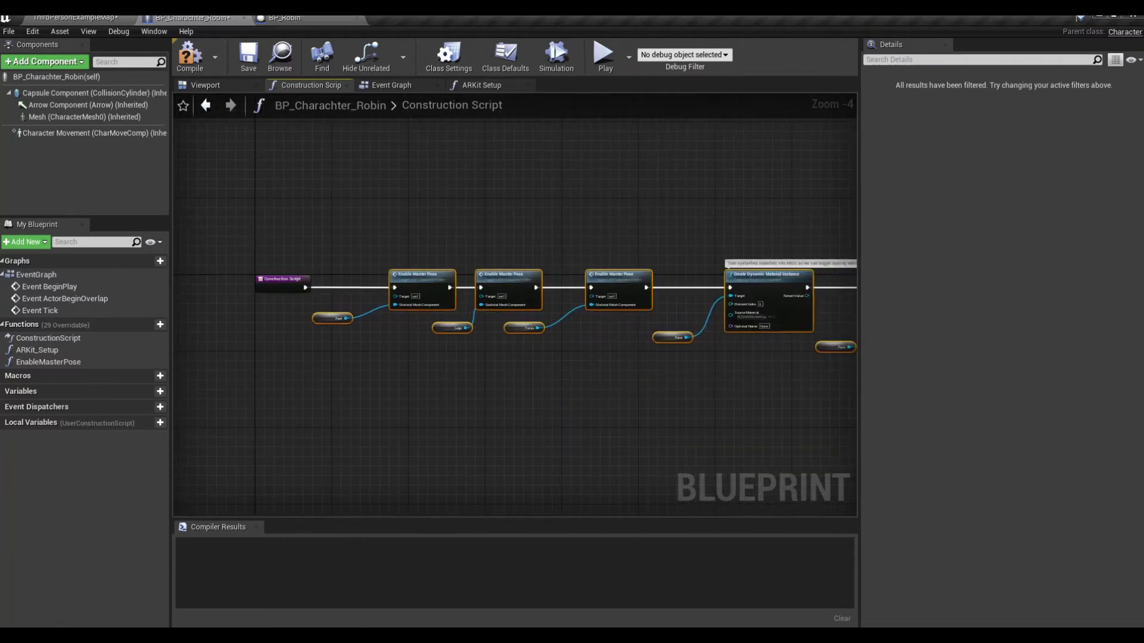
Copy all nodes of the EnableMasterPose function in BP_Robin
click(310, 22)
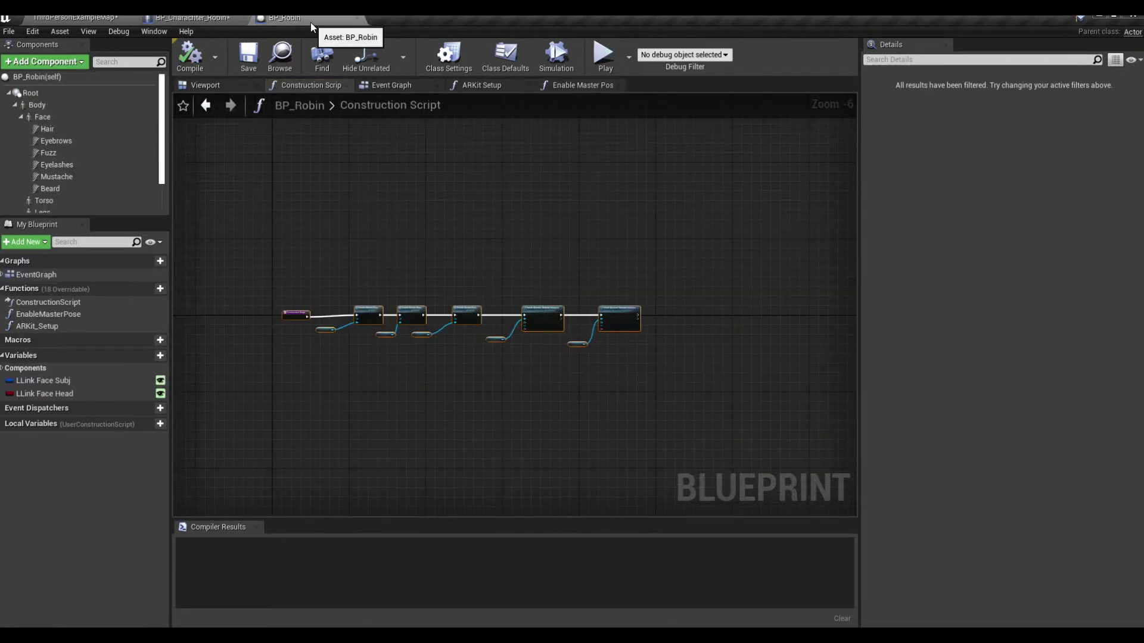
double_click(54, 314)
drag(252, 218, 721, 390)
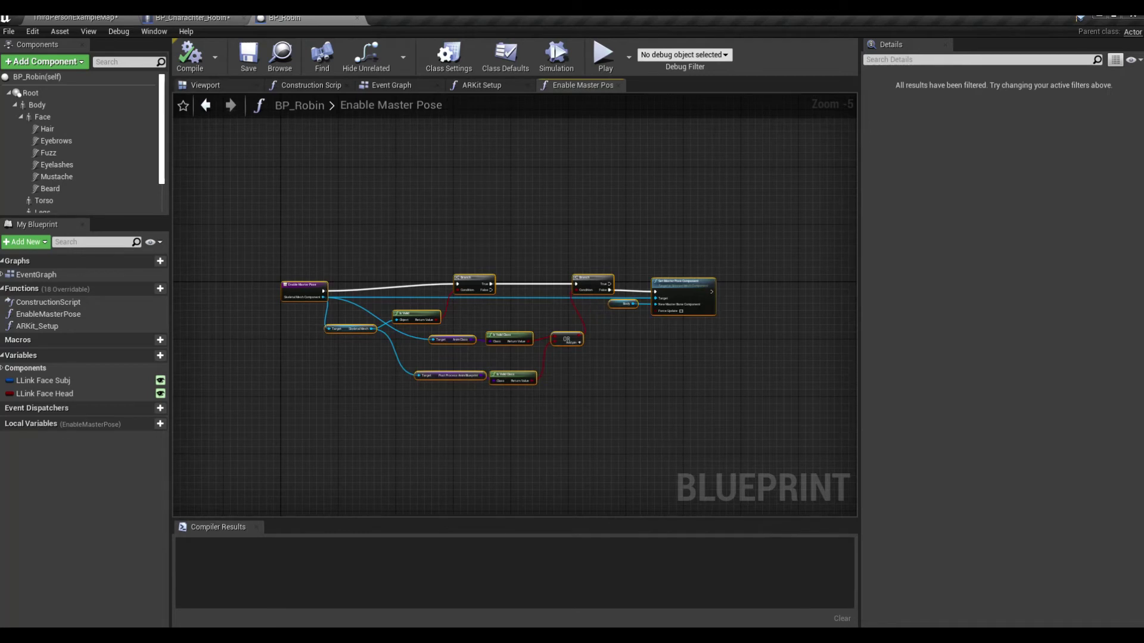
Paste the copied nodes into the EnableMasterPose function of BP_Charachter_Robin
click(191, 18)
scroll(371, 364, down, 3)
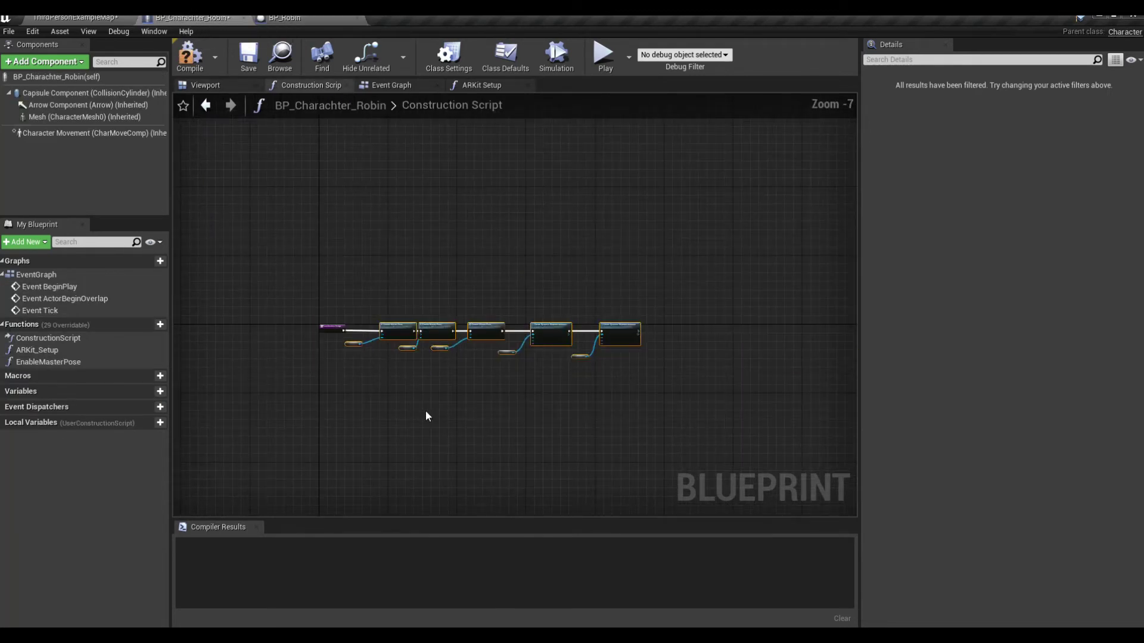
double_click(58, 362)
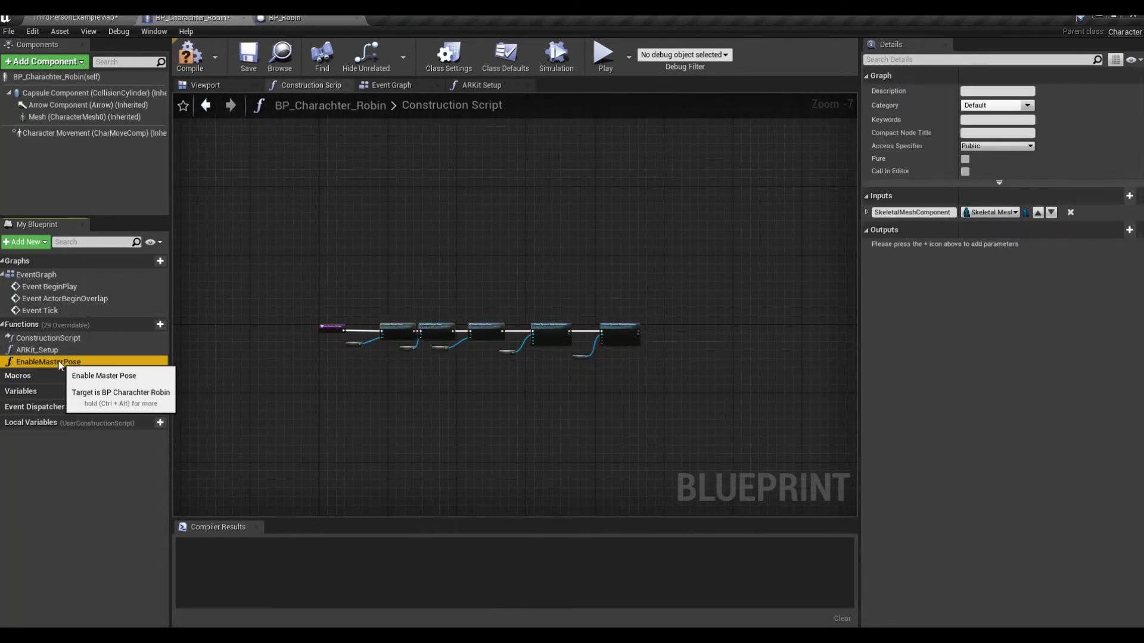
right_drag(542, 384, 301, 333)
scroll(323, 367, down, 2)
right_drag(615, 414, 508, 368)
key(ctrl+v)
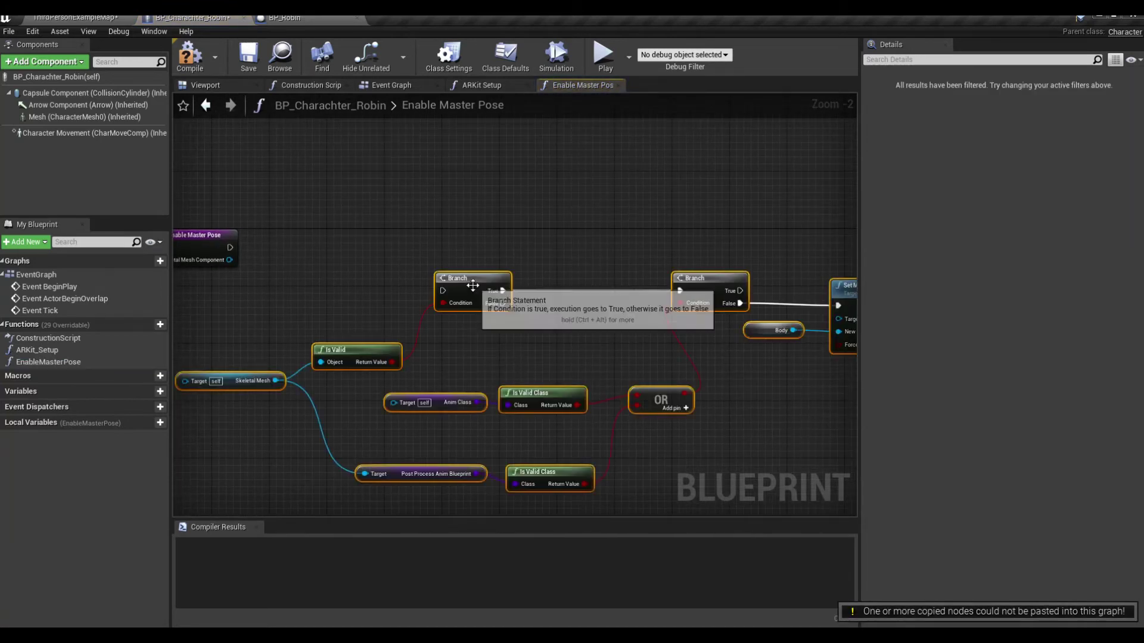
Connect the Enable Master Pose entry to the first Branch, and its Skeletal Mesh Component to the Skeletal Mesh and Anim Class targets
drag(468, 274, 467, 238)
drag(230, 248, 442, 255)
drag(230, 260, 449, 345)
right_drag(537, 308, 309, 265)
drag(270, 222, 438, 331)
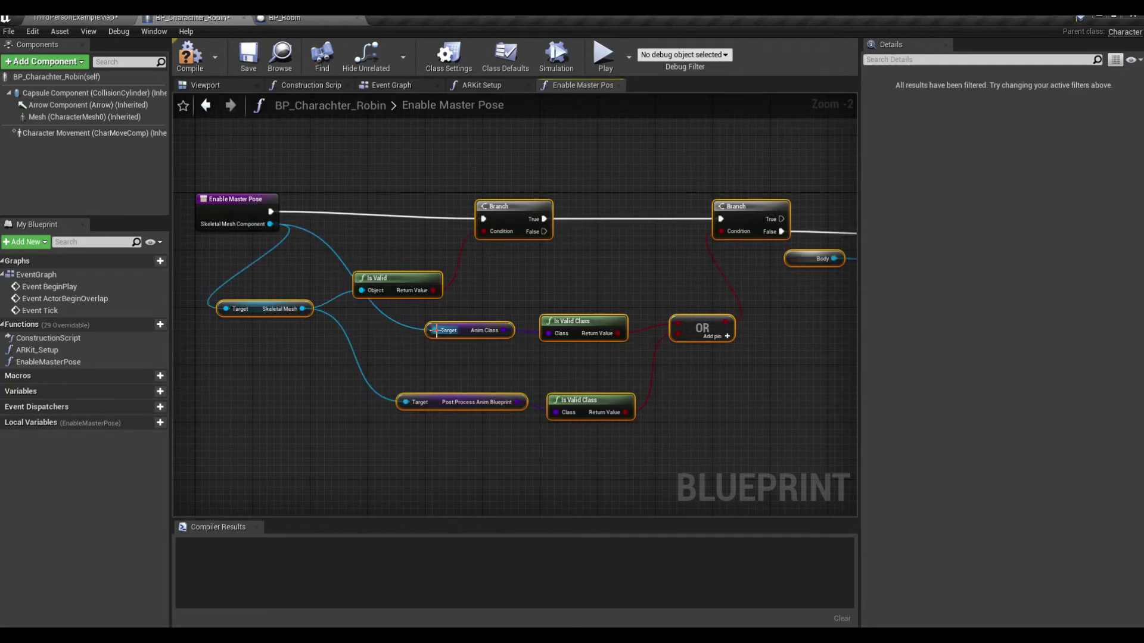
Connect the entry node's Skeletal Mesh Component output to the Target of Set Master Pose Component
drag(271, 225, 656, 290)
click(707, 260)
scroll(586, 259, down, 2)
right_drag(586, 260, 394, 274)
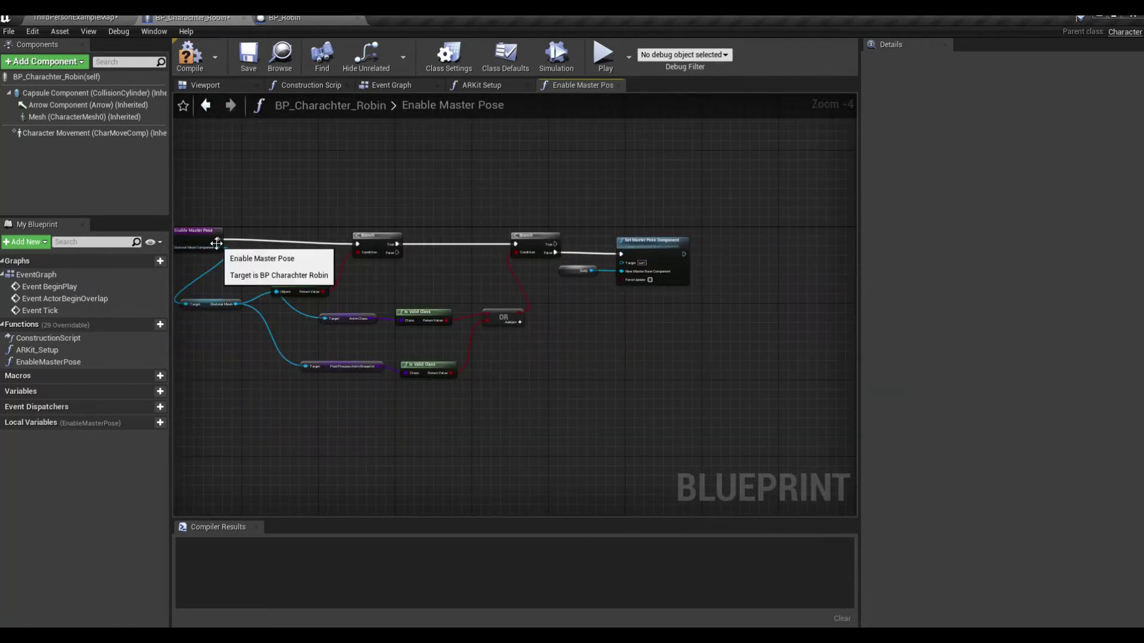
drag(217, 246, 620, 263)
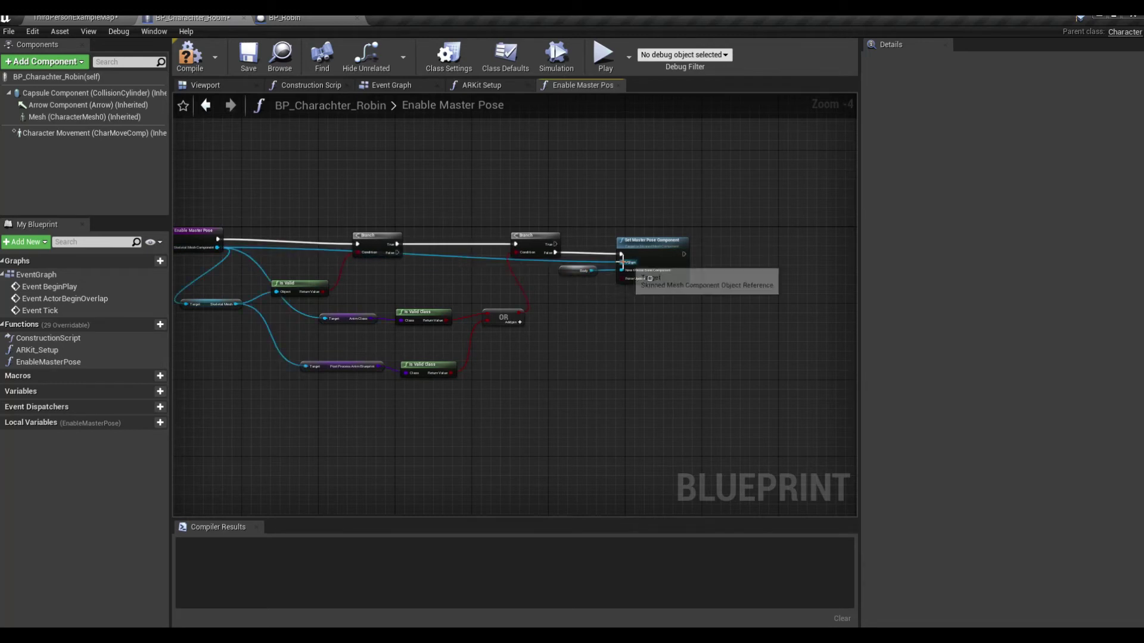
right_drag(382, 190, 441, 193)
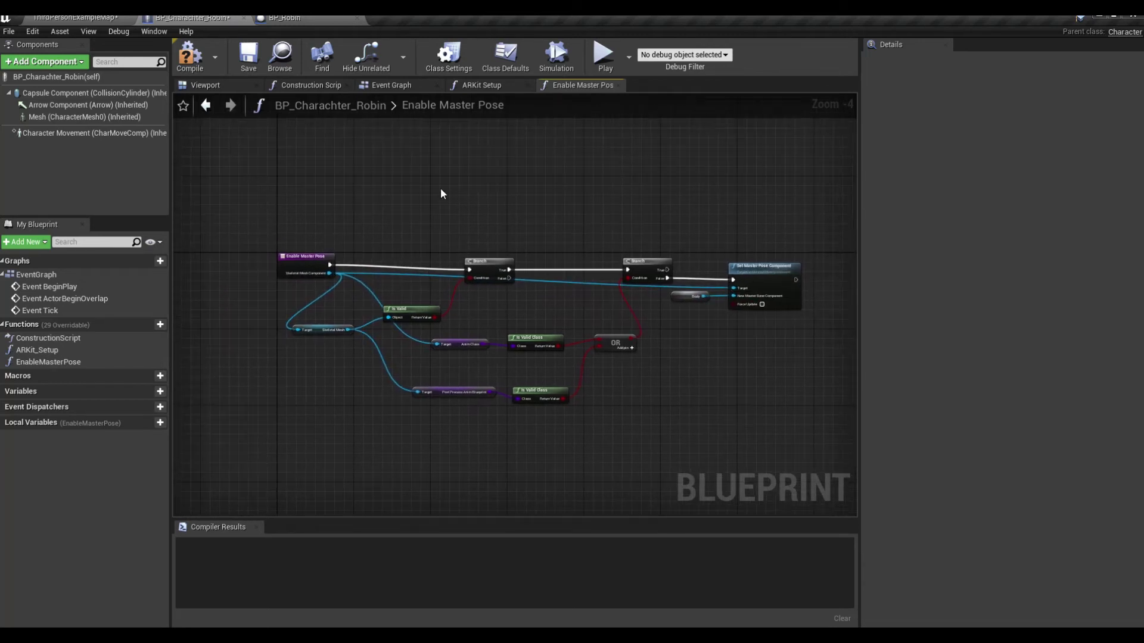
Copy the LLink Face Subj variable from BP_Robin and paste it into the variables of BP_Charachter_Robin
click(289, 19)
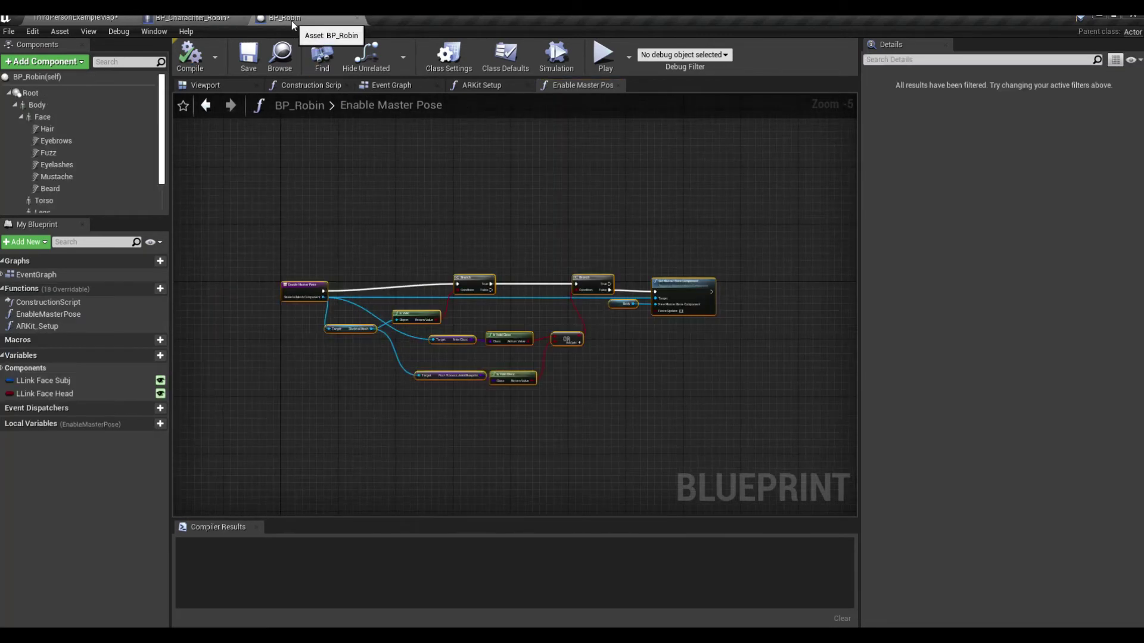
click(40, 381)
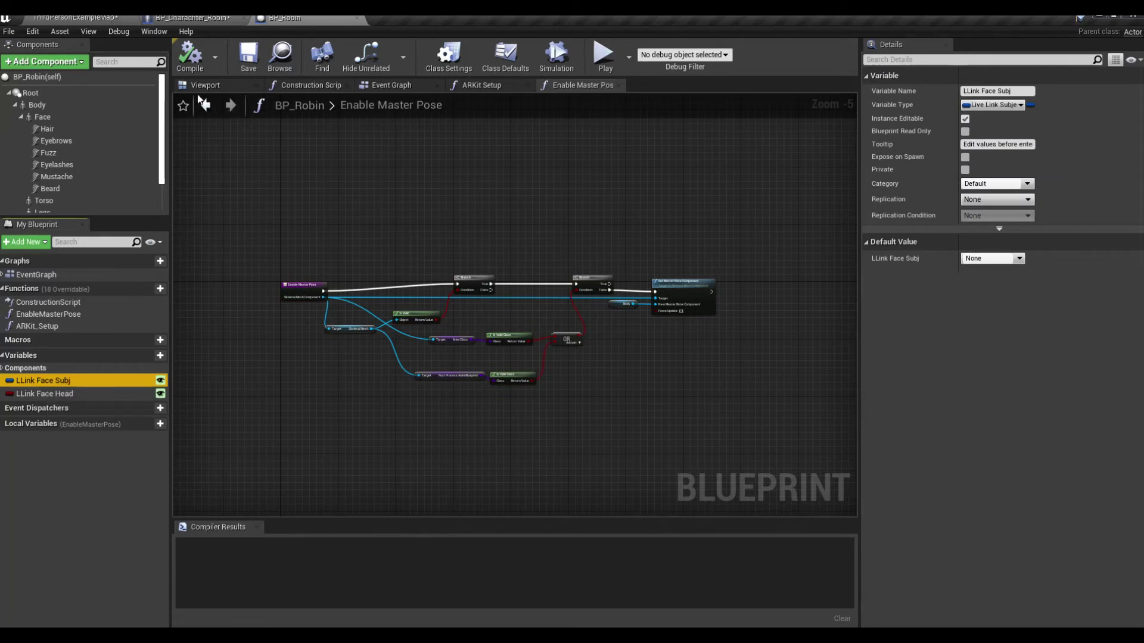
click(202, 19)
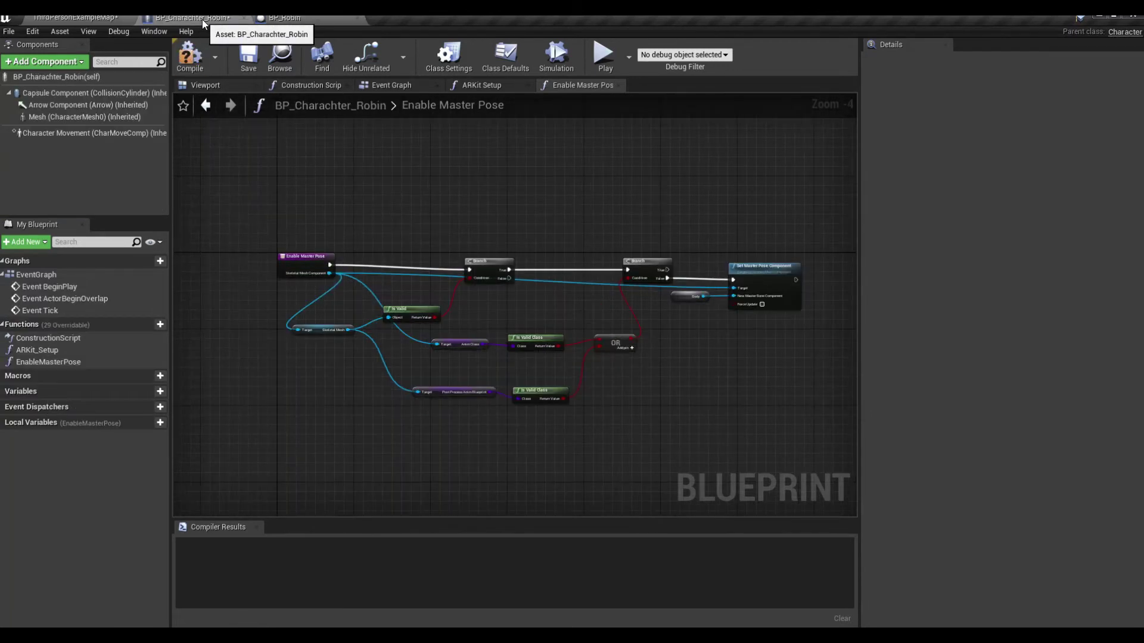
click(38, 391)
Copy the LLink Face Head variable from BP_Robin and paste it into the variables of BP_Charachter_Robin
click(307, 16)
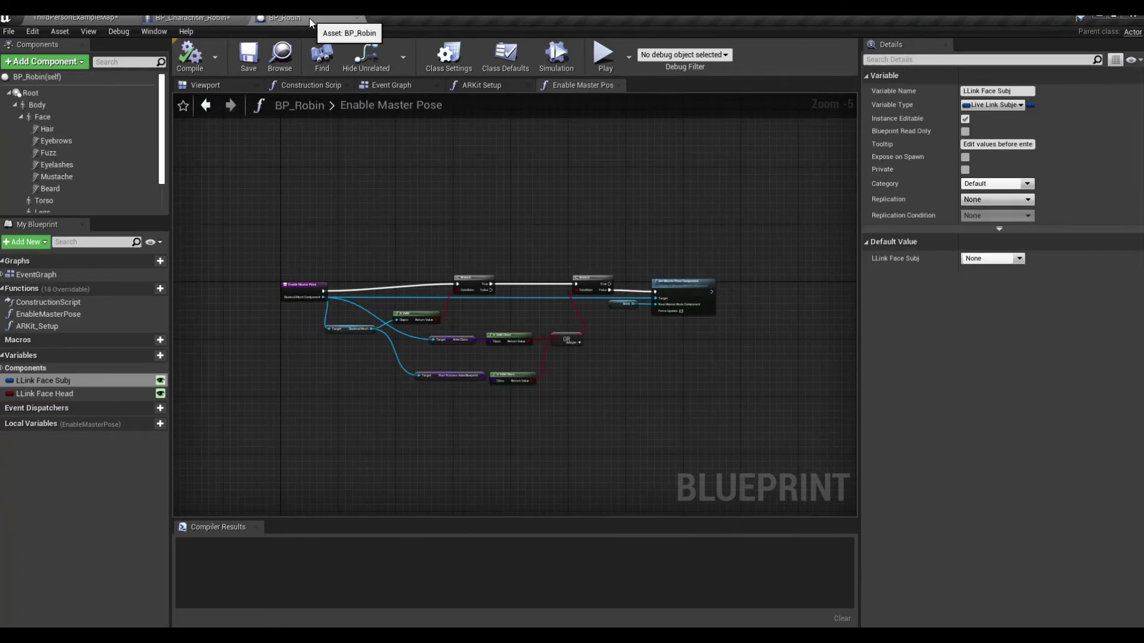
click(57, 392)
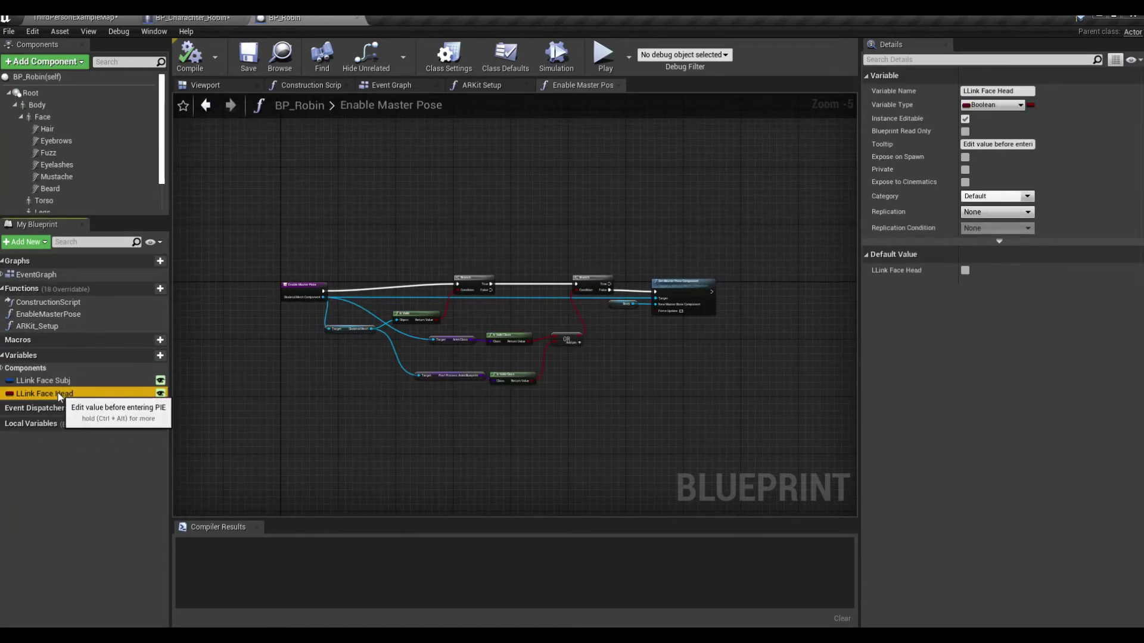
click(208, 18)
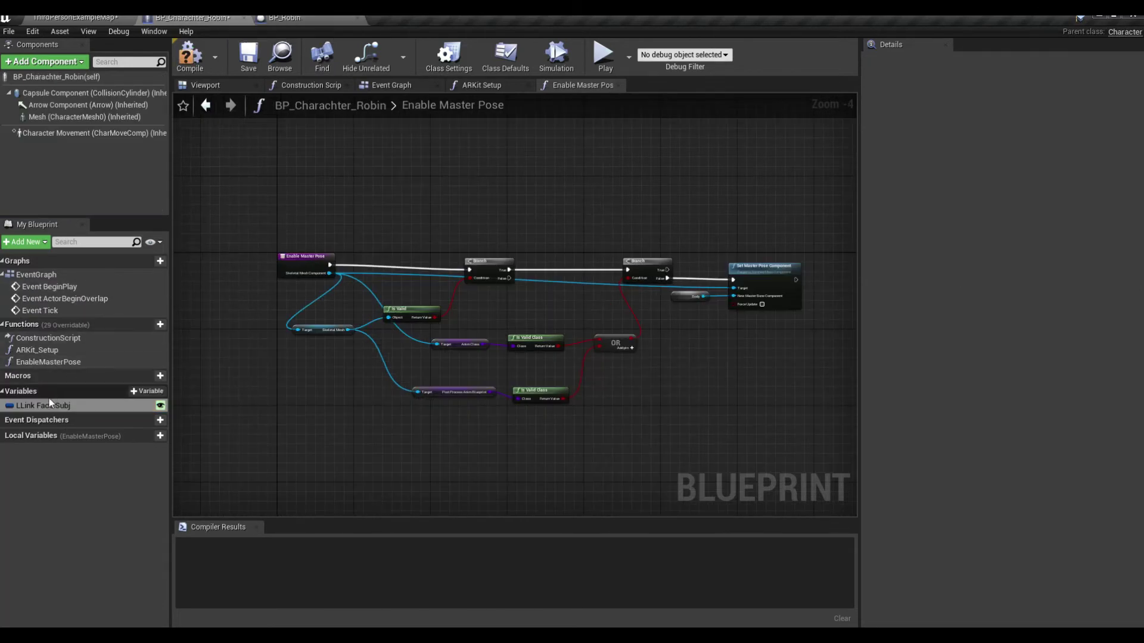
key(ctrl+v)
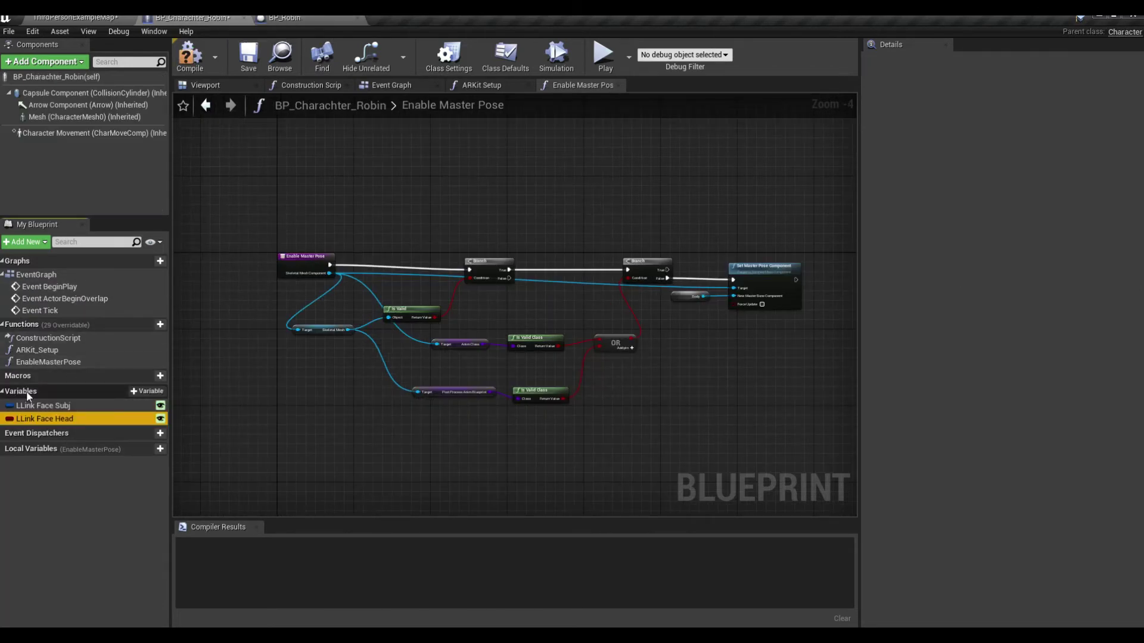
Copy BP_Robin's components from Body through LODSync, paste them onto the Mesh component of BP_Charachter_Robin, and compile the blueprint
click(315, 17)
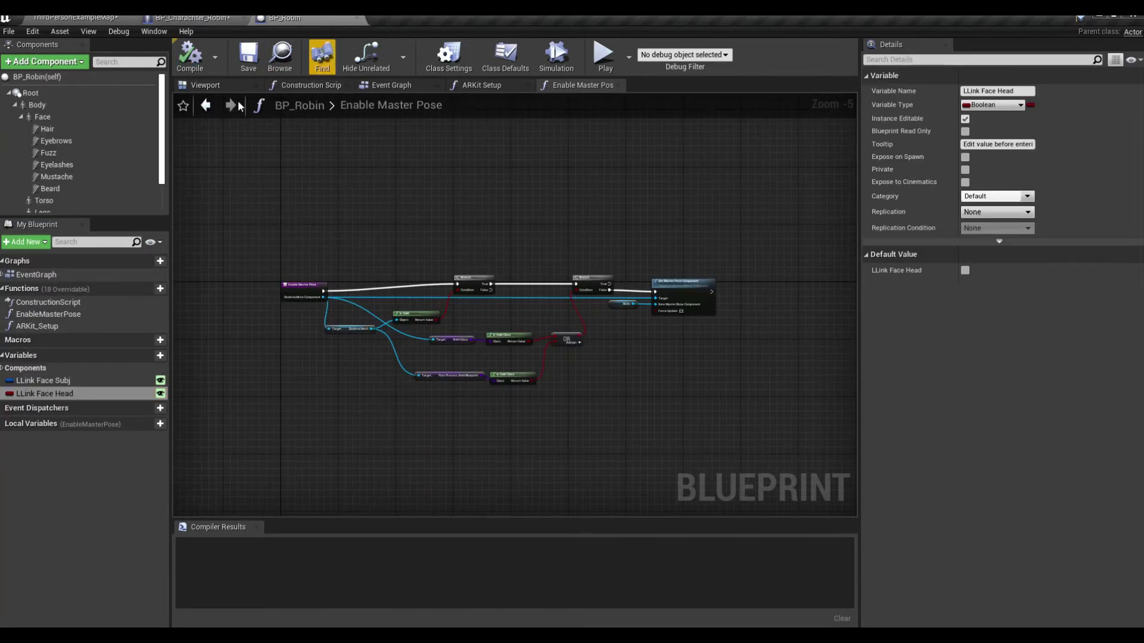
click(38, 106)
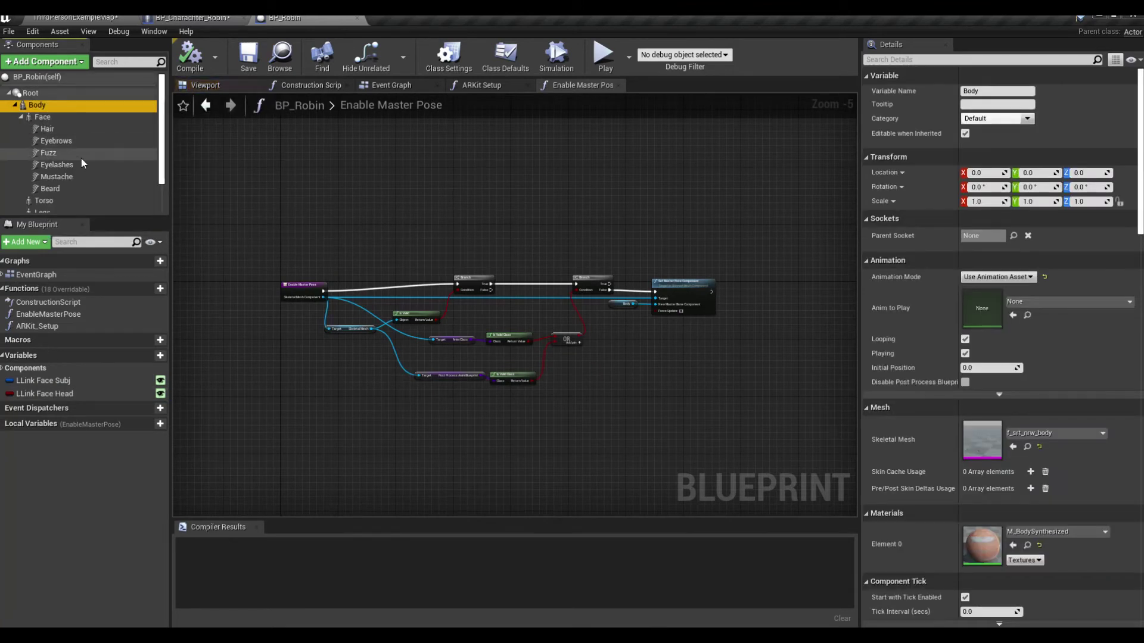
scroll(83, 164, down, 2)
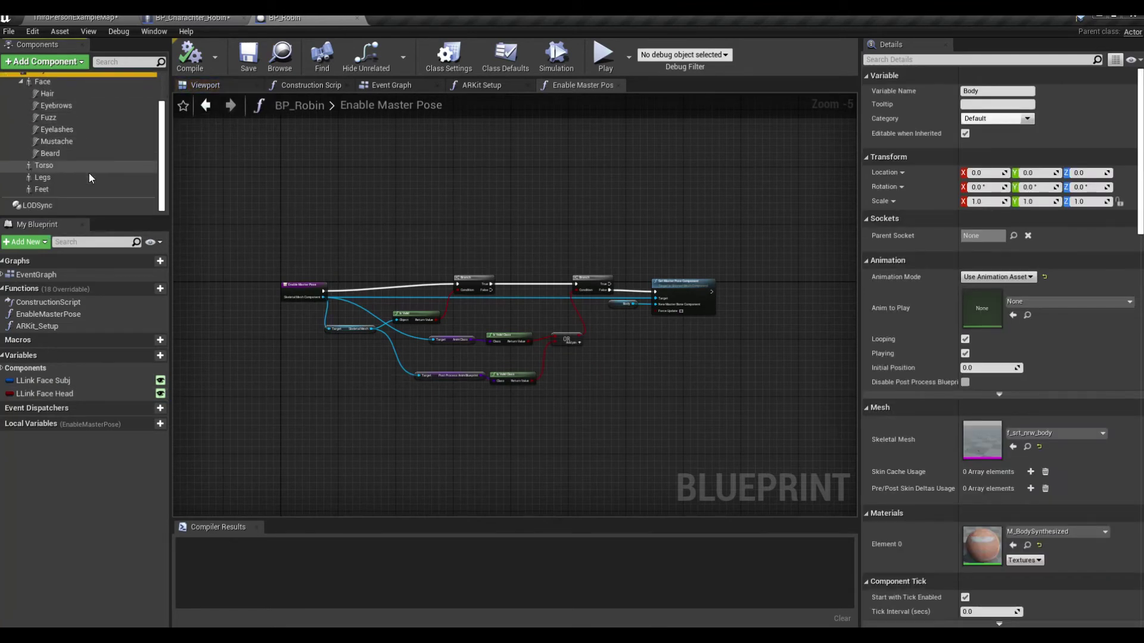
shift+click(34, 205)
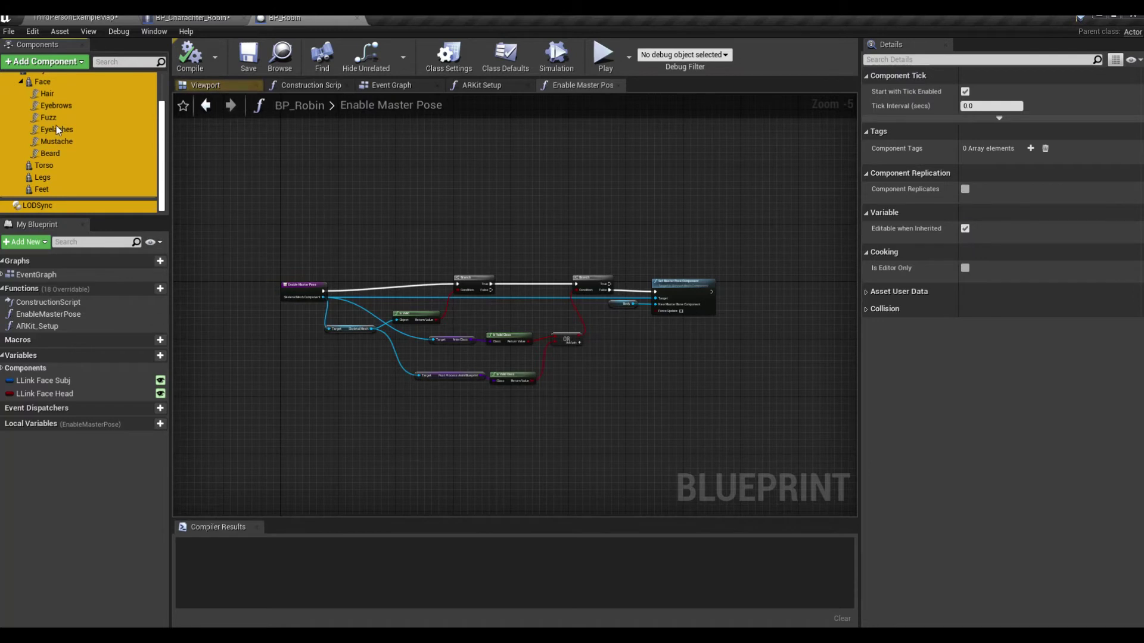
click(217, 19)
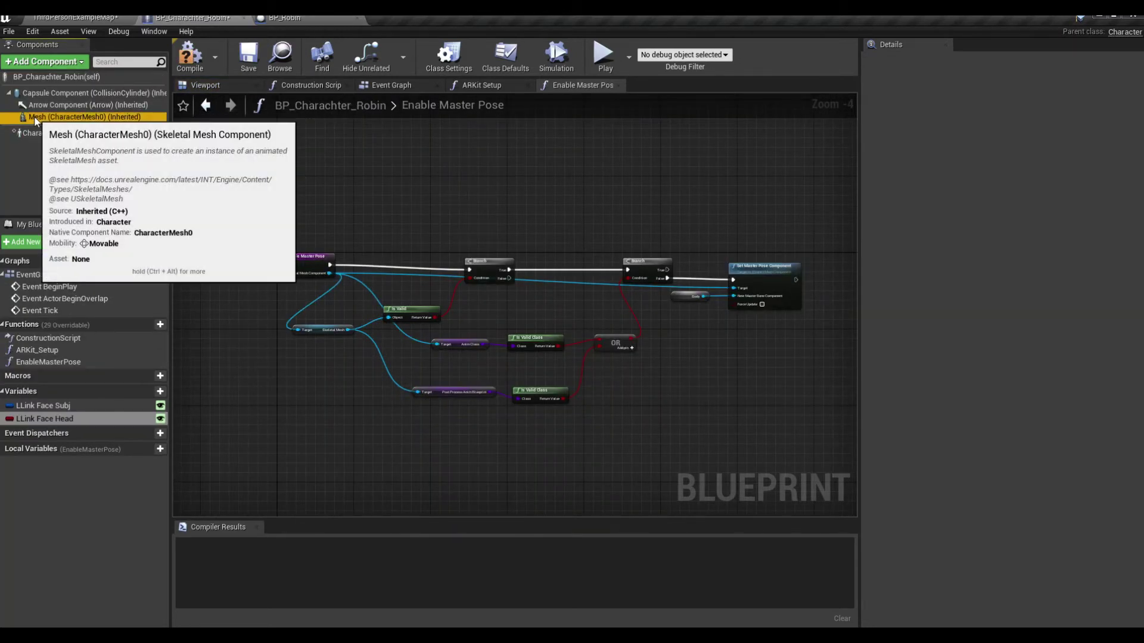
click(60, 117)
key(ctrl+v)
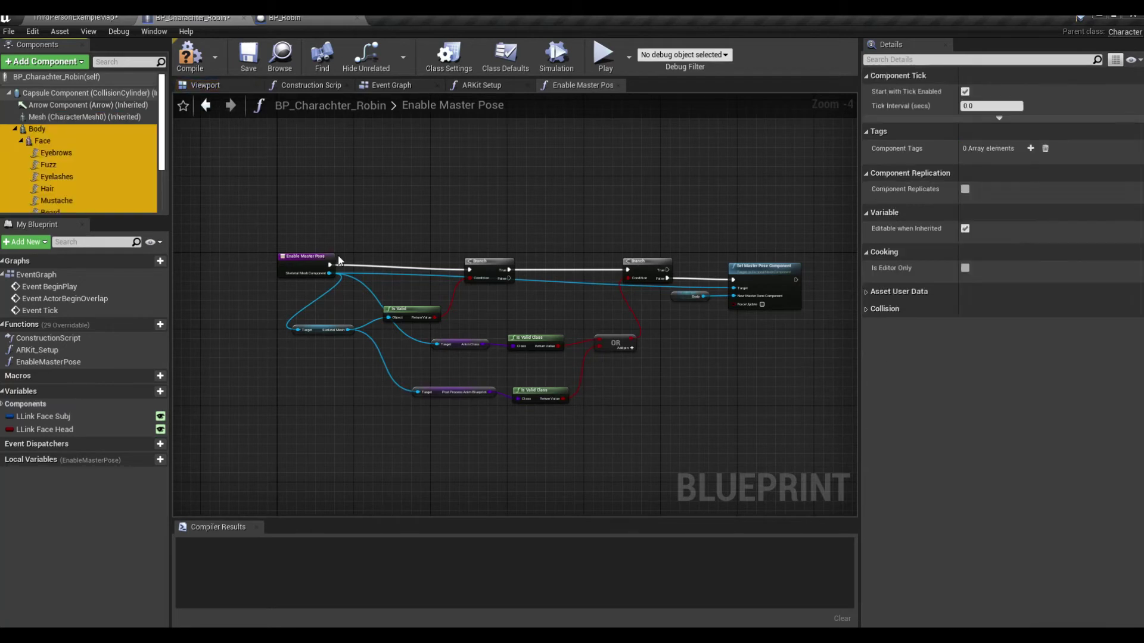
click(190, 57)
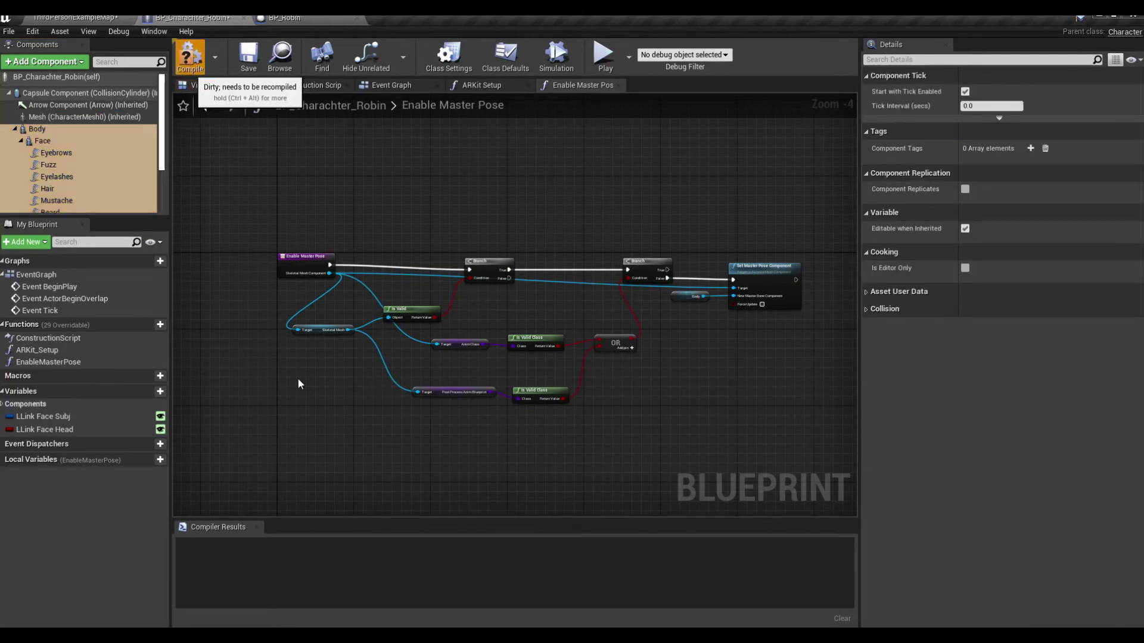
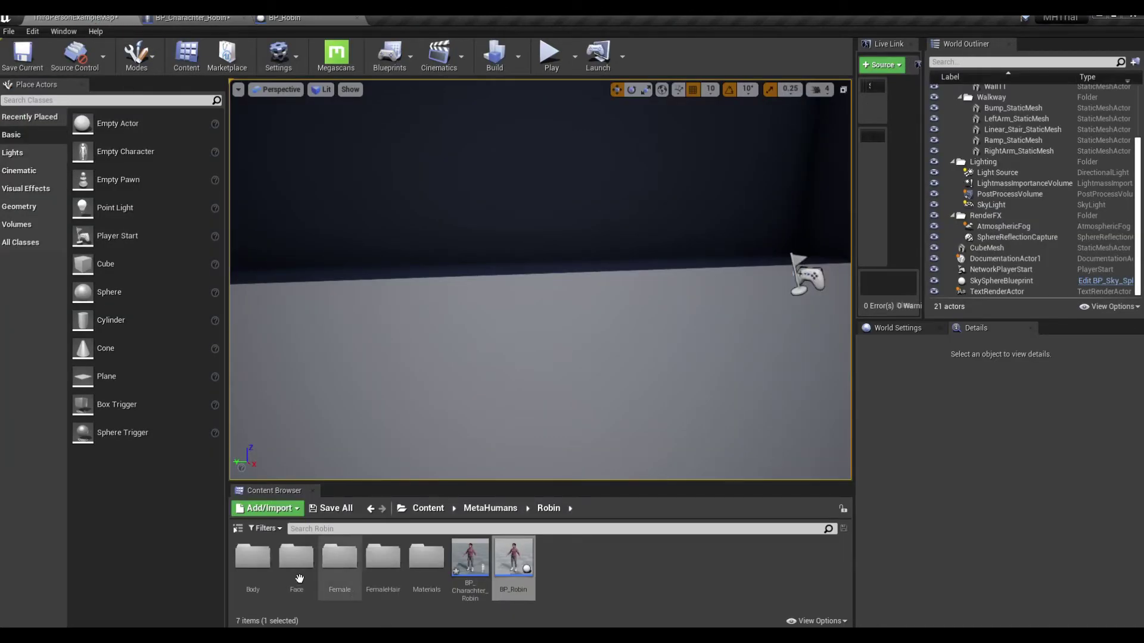
Open the ThirdPersonCharacter blueprint from the Blueprints folder of ThirdPersonBP
click(428, 508)
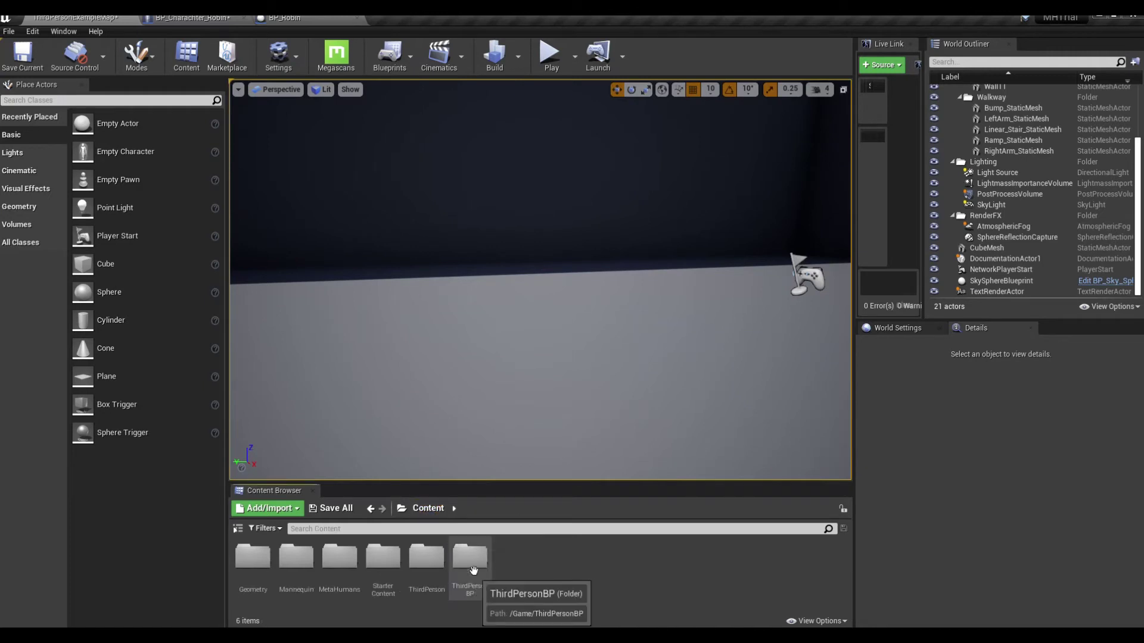
double_click(470, 556)
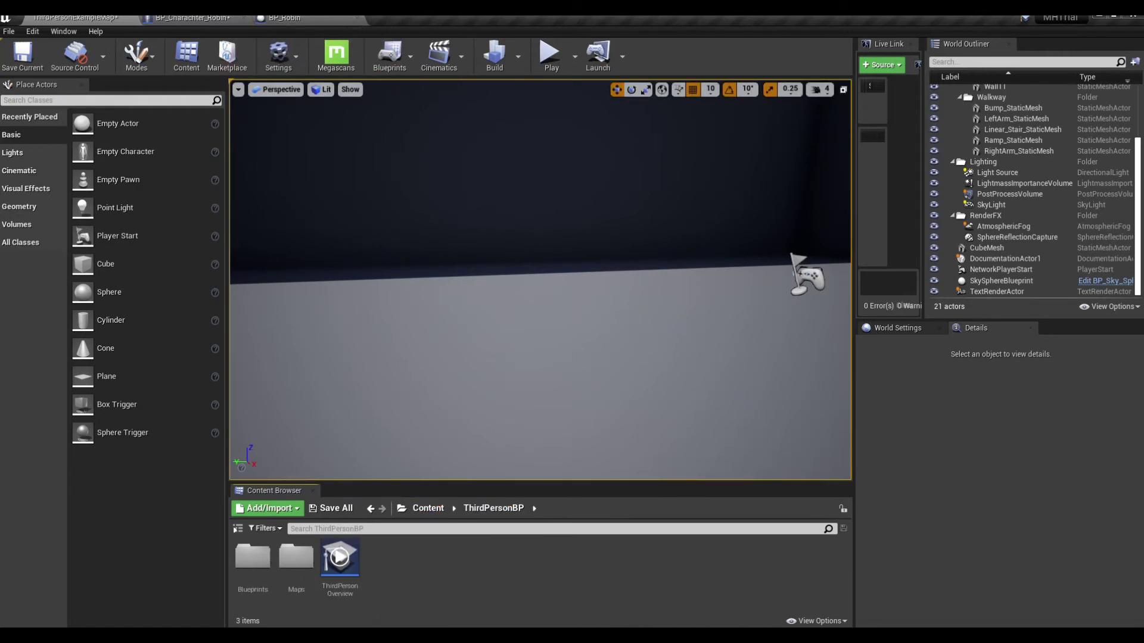
double_click(236, 559)
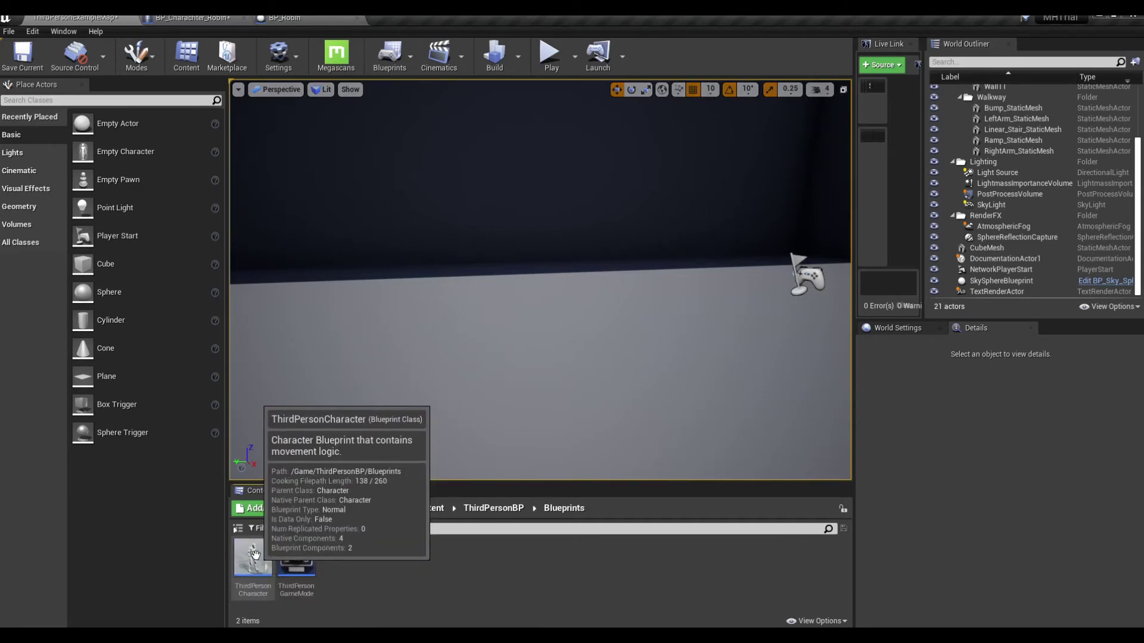
double_click(255, 555)
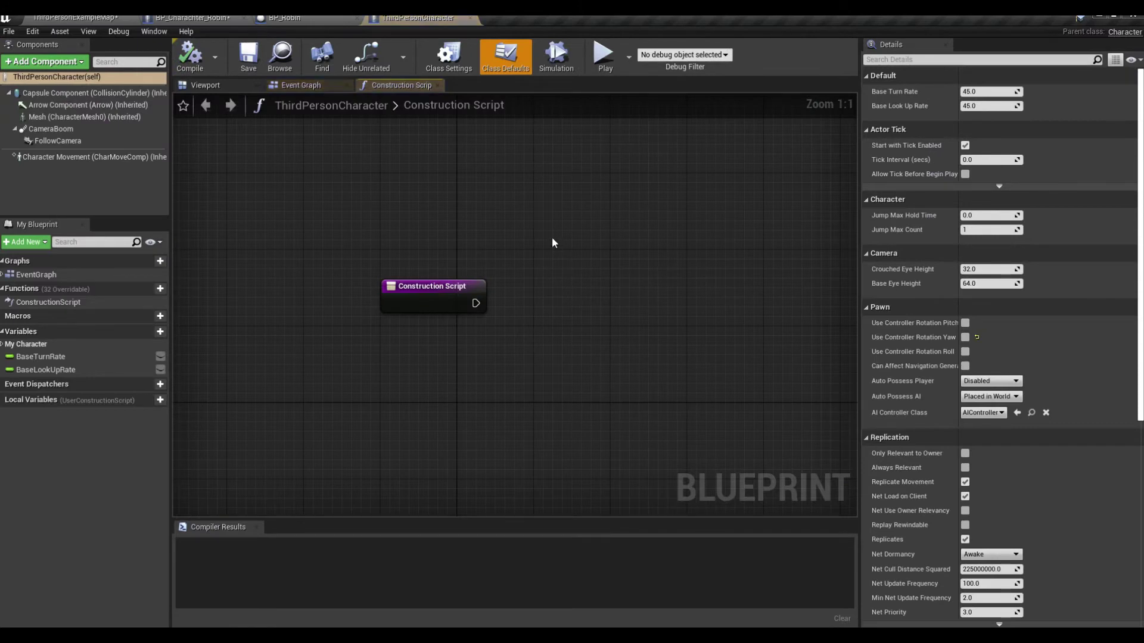
Copy all input nodes and comment groups in ThirdPersonCharacter's Event Graph
click(313, 87)
scroll(445, 295, down, 6)
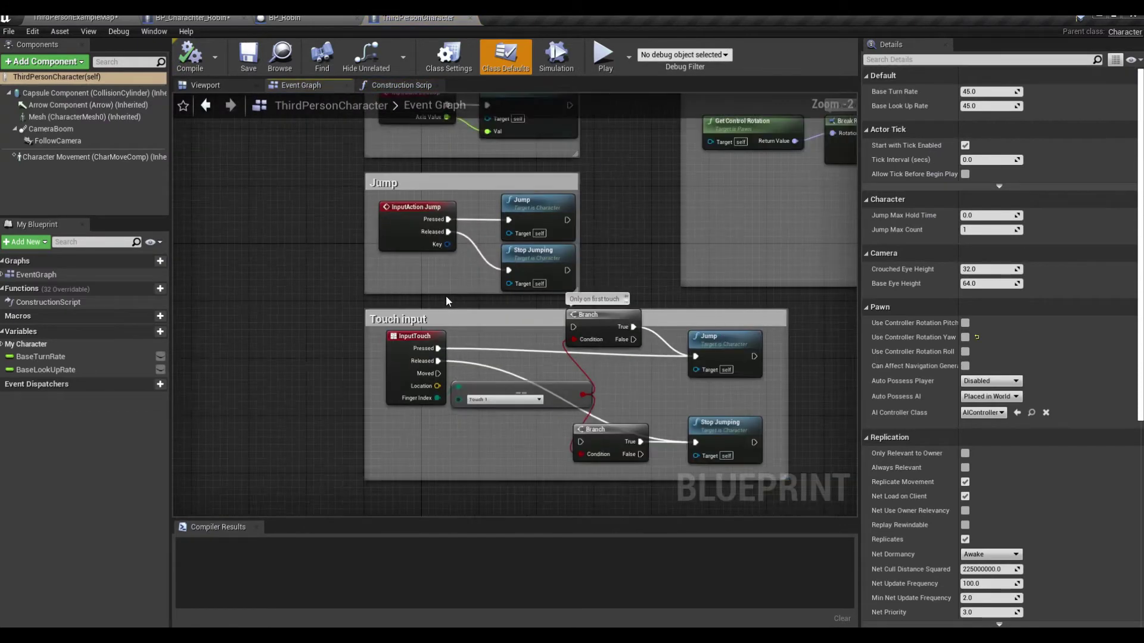
scroll(685, 482, down, 3)
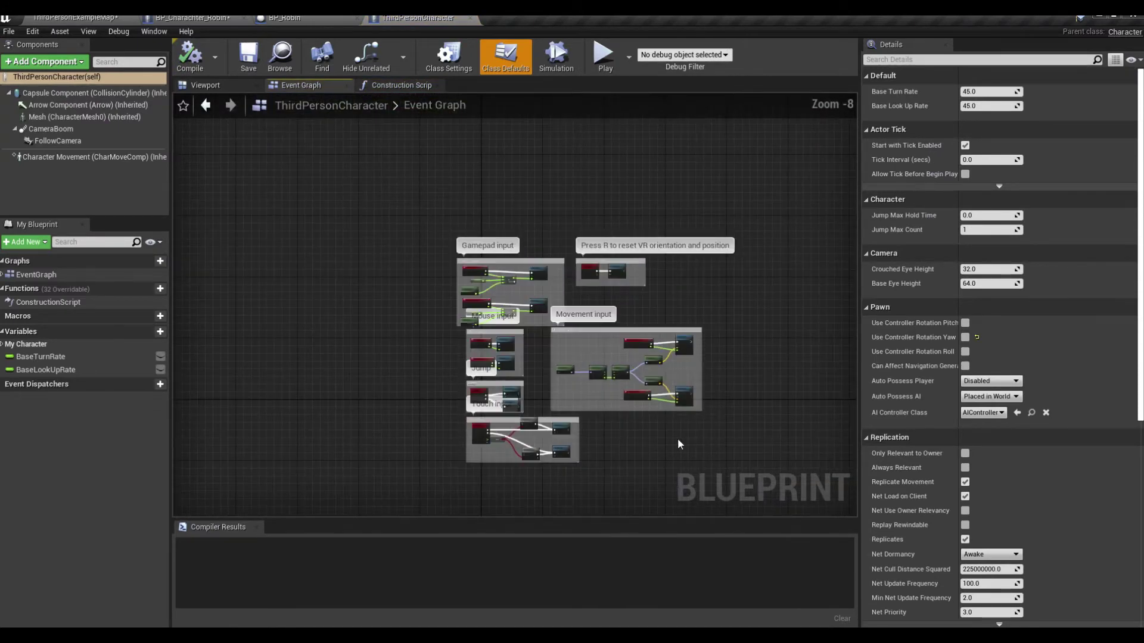
drag(391, 186, 741, 367)
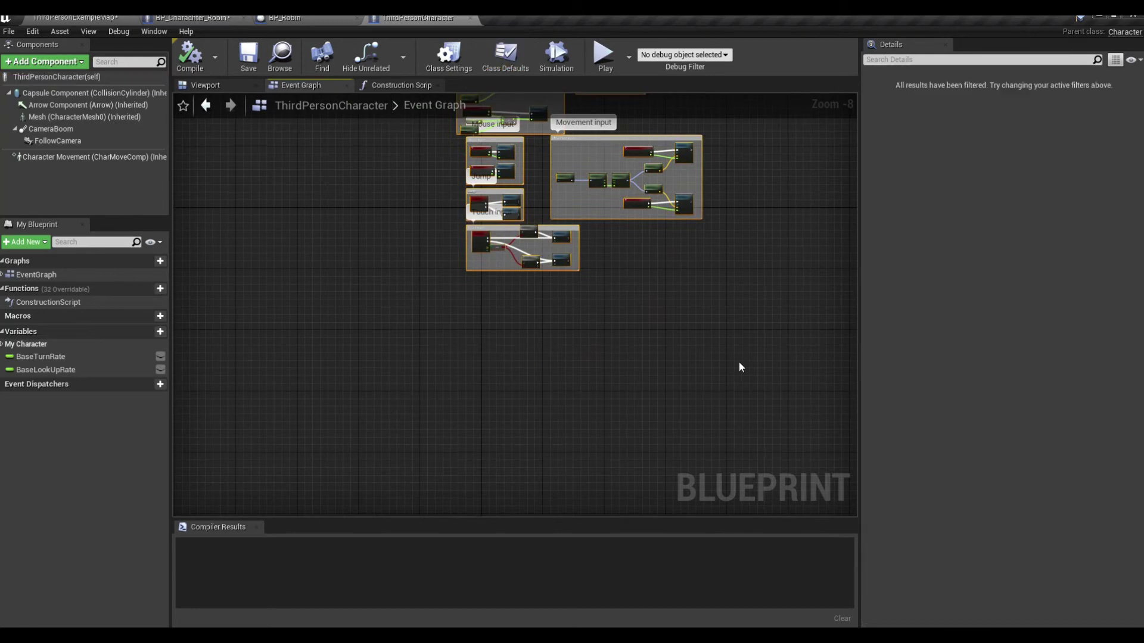
Paste the copied input nodes into BP_Charachter_Robin's Event Graph, in the empty area below the existing nodes
click(217, 19)
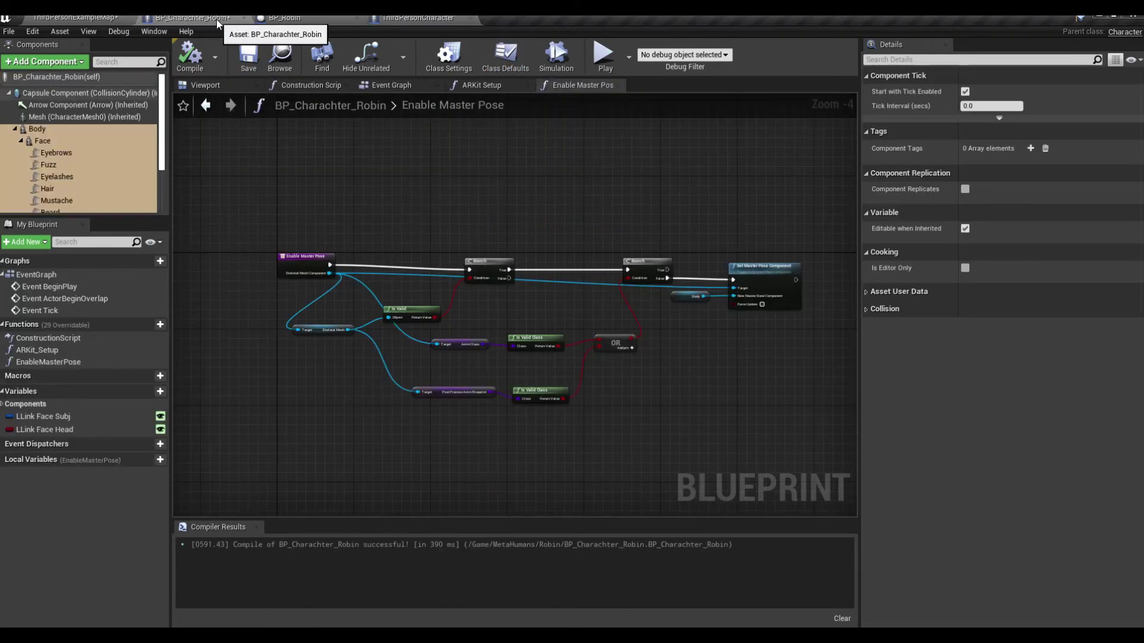
click(407, 85)
scroll(473, 391, down, 4)
right_drag(593, 449, 421, 358)
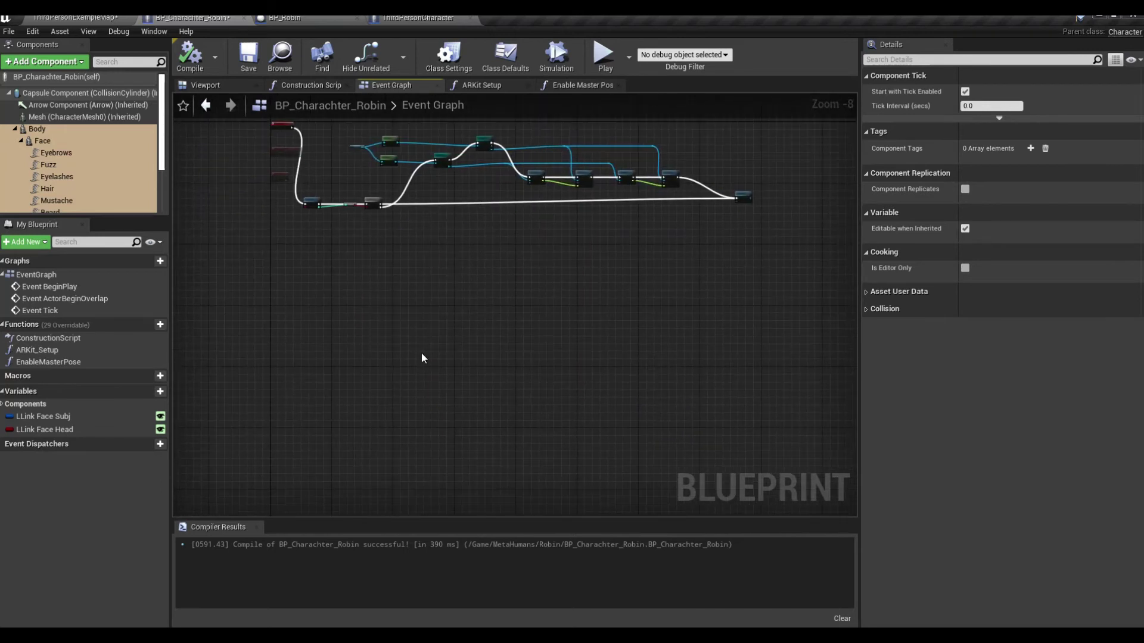
key(ctrl+v)
click(674, 351)
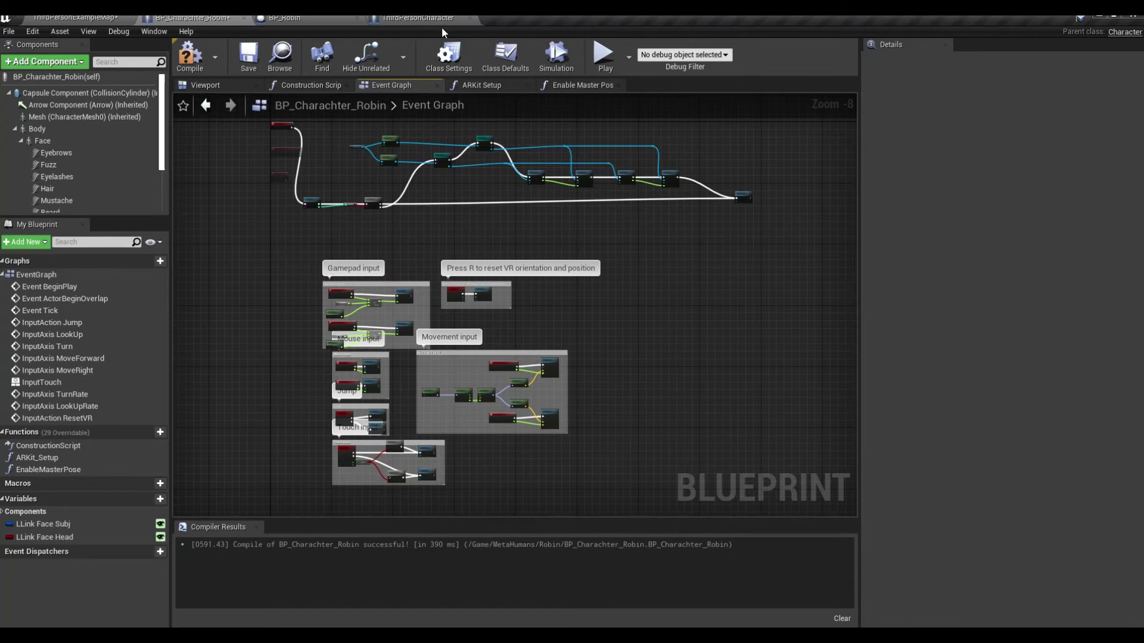
Copy the BaseTurnRate variable from ThirdPersonCharacter and paste it into the variables of BP_Charachter_Robin
click(432, 18)
click(41, 358)
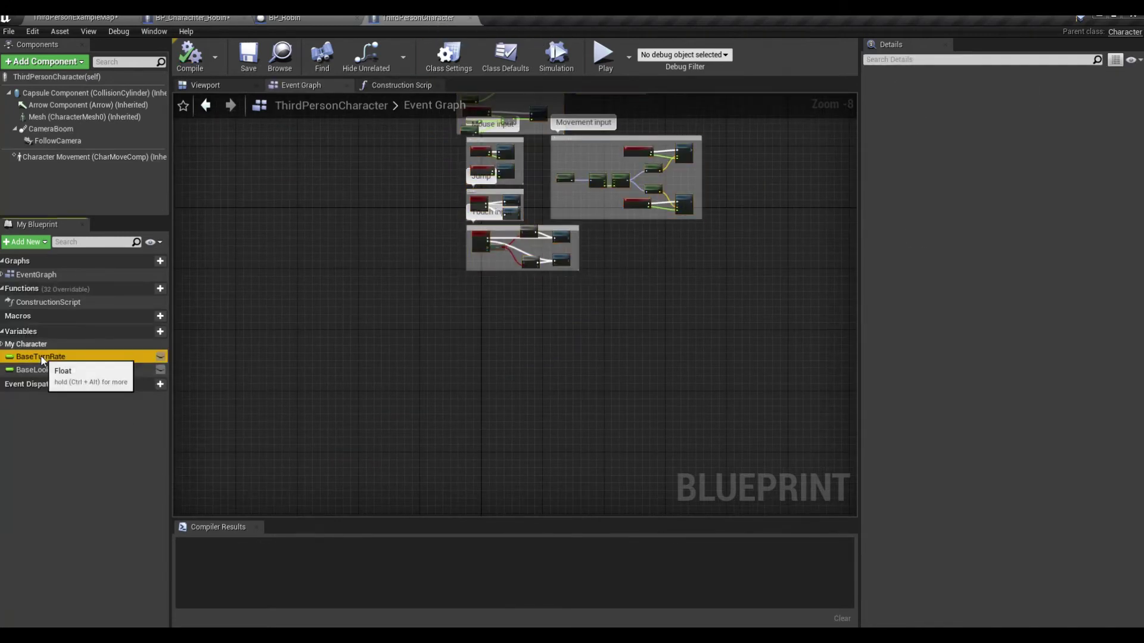
click(191, 18)
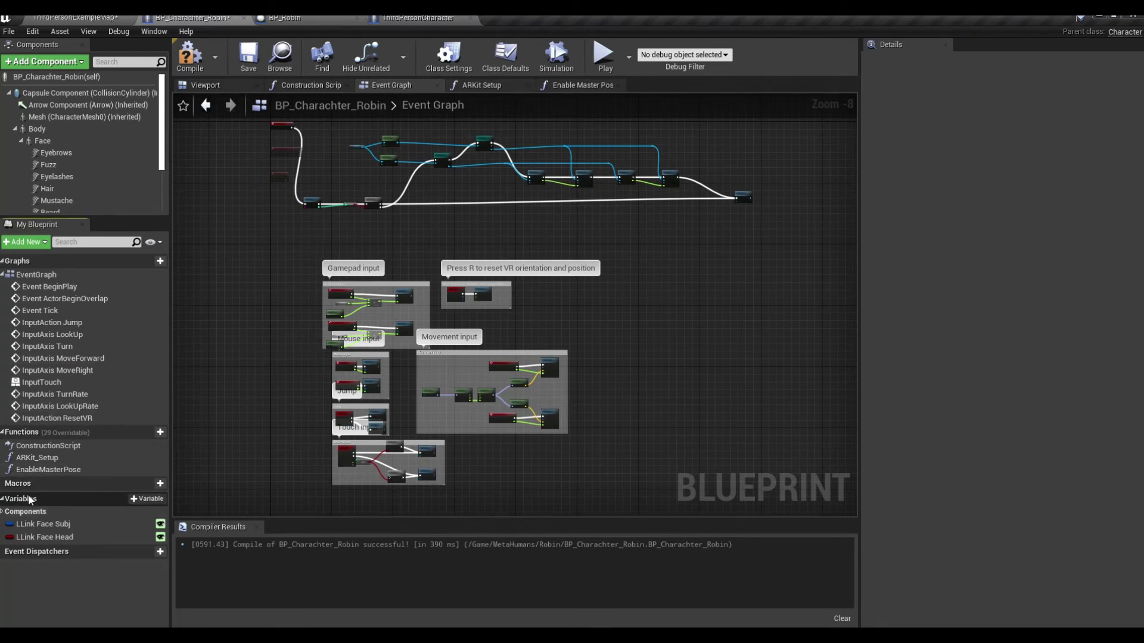
key(ctrl+v)
Copy the BaseLookUpRate variable from ThirdPersonCharacter into the variables of BP_Charachter_Robin and compile the blueprint
click(406, 18)
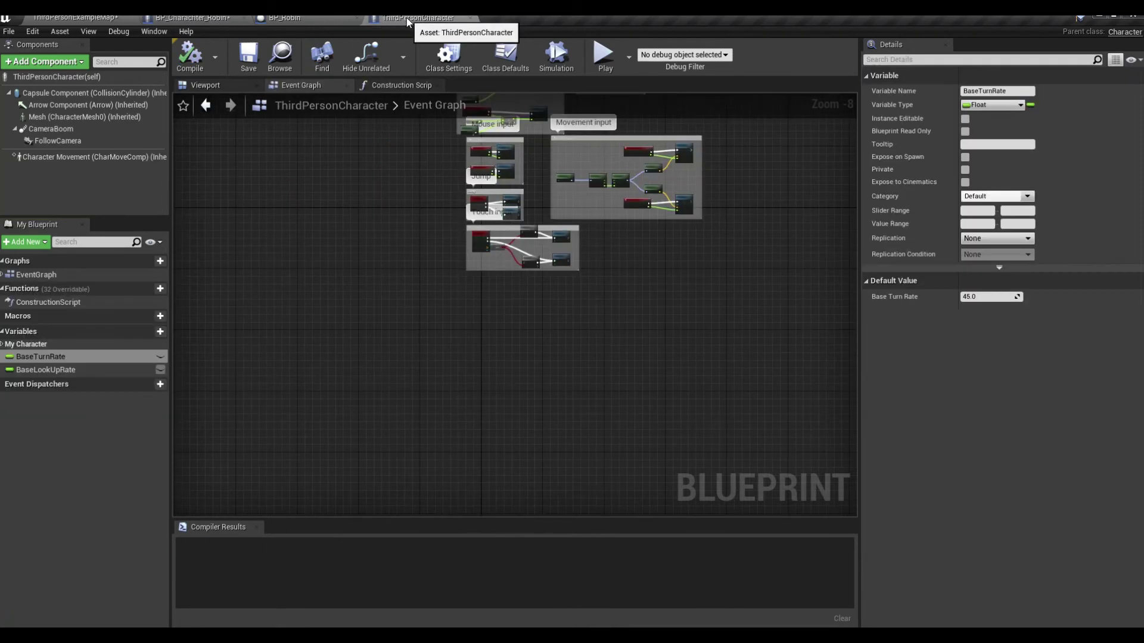
click(43, 369)
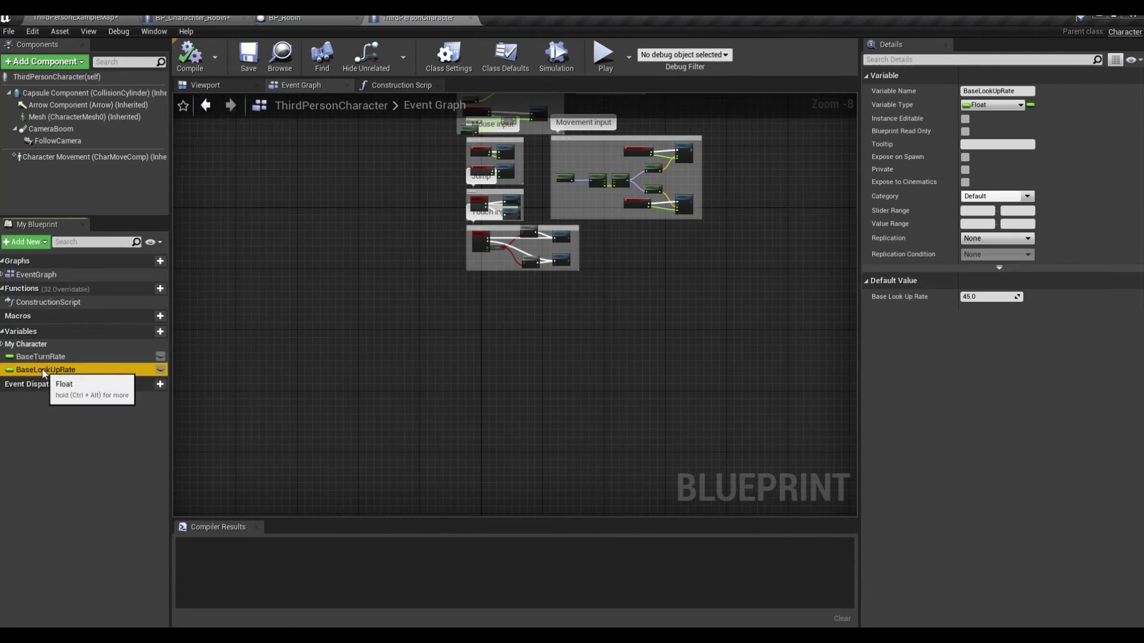
click(191, 18)
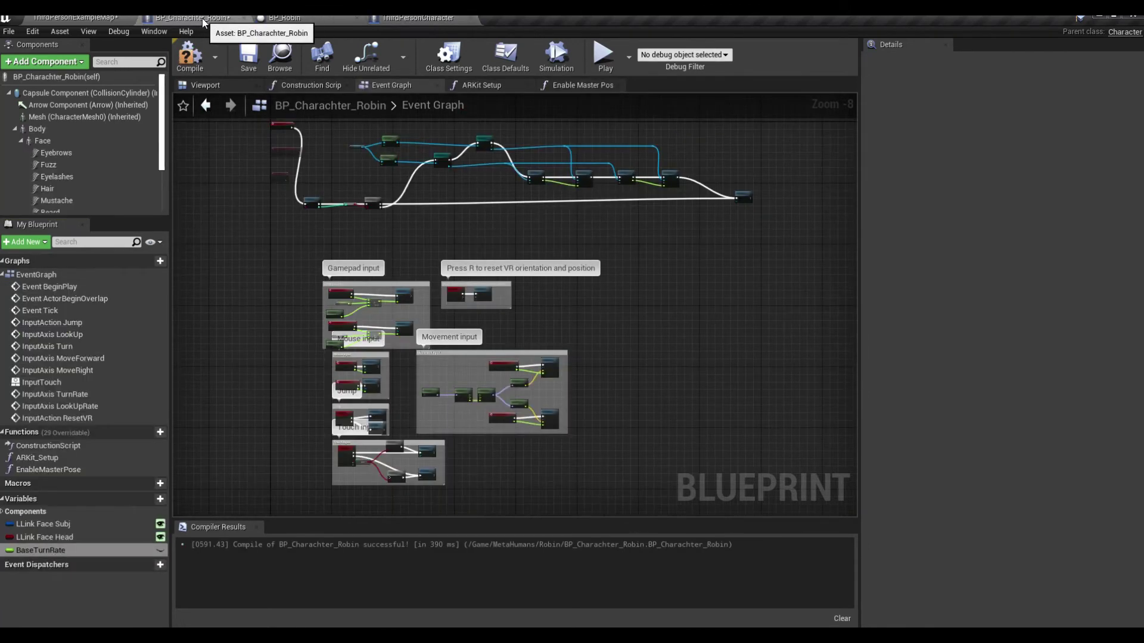
click(27, 501)
key(ctrl+v)
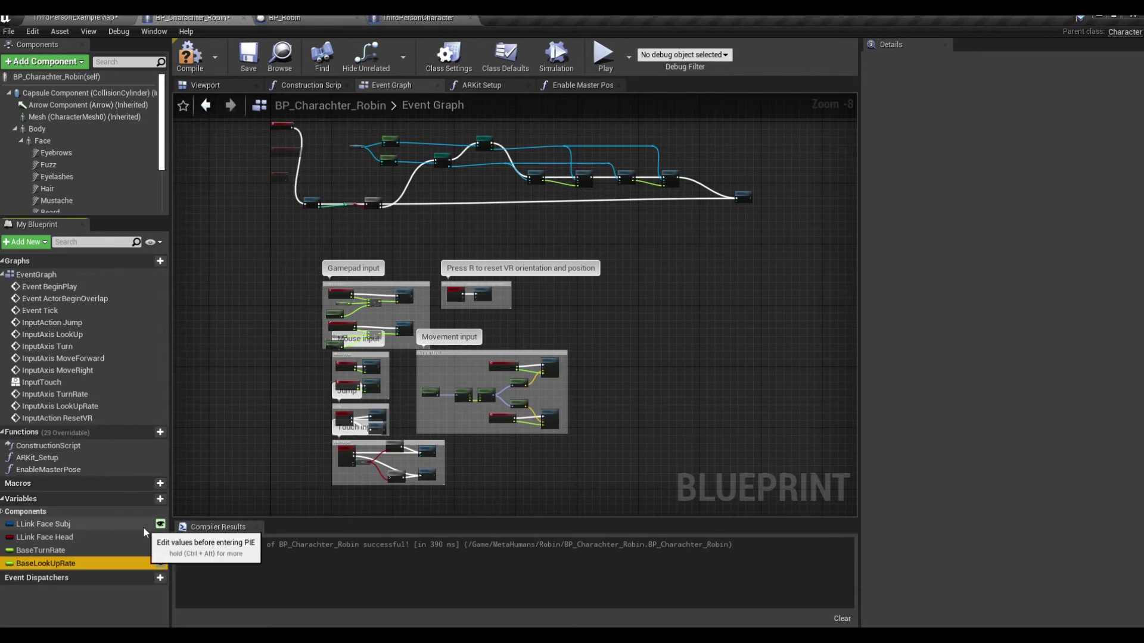
click(187, 58)
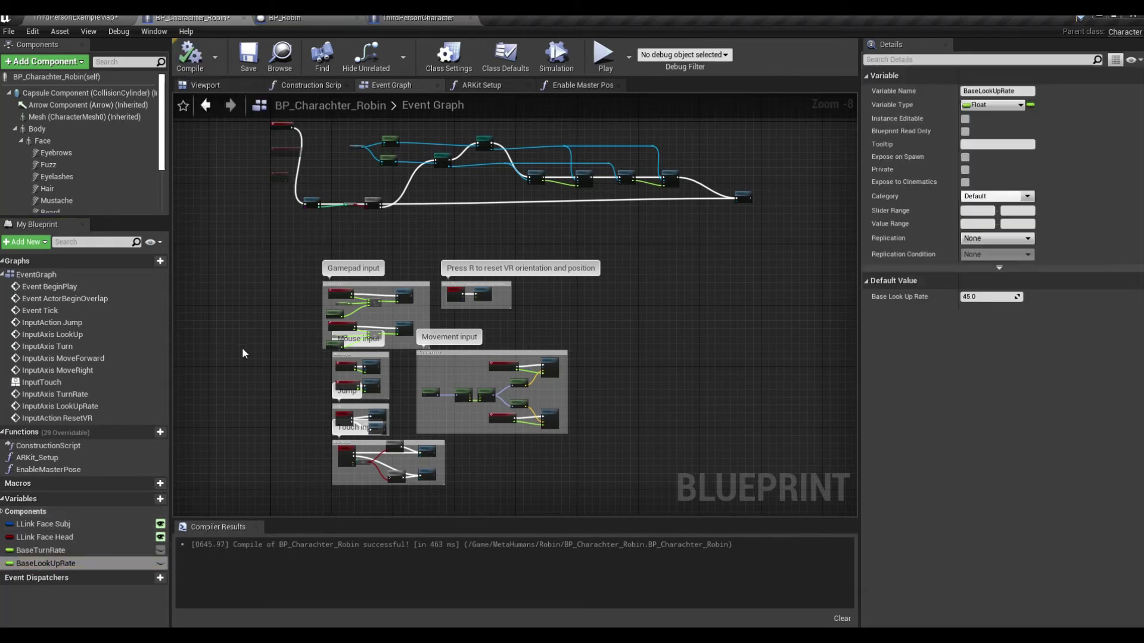
Place BP_Charachter_Robin from Content/MetaHumans/Robin in the ThirdPersonExampleMap level, on the floor near the Third Person text
click(72, 21)
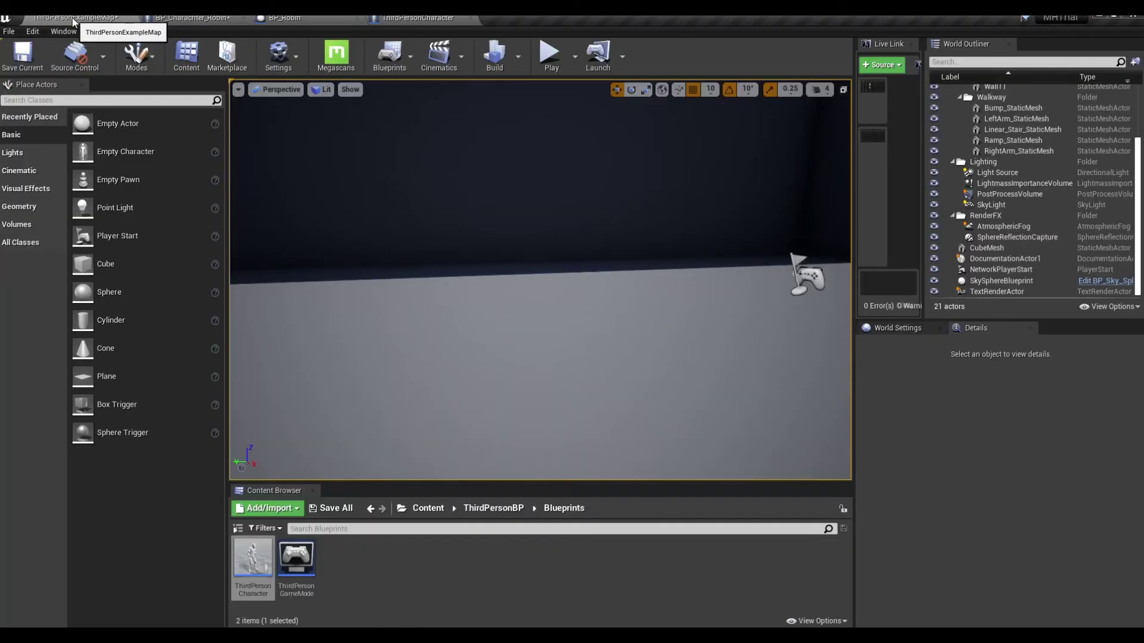
right_drag(405, 236, 405, 292)
right_drag(365, 332, 358, 393)
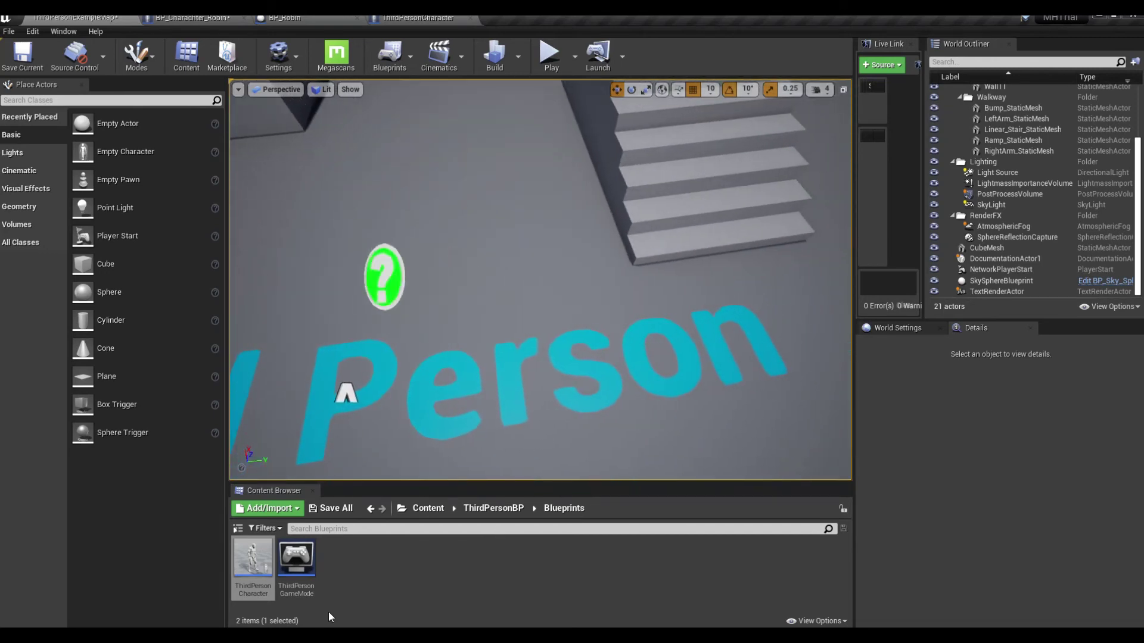
click(427, 508)
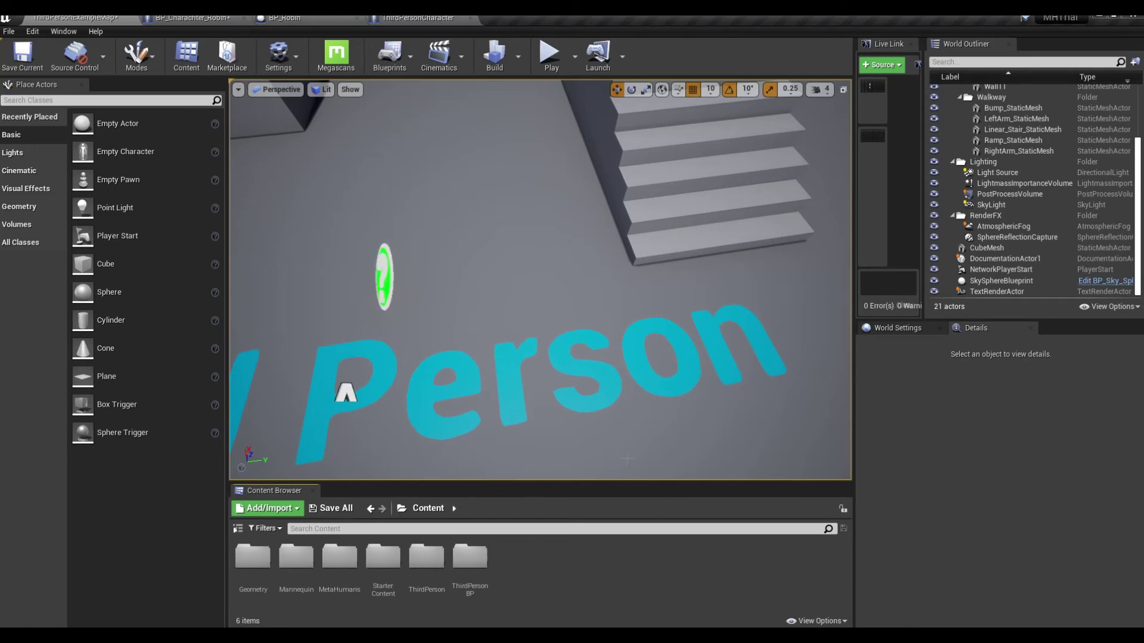
double_click(340, 557)
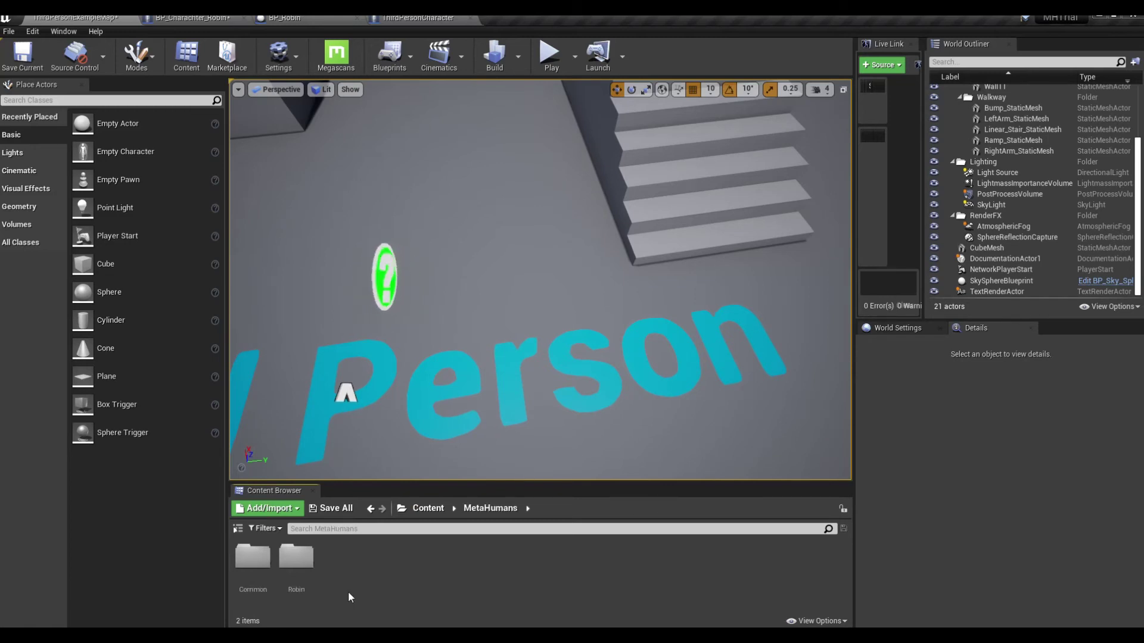
double_click(299, 554)
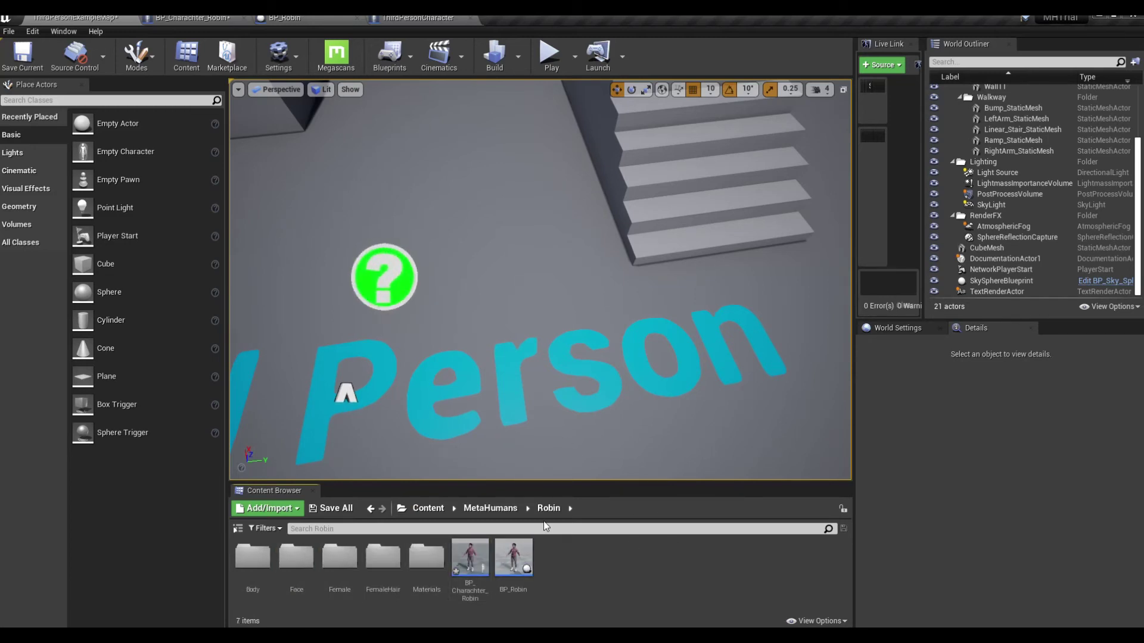
drag(471, 558, 440, 301)
right_drag(441, 302, 381, 278)
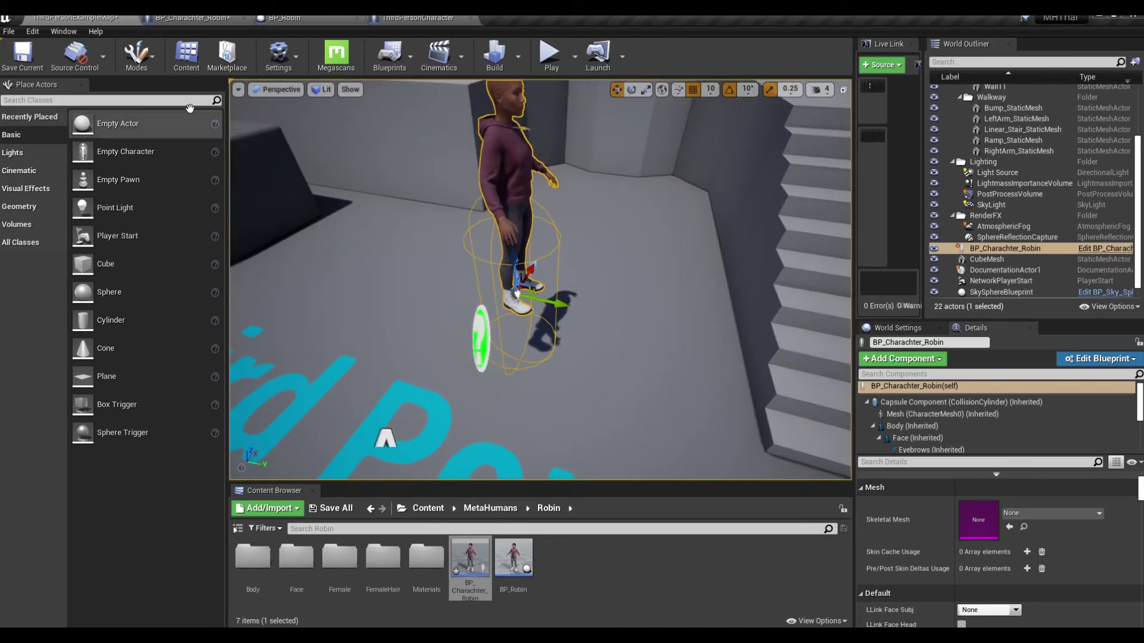
Lower the Body component of BP_Charachter_Robin to Z -80 and rotate it -90° about Z to face along the arrow
click(206, 17)
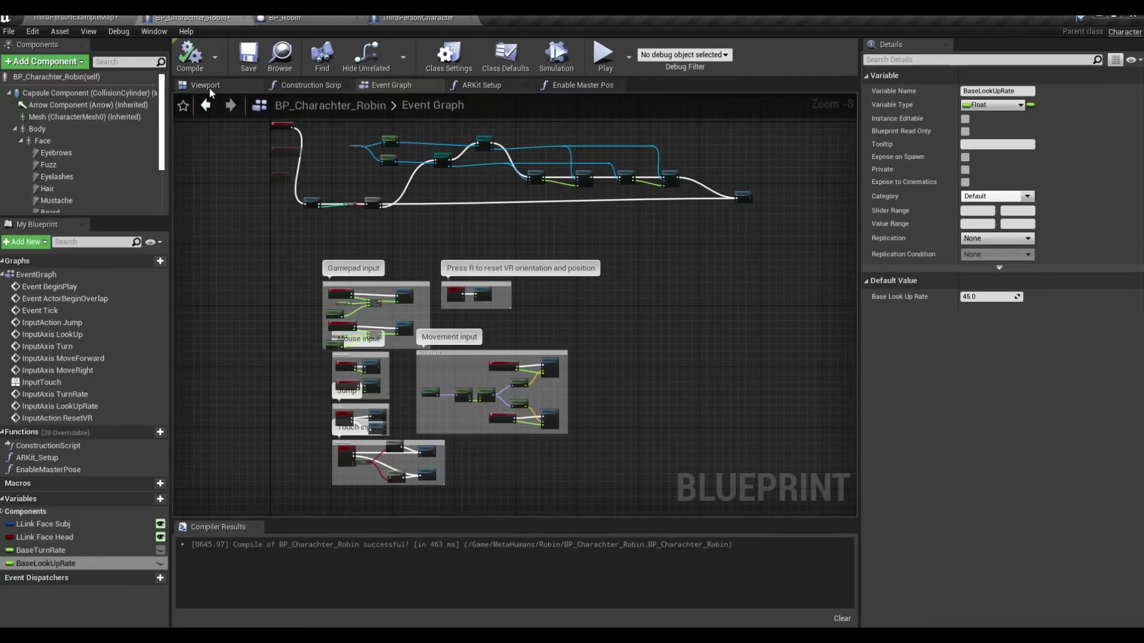
click(209, 86)
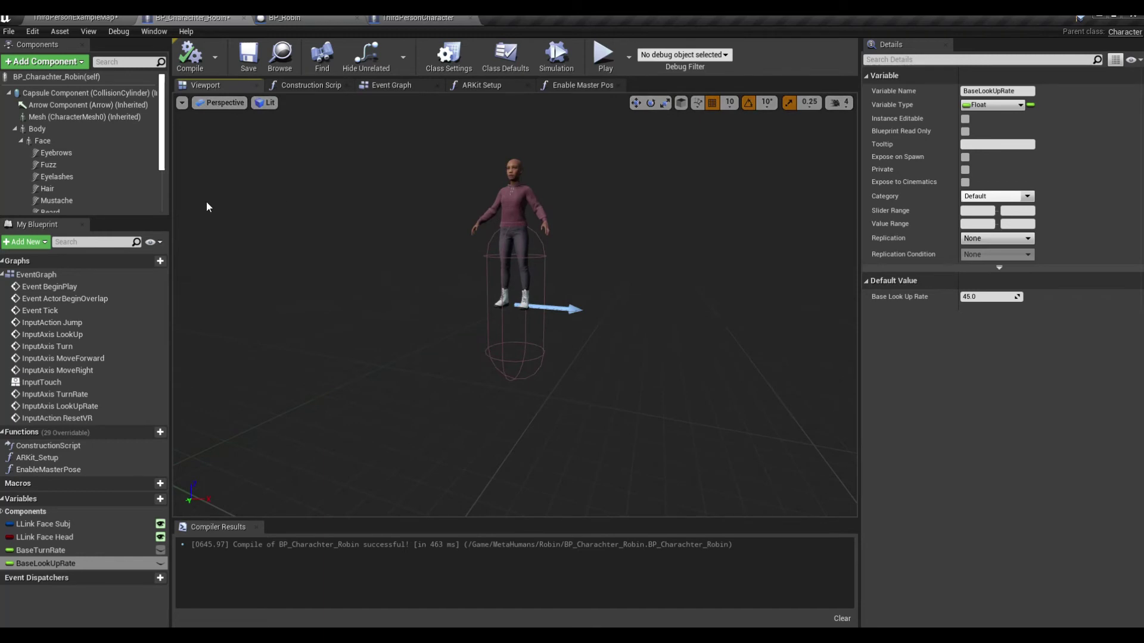
click(37, 129)
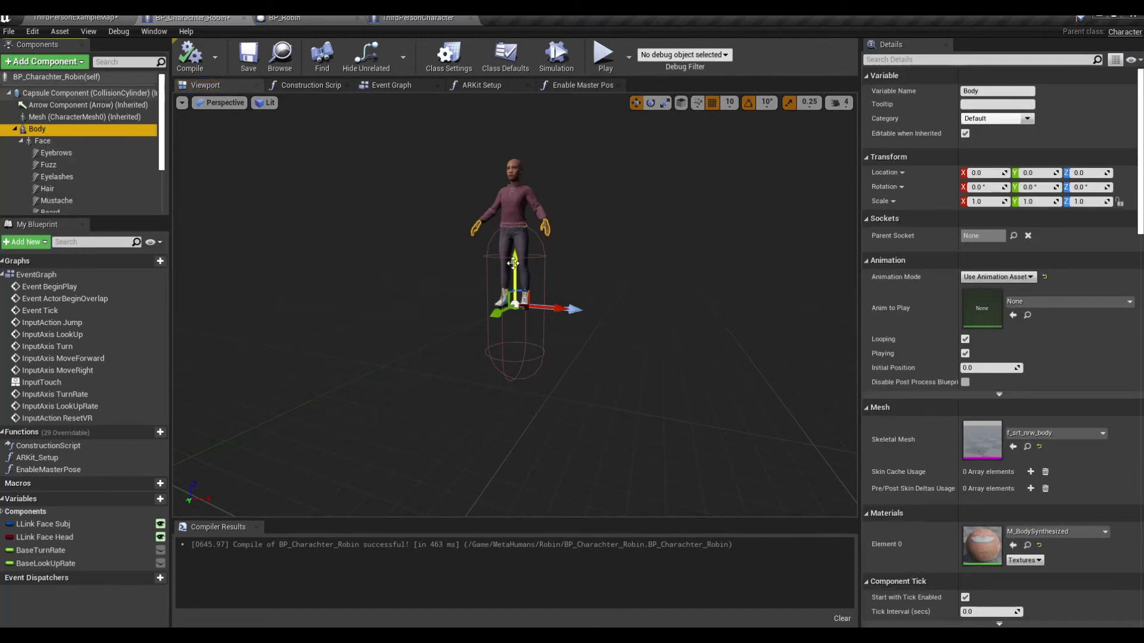
drag(514, 261, 528, 334)
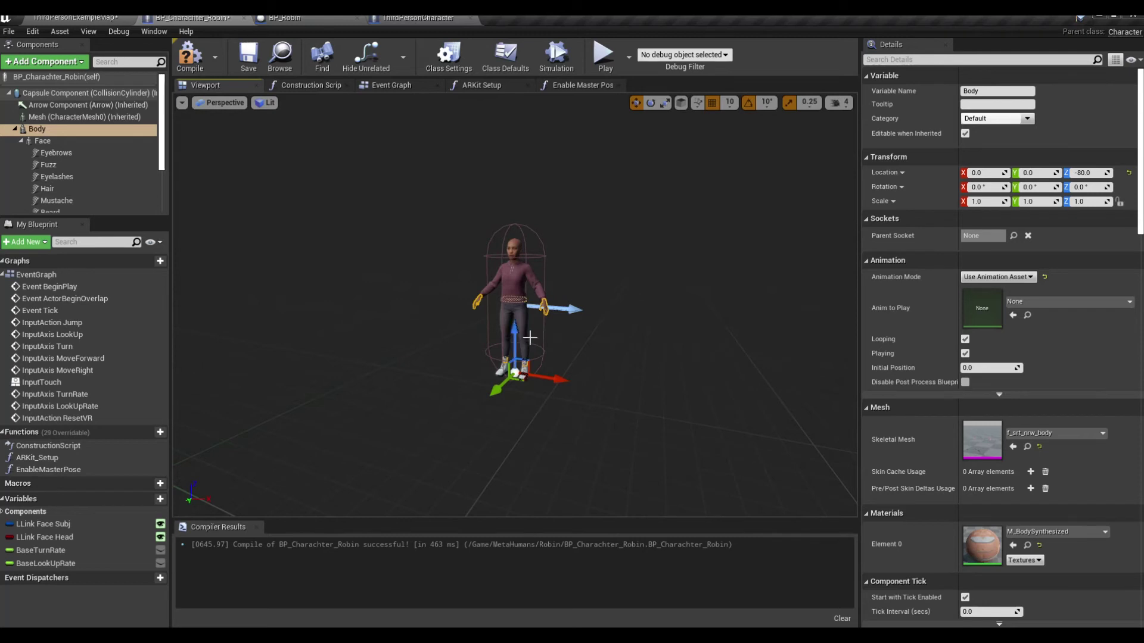
key(e)
drag(537, 404, 491, 409)
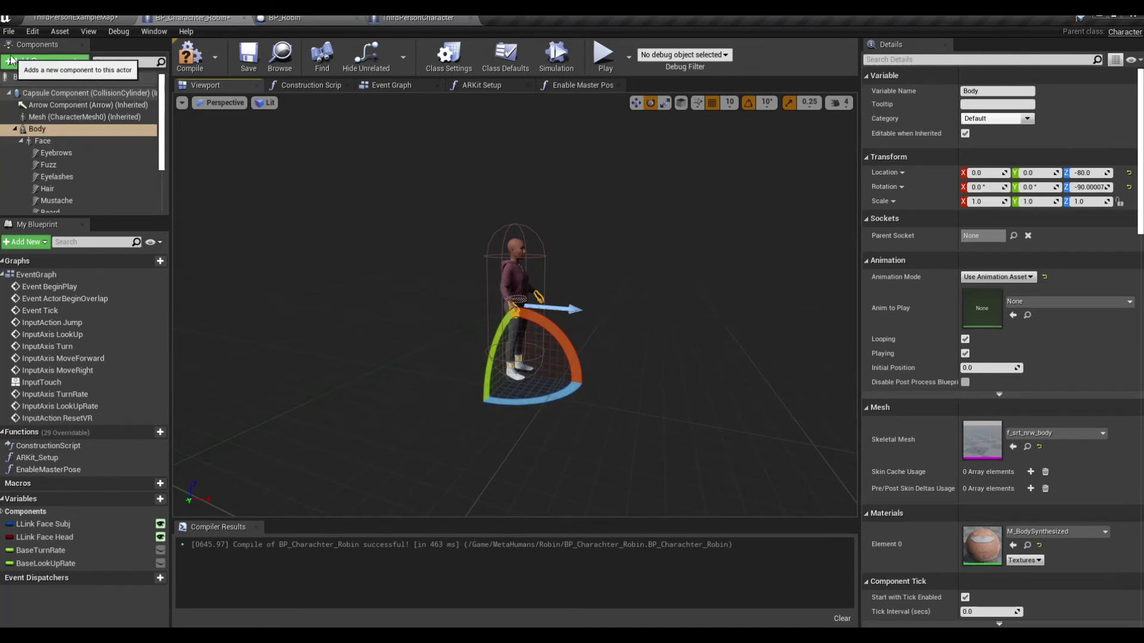
Add a Camera component to BP_Charachter_Robin under Body, keeping the default name
click(43, 62)
text(cam)
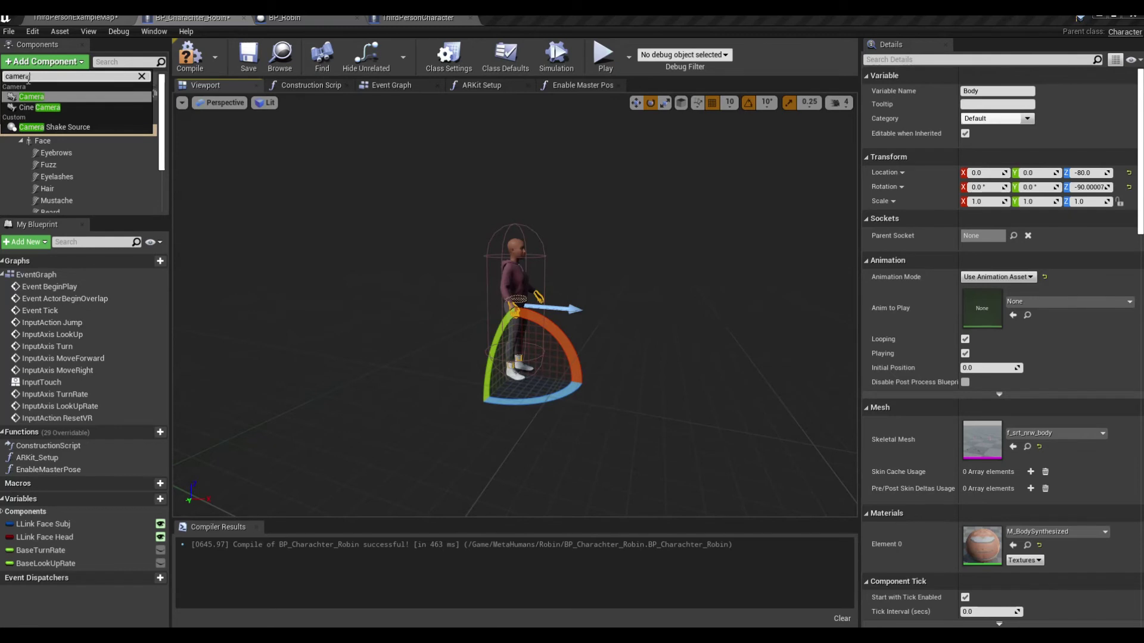
text(era)
click(31, 96)
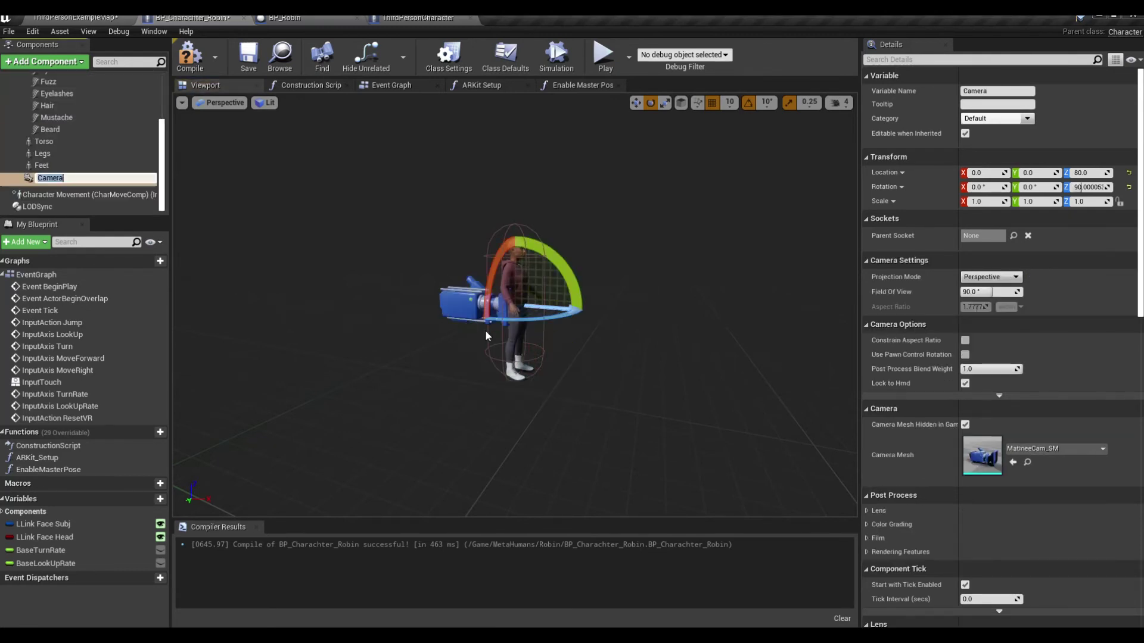
key(Return)
Move the camera behind and above the character to Y -160, Z 150, and compile the blueprint
key(w)
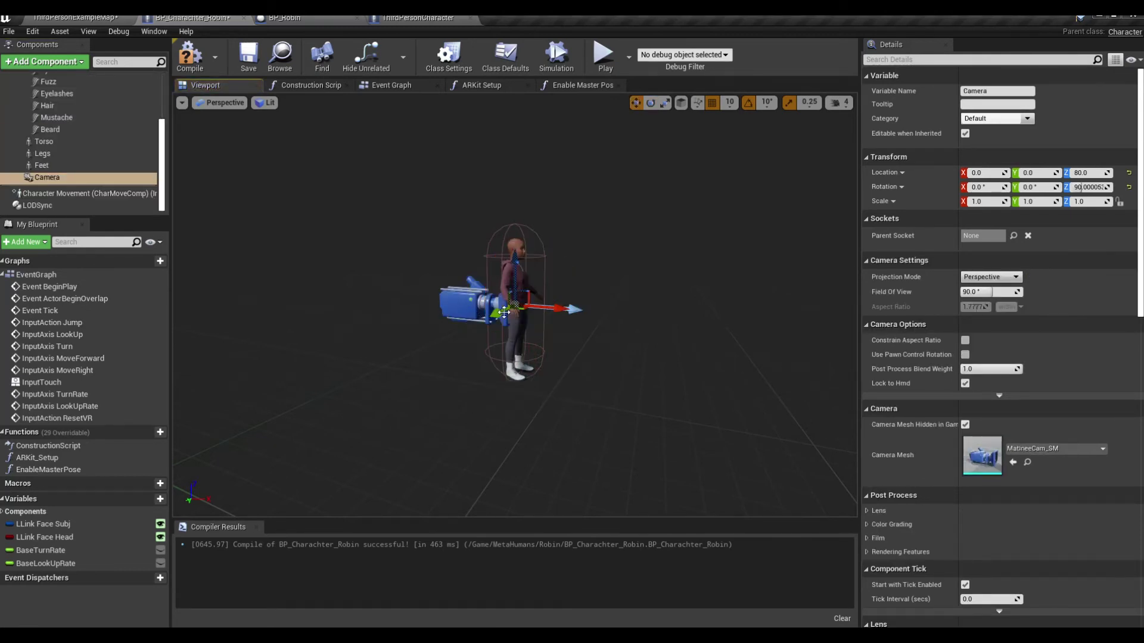
drag(541, 308, 427, 304)
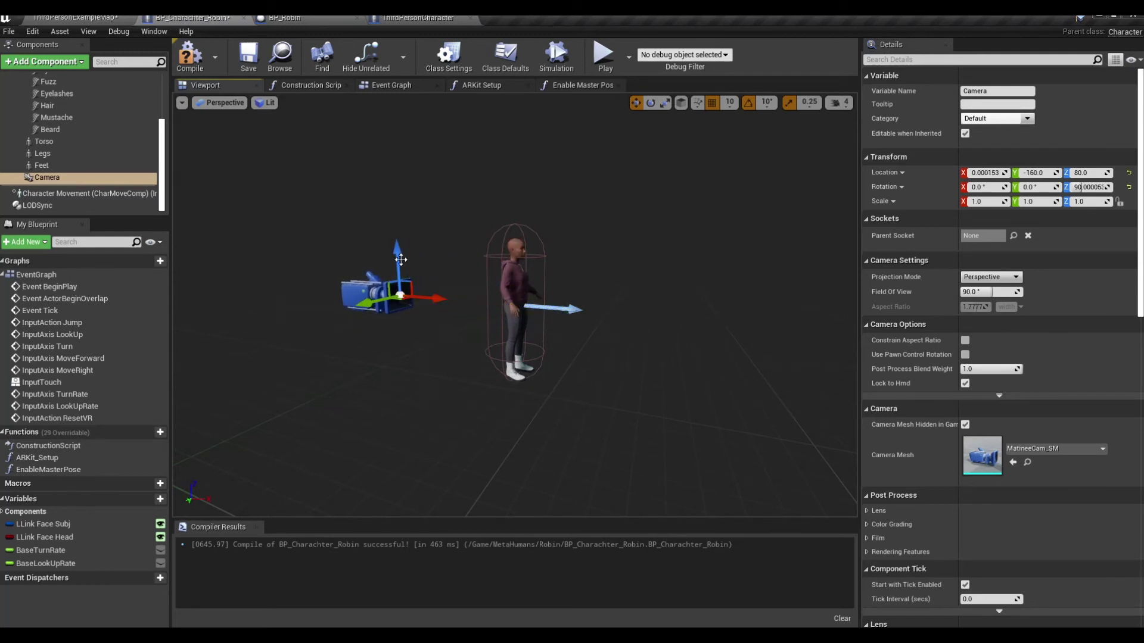
drag(396, 252, 385, 190)
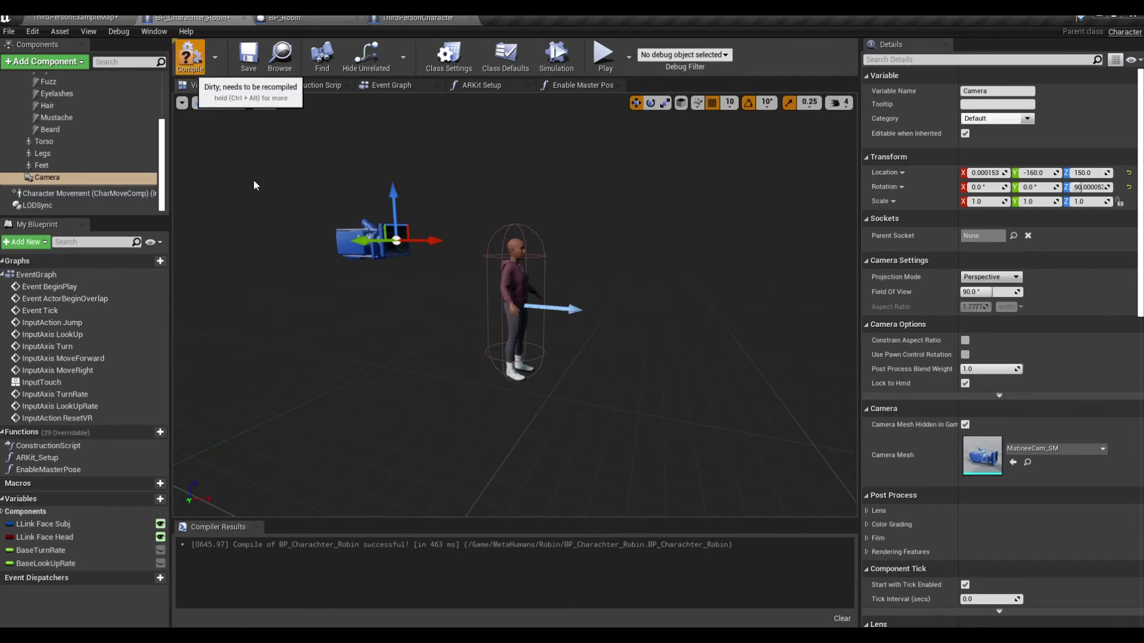
key(F7)
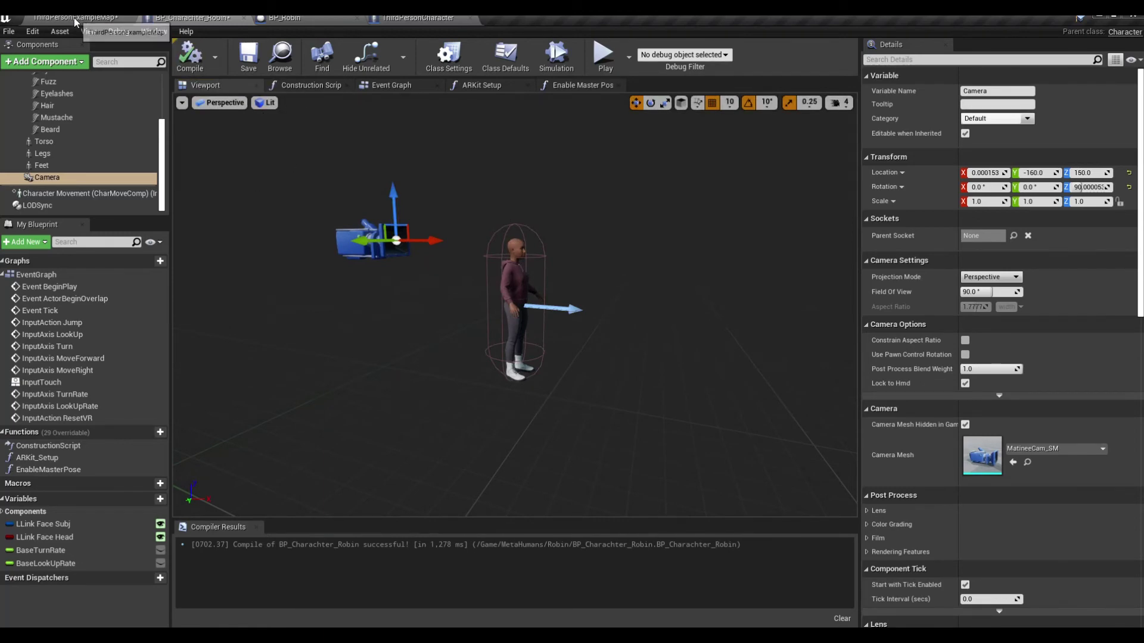
Start duplicating and retargeting ThirdPerson_AnimBP from Content/Mannequin/Animations in the level editor, with metahuman_base_skel as the target skeleton
click(74, 20)
right_drag(540, 280, 540, 280)
click(428, 508)
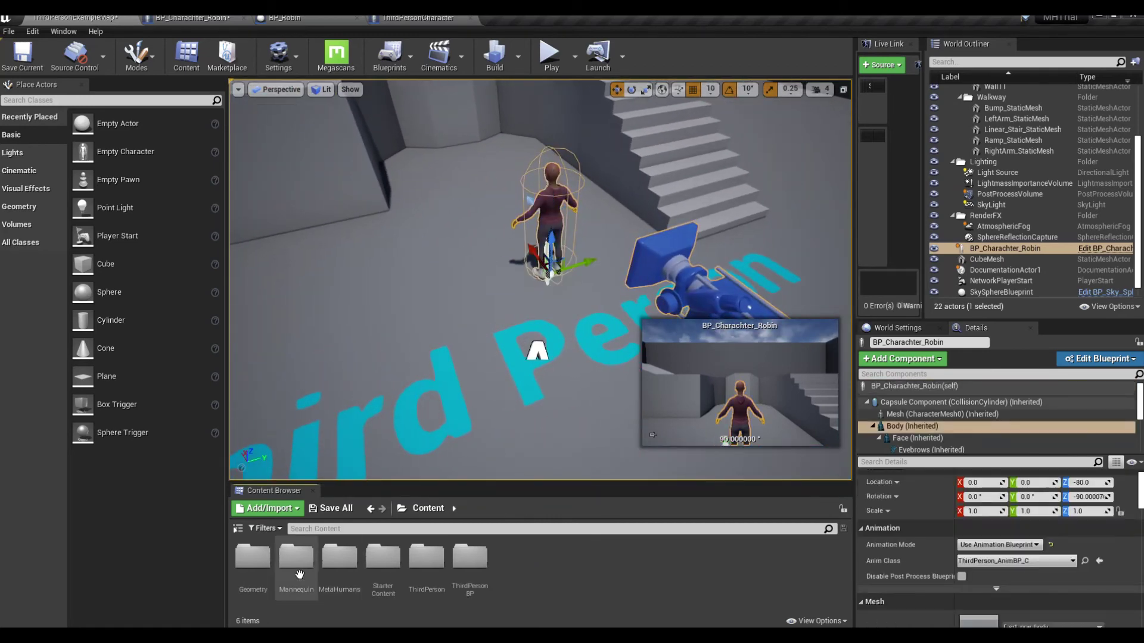
double_click(298, 565)
double_click(253, 557)
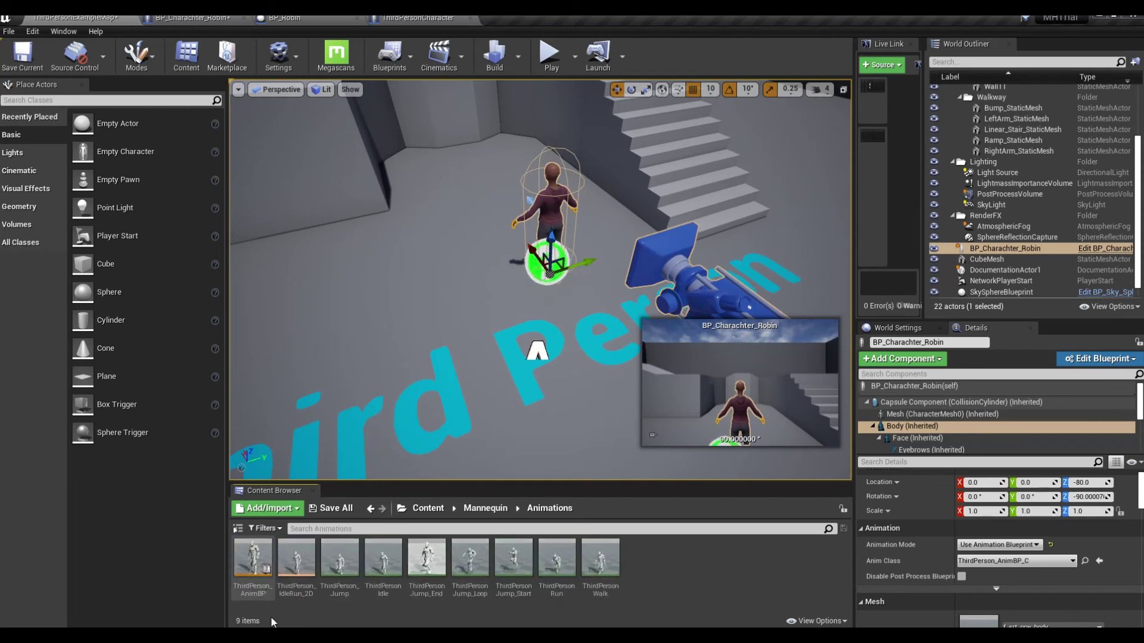
click(251, 560)
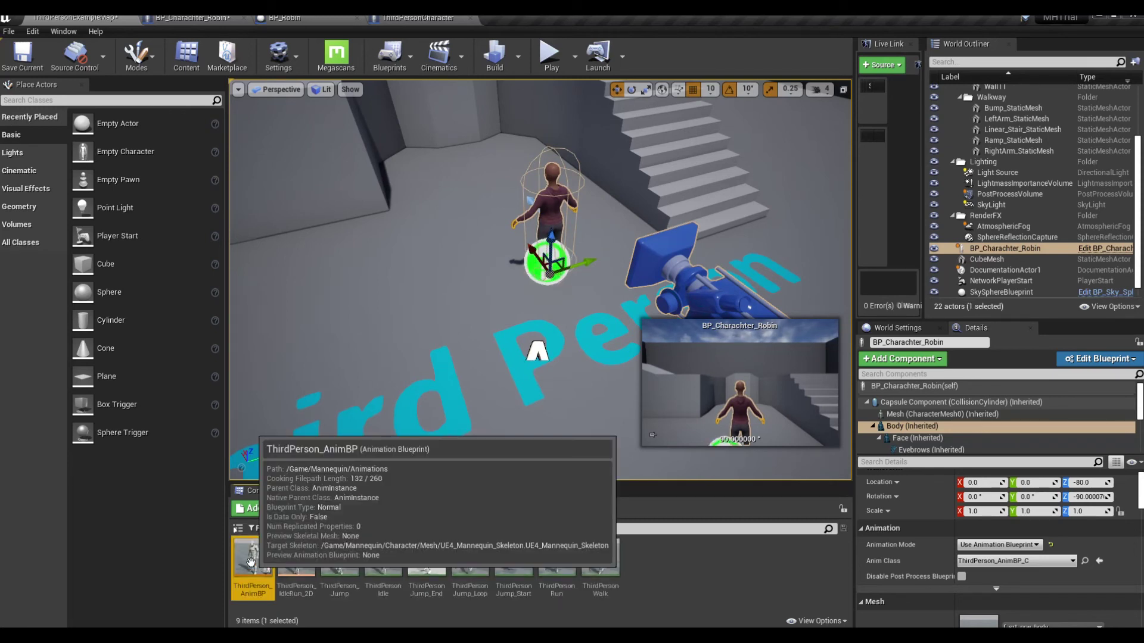
right_click(251, 562)
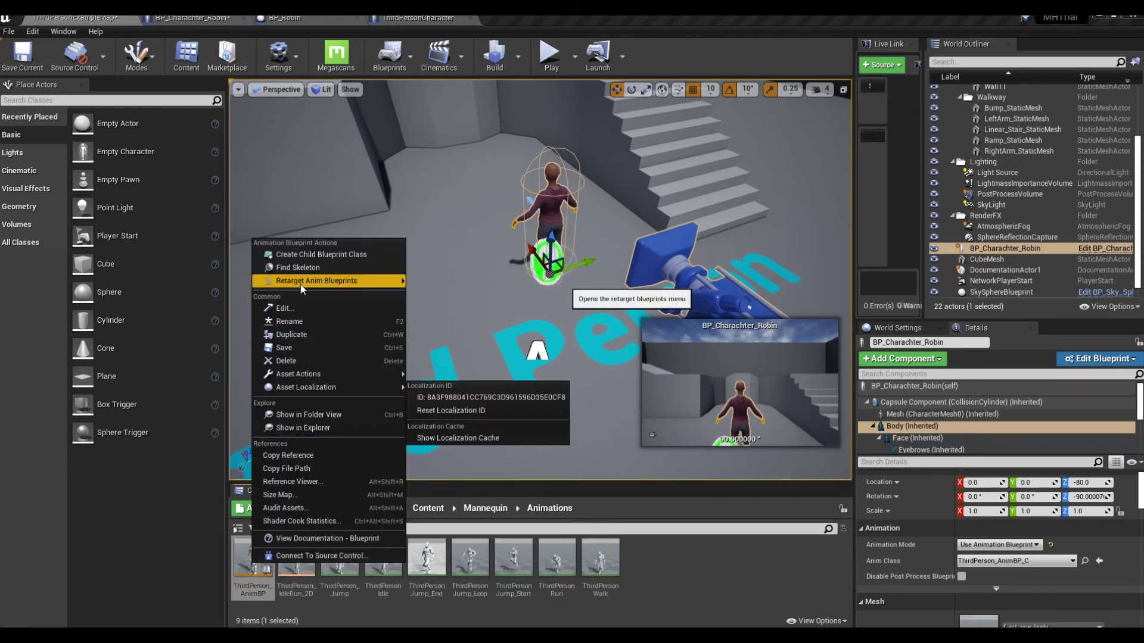
mouse_move(302, 288)
click(453, 281)
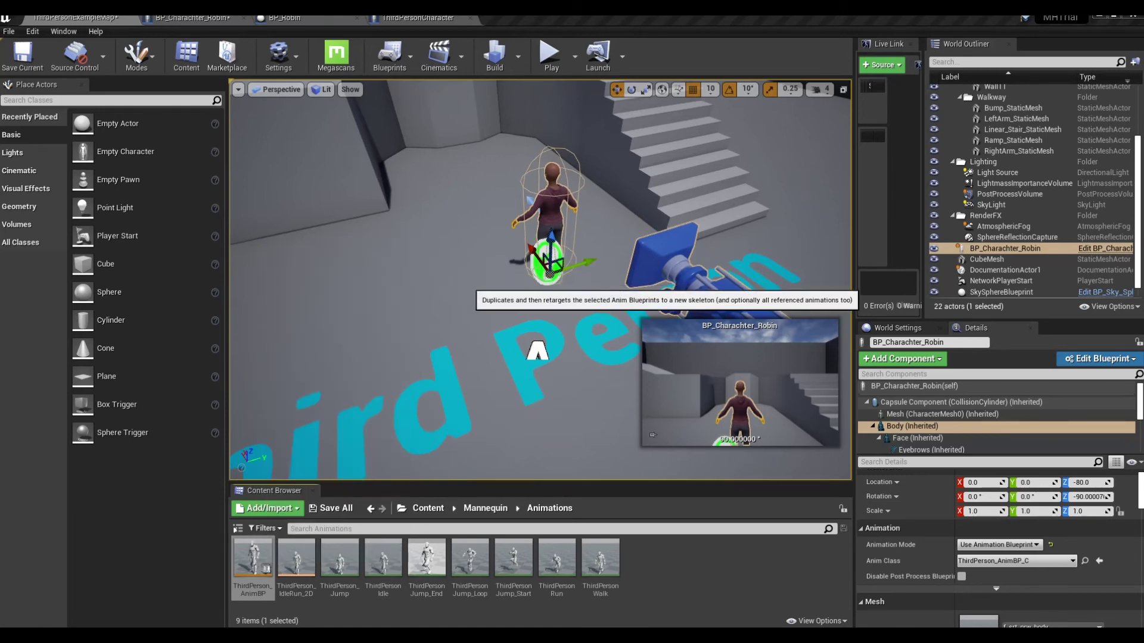
click(294, 240)
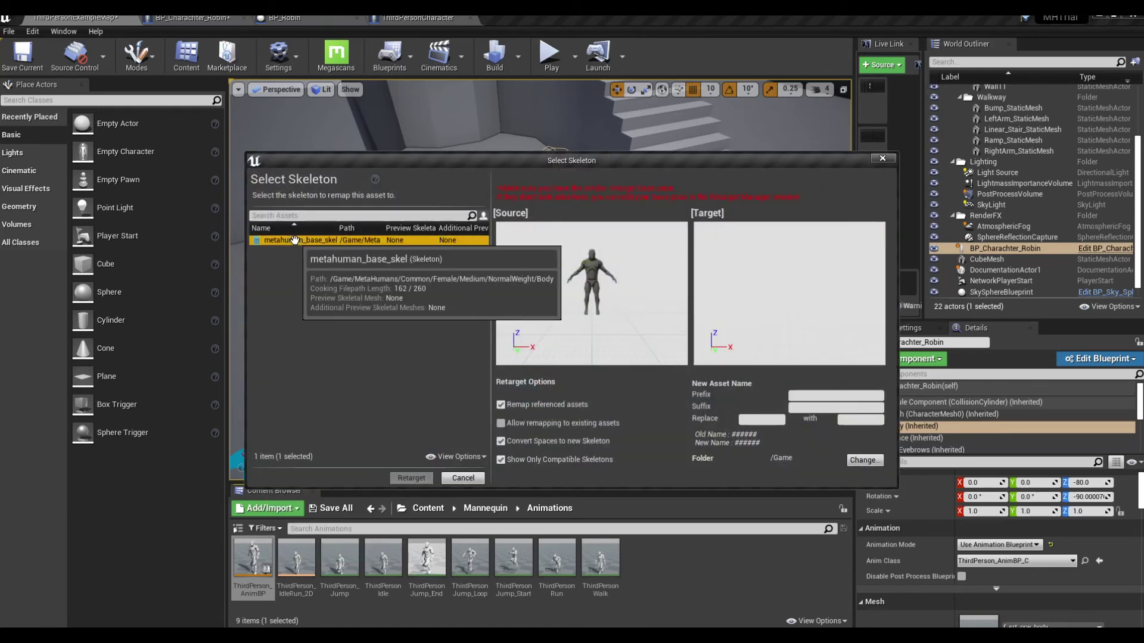
Set the output folder to MetaHumans/Robin and retarget the animation blueprint with its referenced assets
click(861, 461)
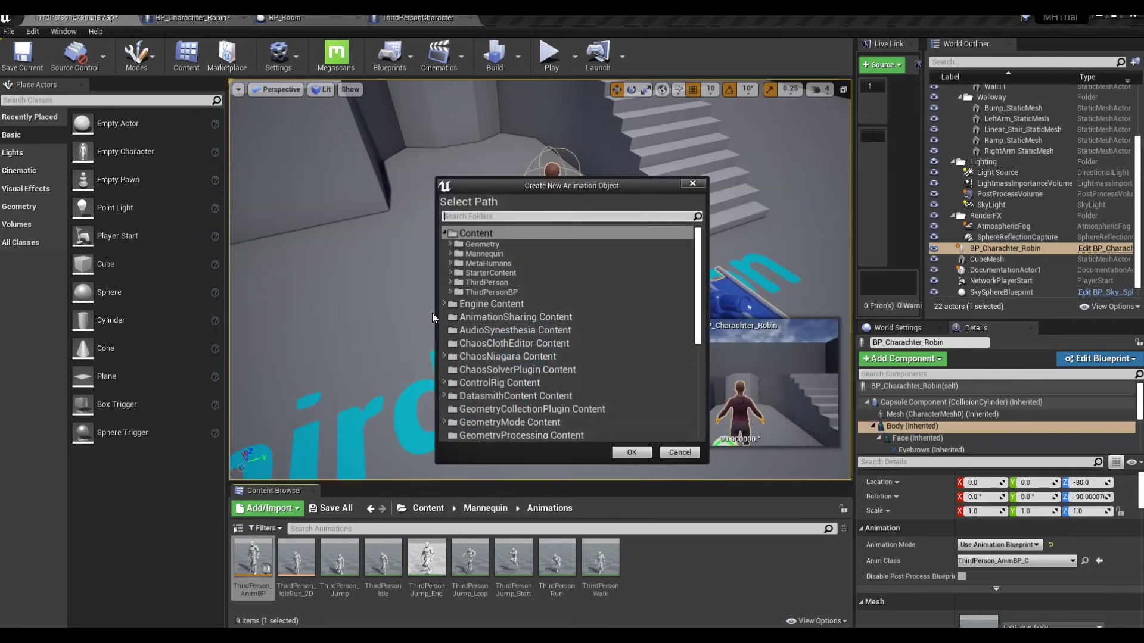
click(450, 263)
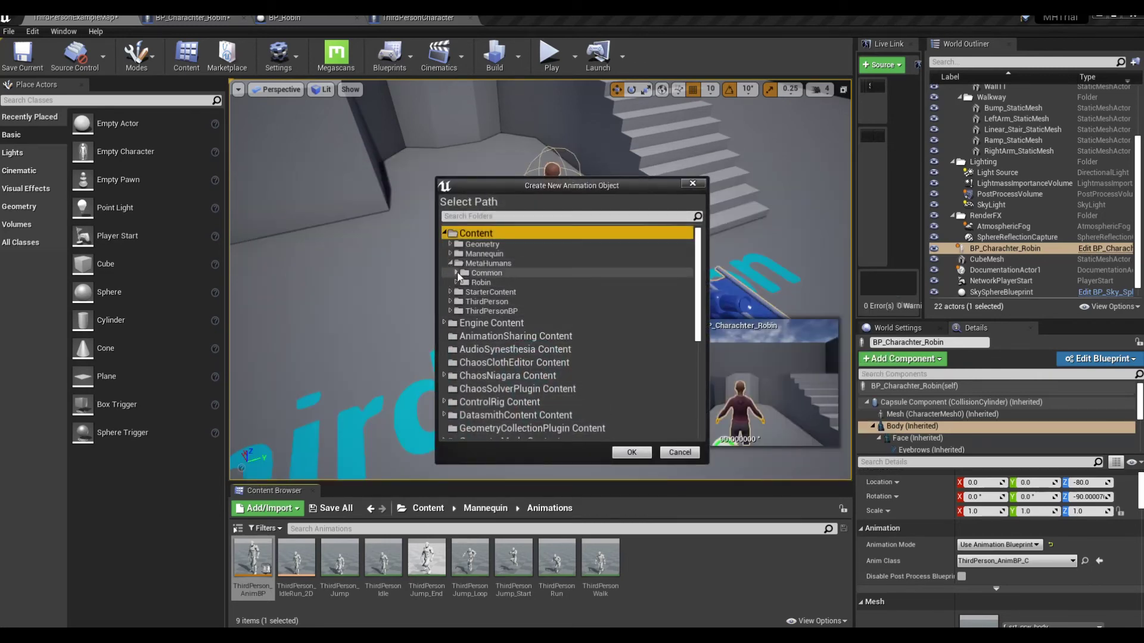
click(477, 282)
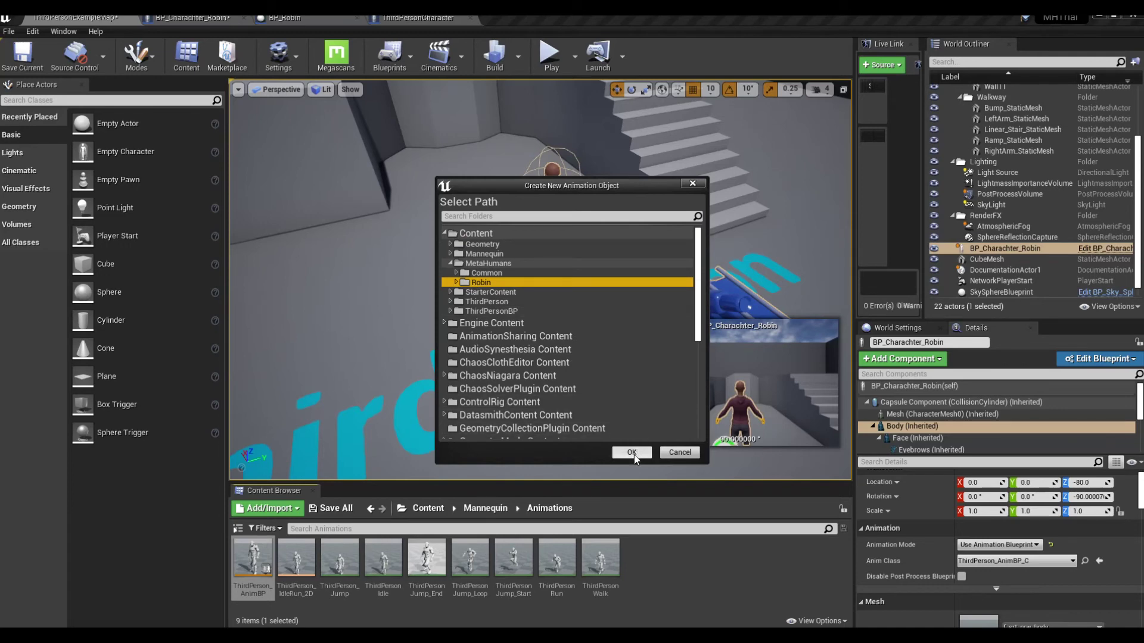
click(631, 452)
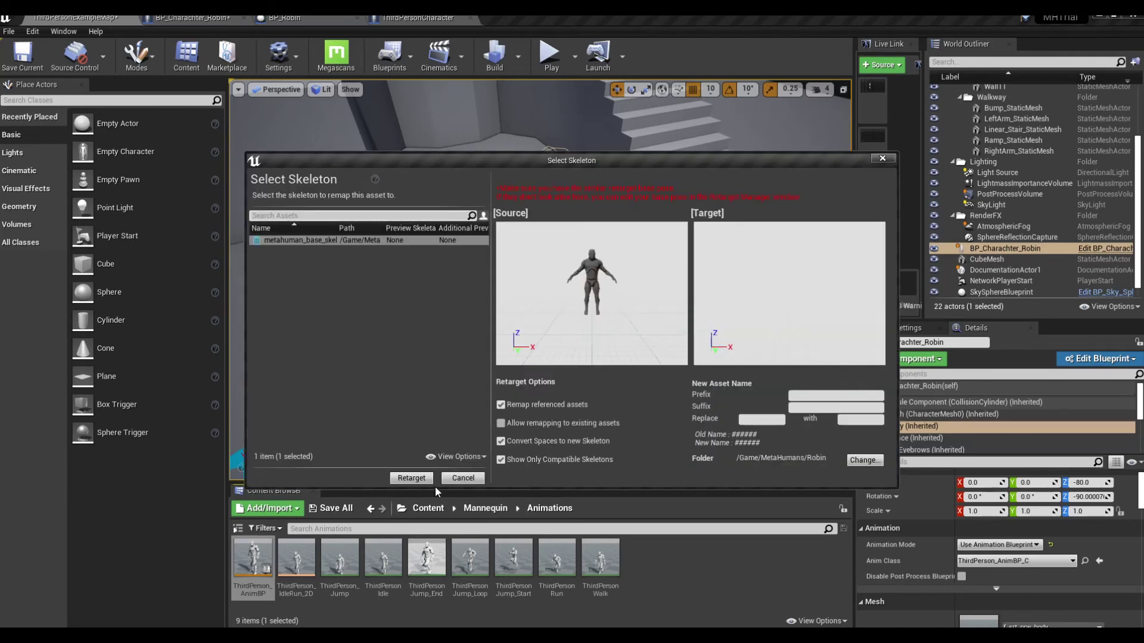
click(411, 477)
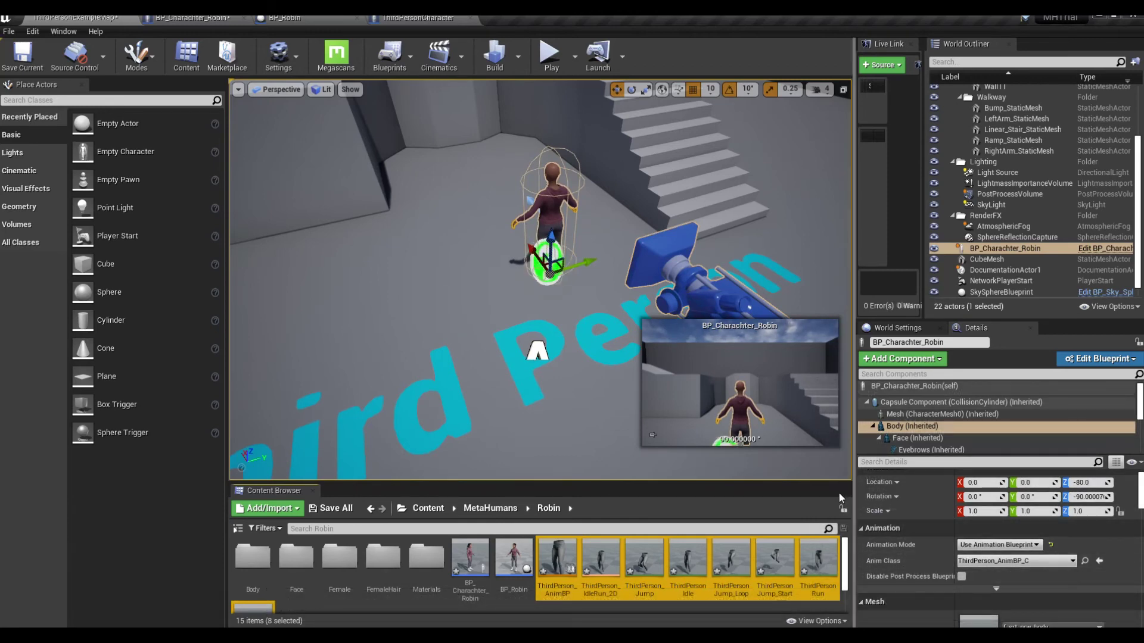
Set the placed character's Body to Use Animation Blueprint with the retargeted ThirdPerson_AnimBP as its Anim Class
click(907, 421)
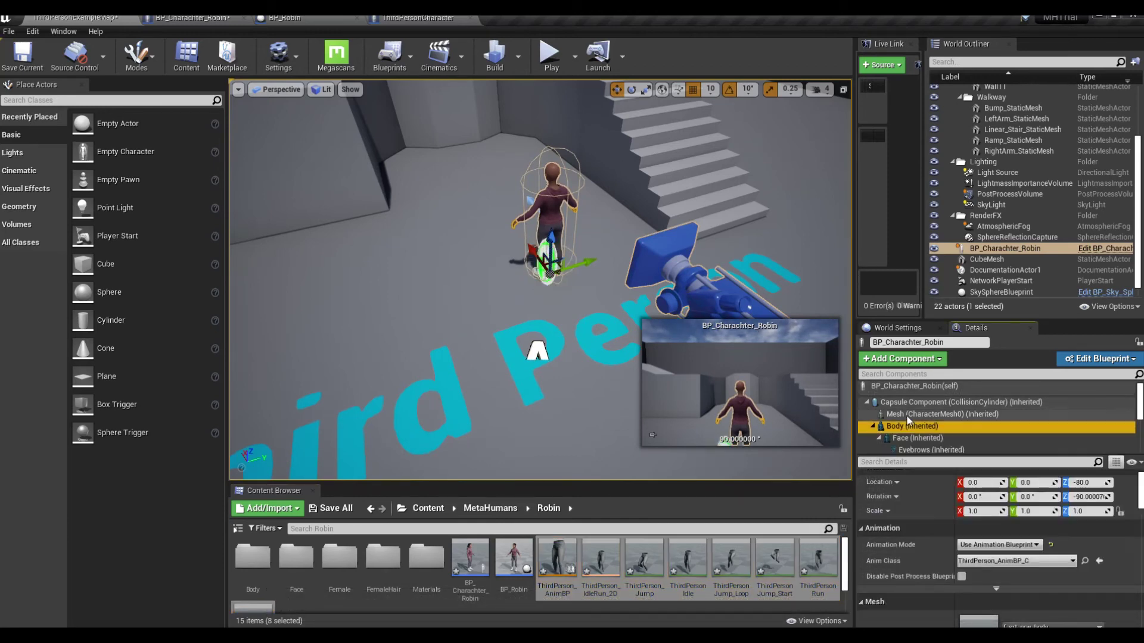
click(1022, 545)
click(1021, 563)
click(1007, 544)
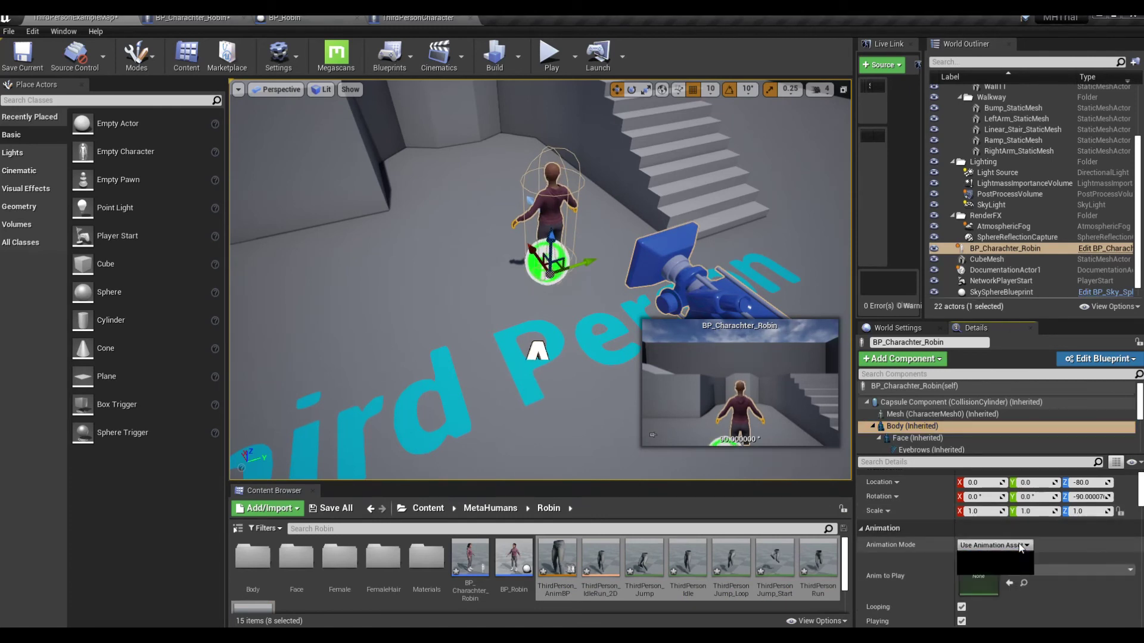
click(1014, 555)
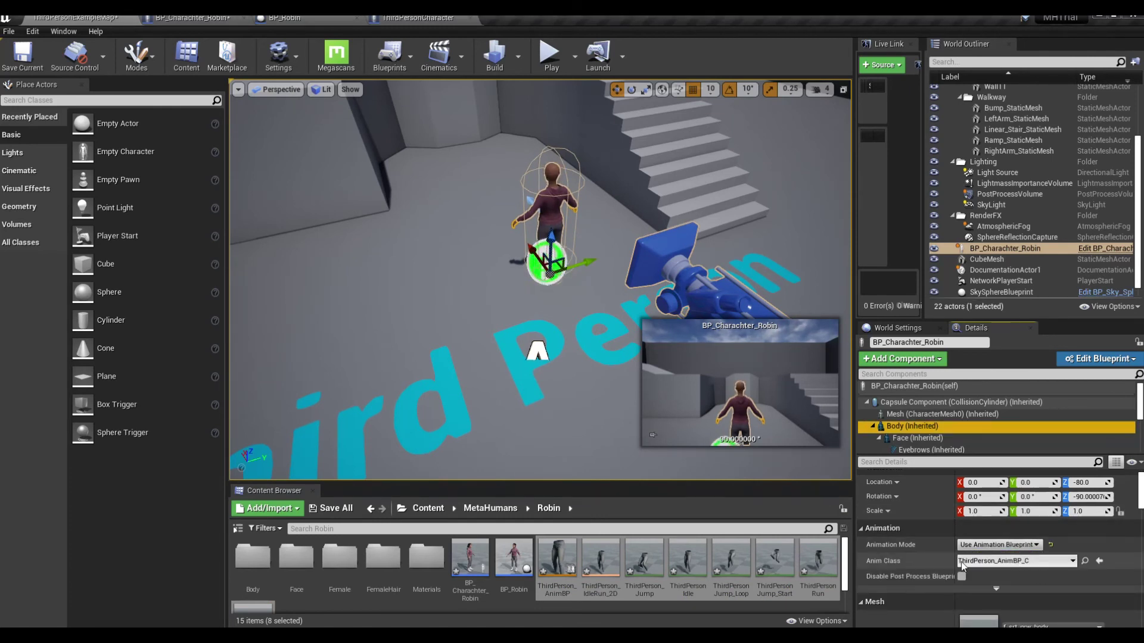
click(1073, 560)
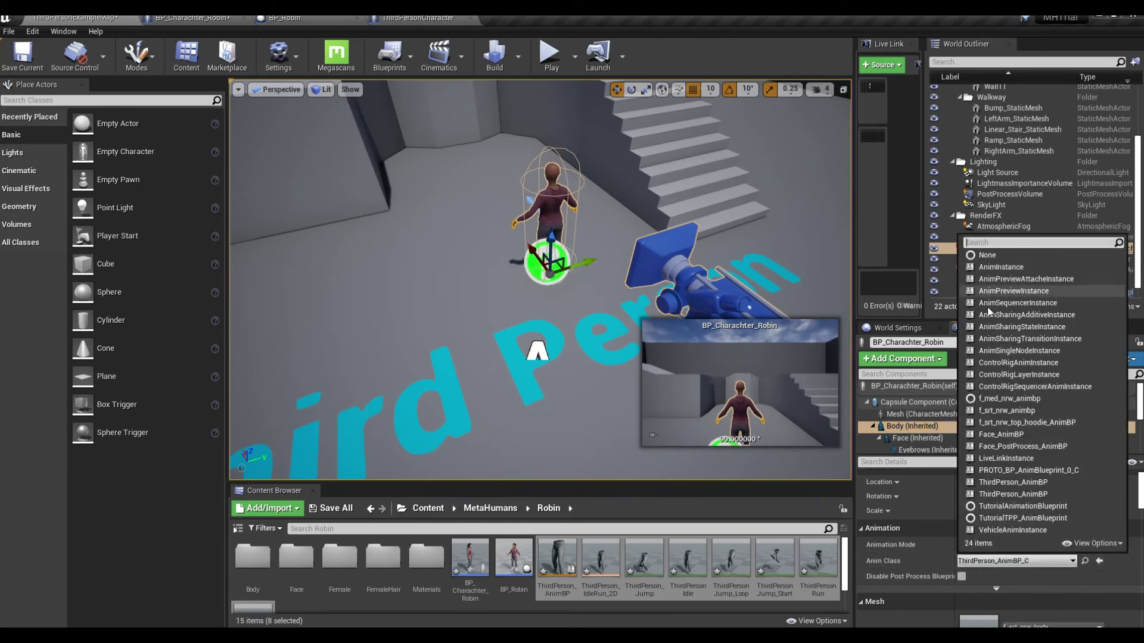
click(998, 494)
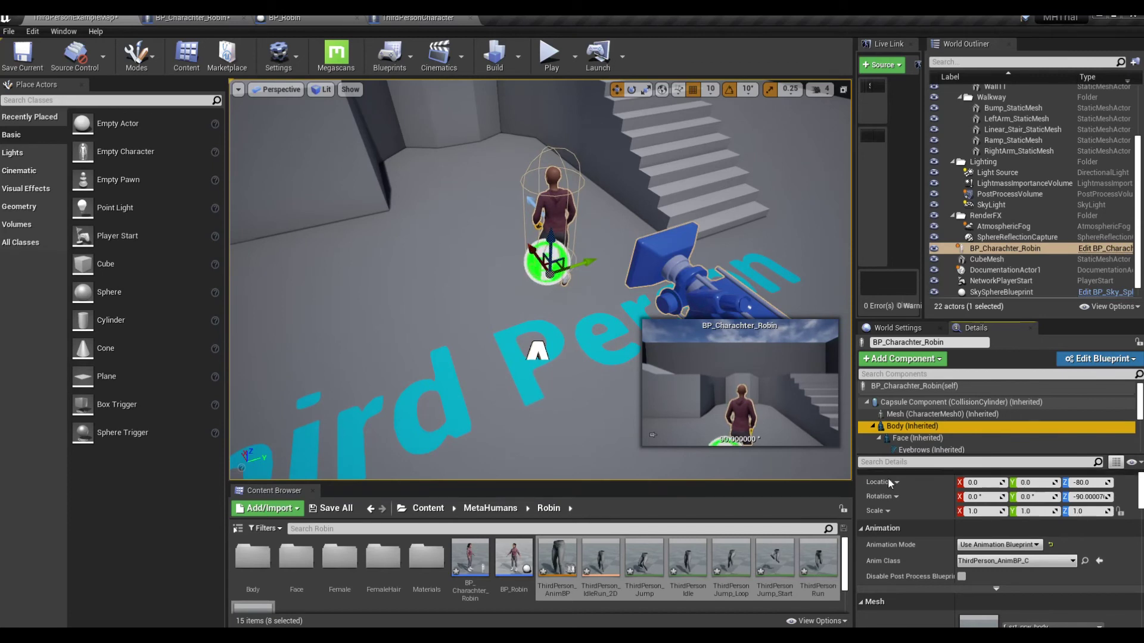
Set Auto Possess Player to Player 0 on the placed BP_Charachter_Robin actor
click(902, 386)
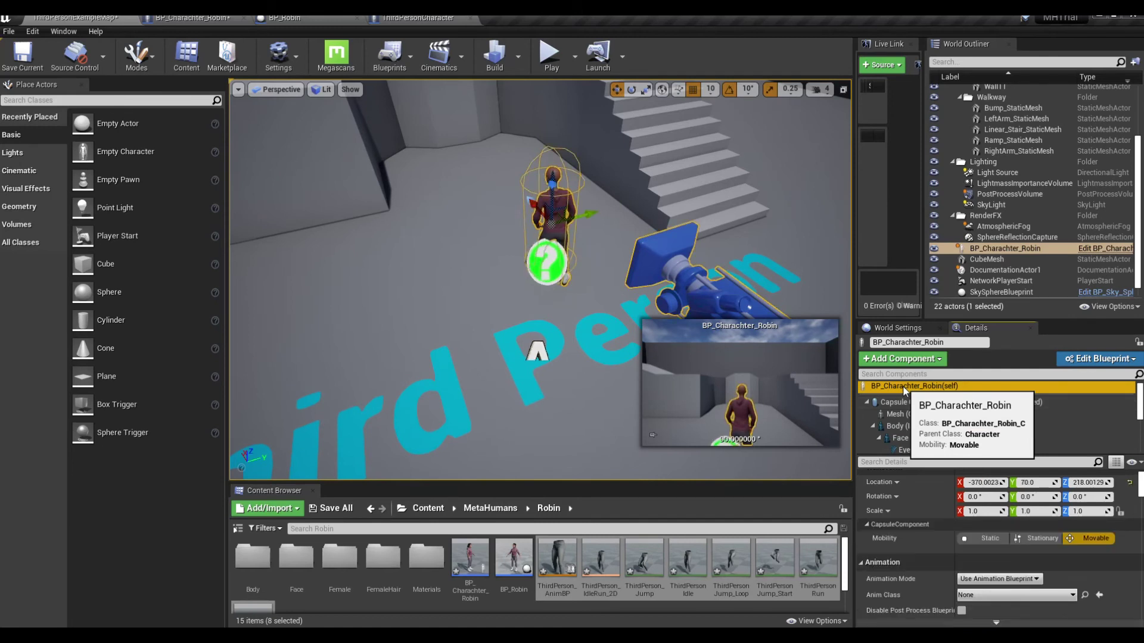
scroll(980, 533, down, 8)
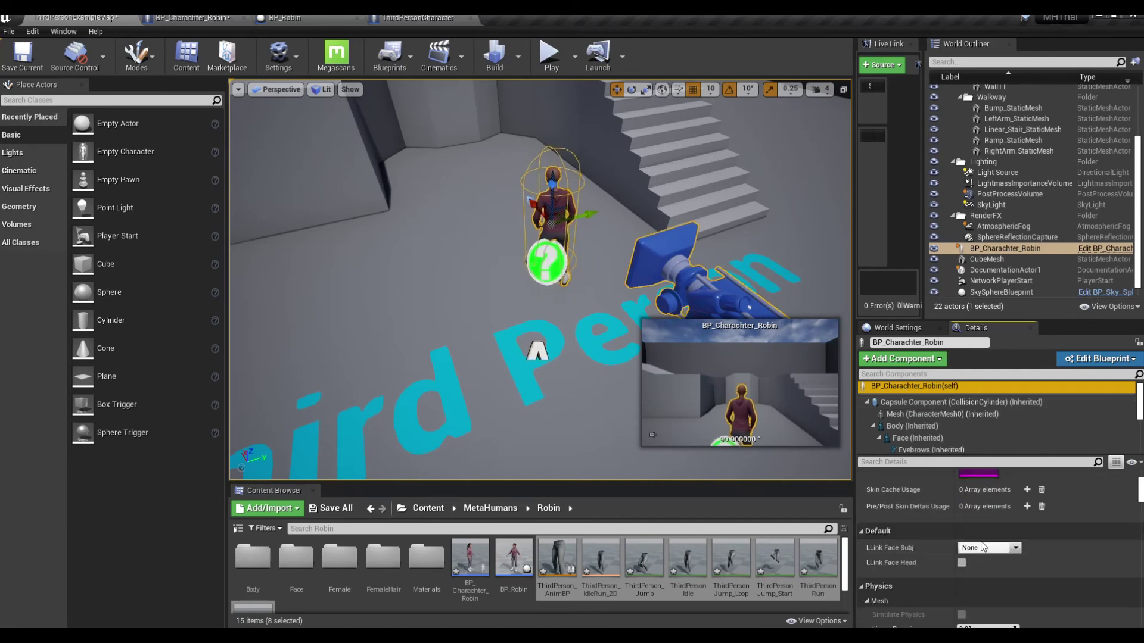
scroll(981, 541, down, 10)
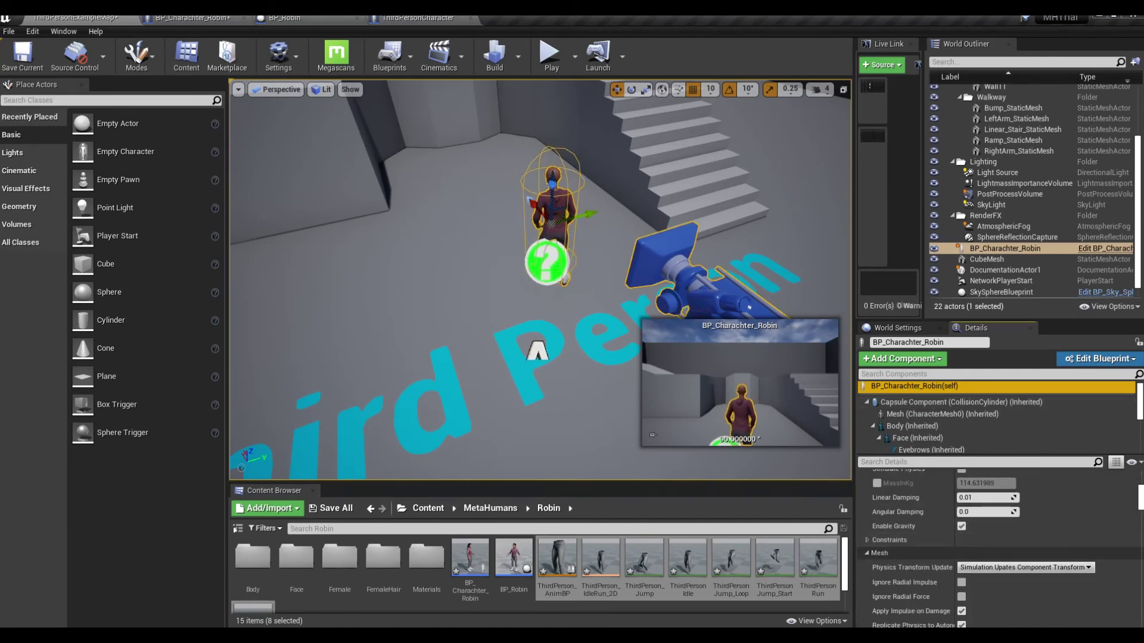
scroll(989, 548, down, 10)
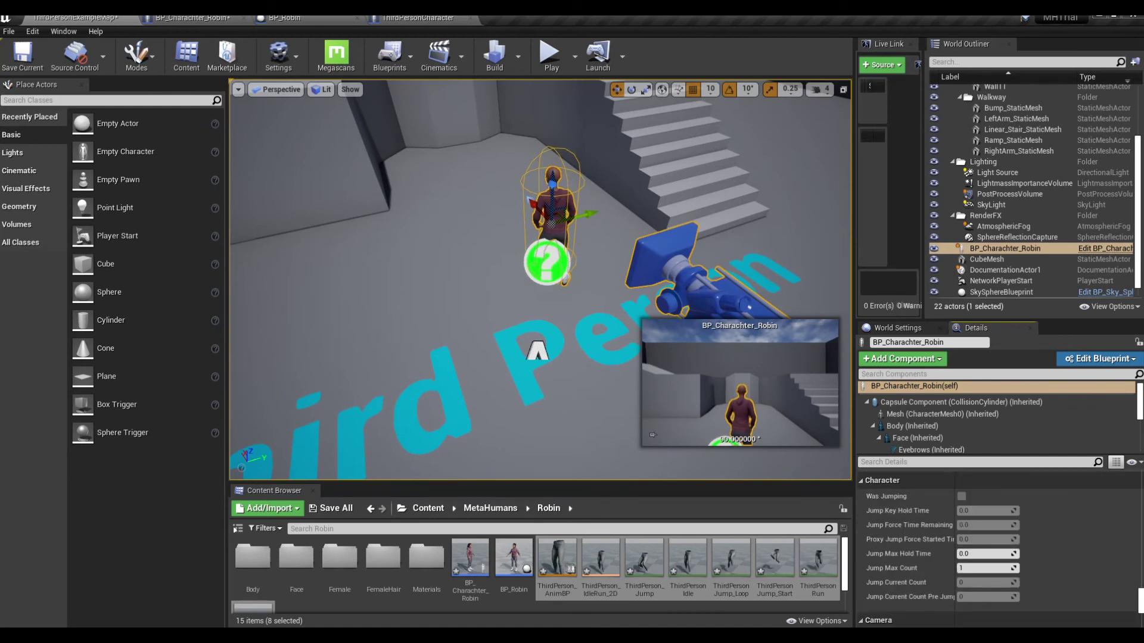
scroll(1001, 548, down, 3)
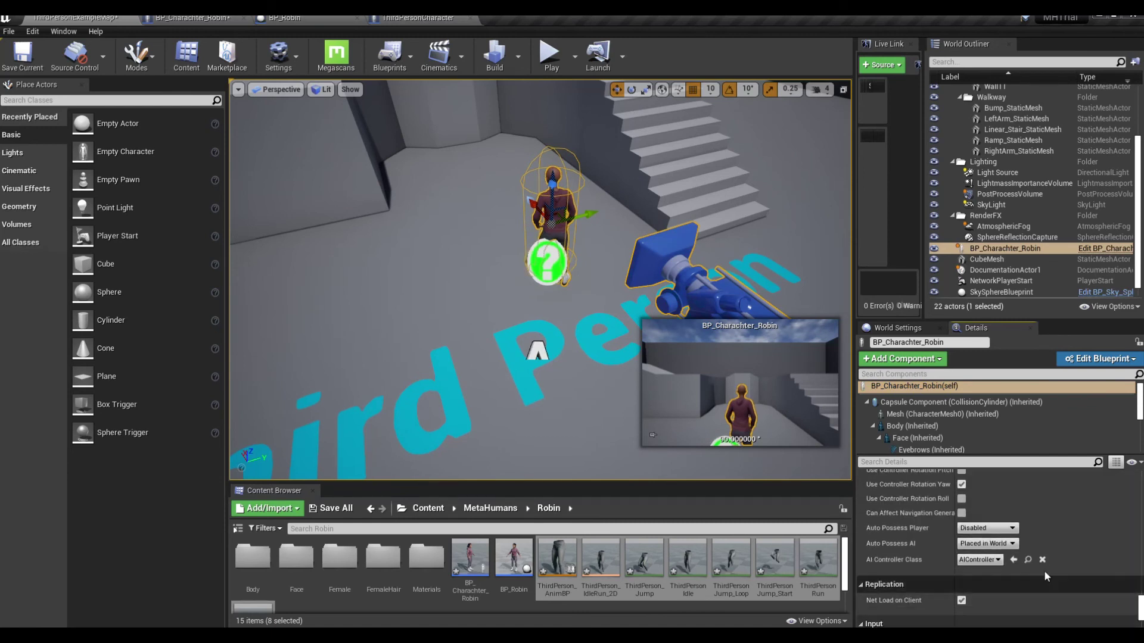
click(986, 528)
click(983, 546)
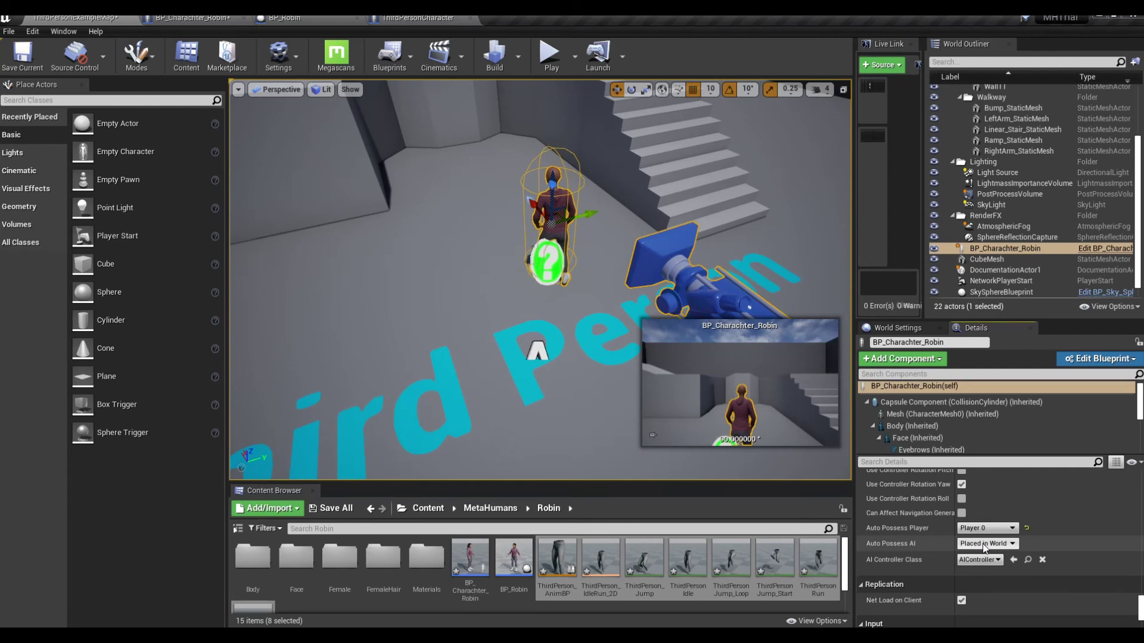
Set the character actor's Auto Receive Input to Player 0 and save the current level
scroll(1013, 572, down, 10)
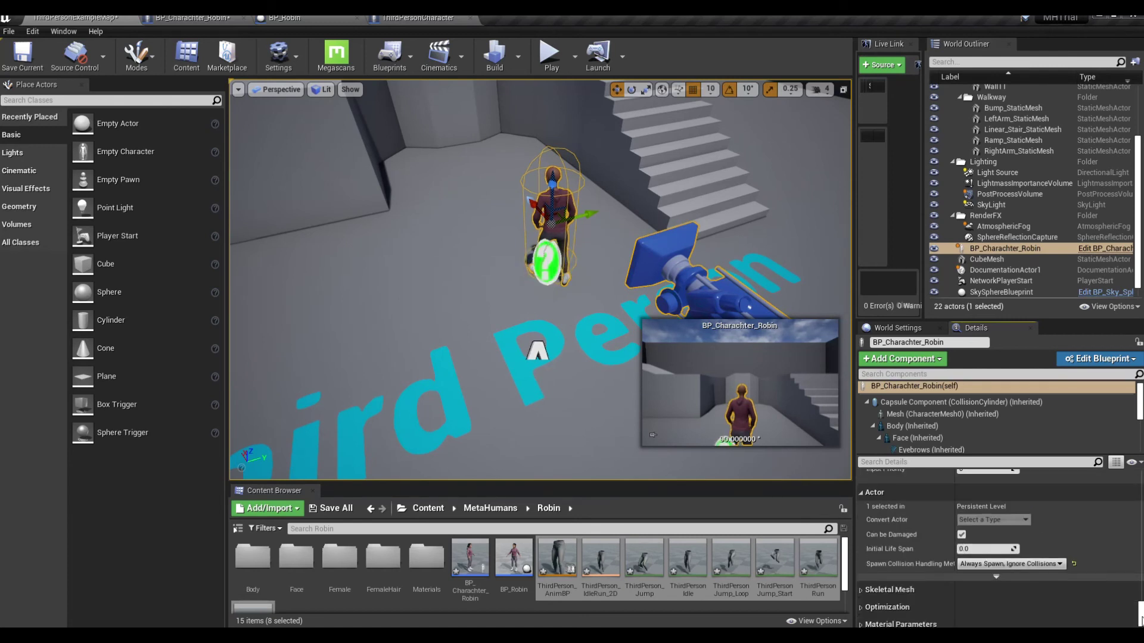
scroll(1013, 560, up, 8)
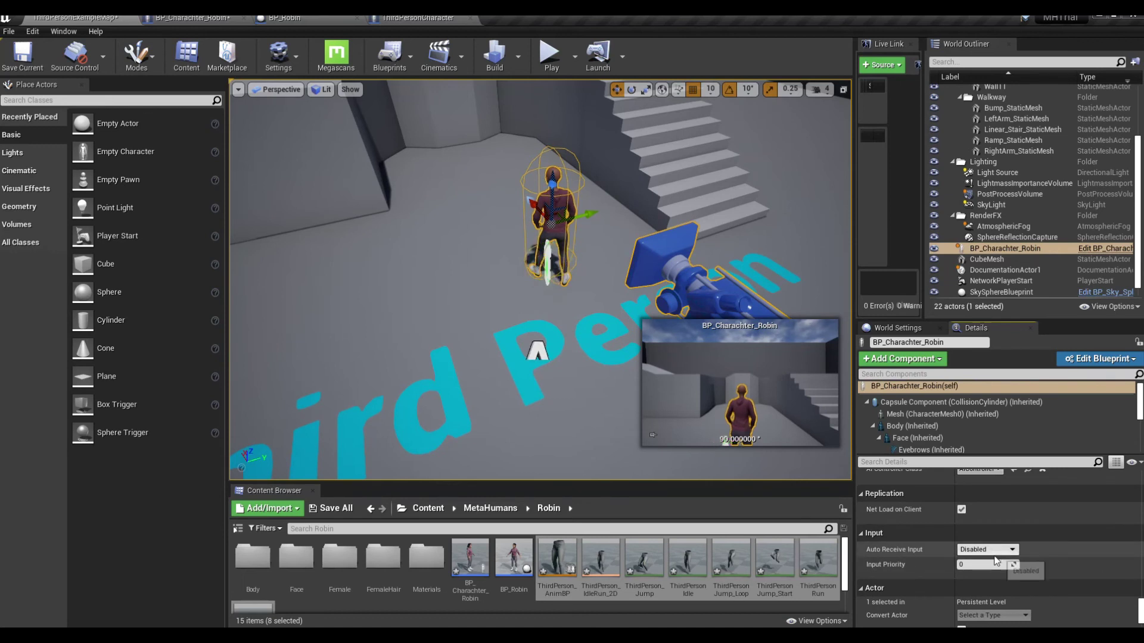
click(988, 549)
click(983, 567)
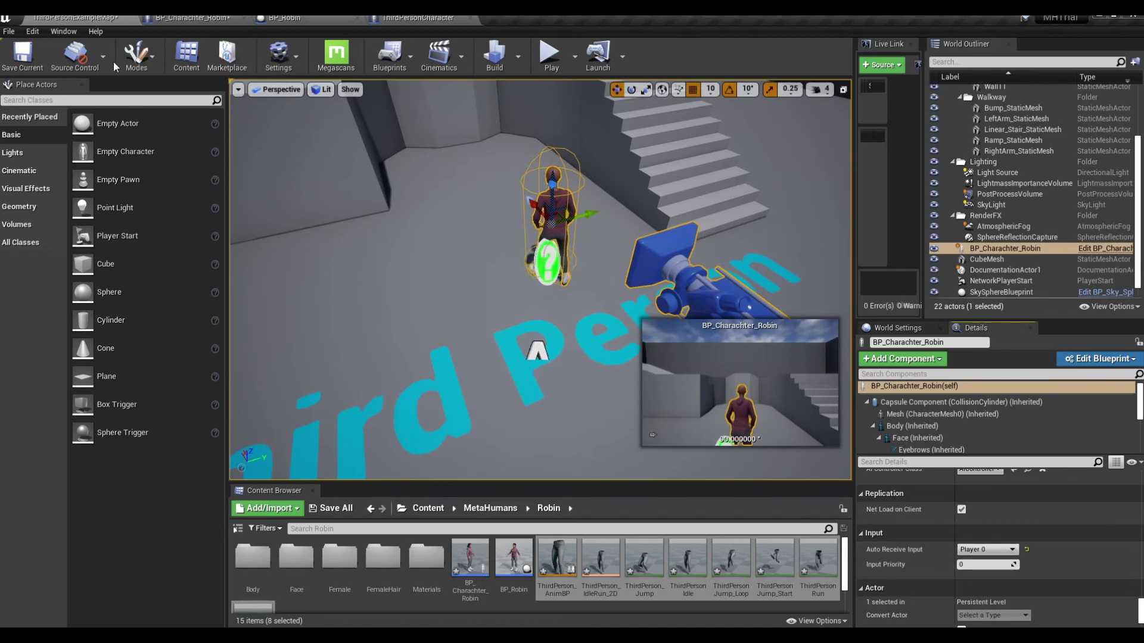
click(22, 55)
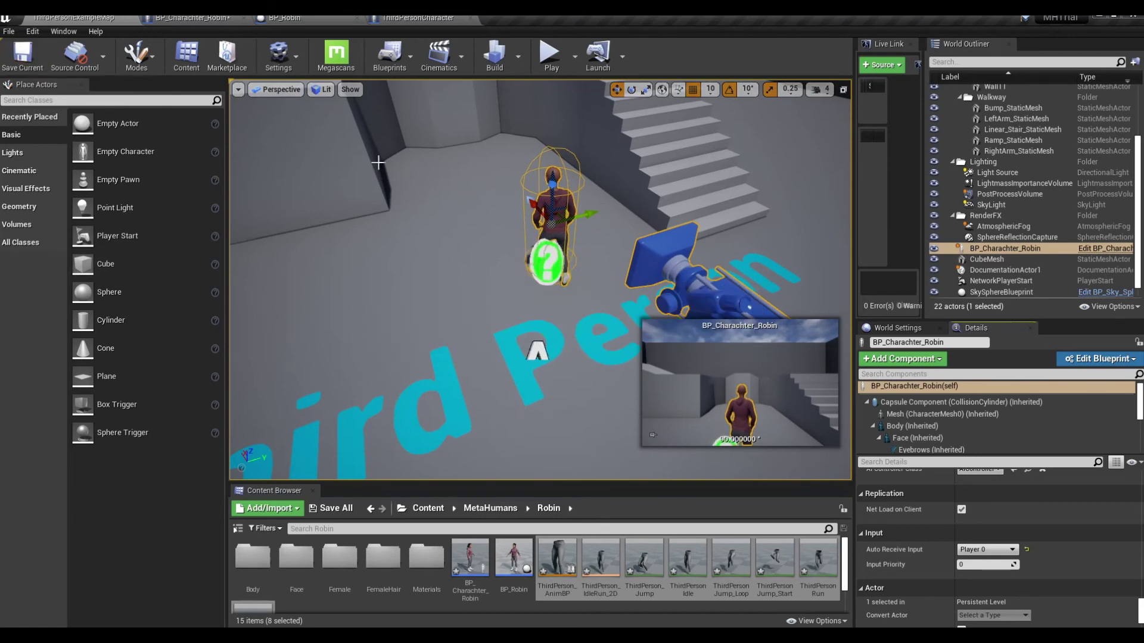
Play the level and run the character forward to test its controls, animations and follow camera, then release the mouse cursor
click(547, 55)
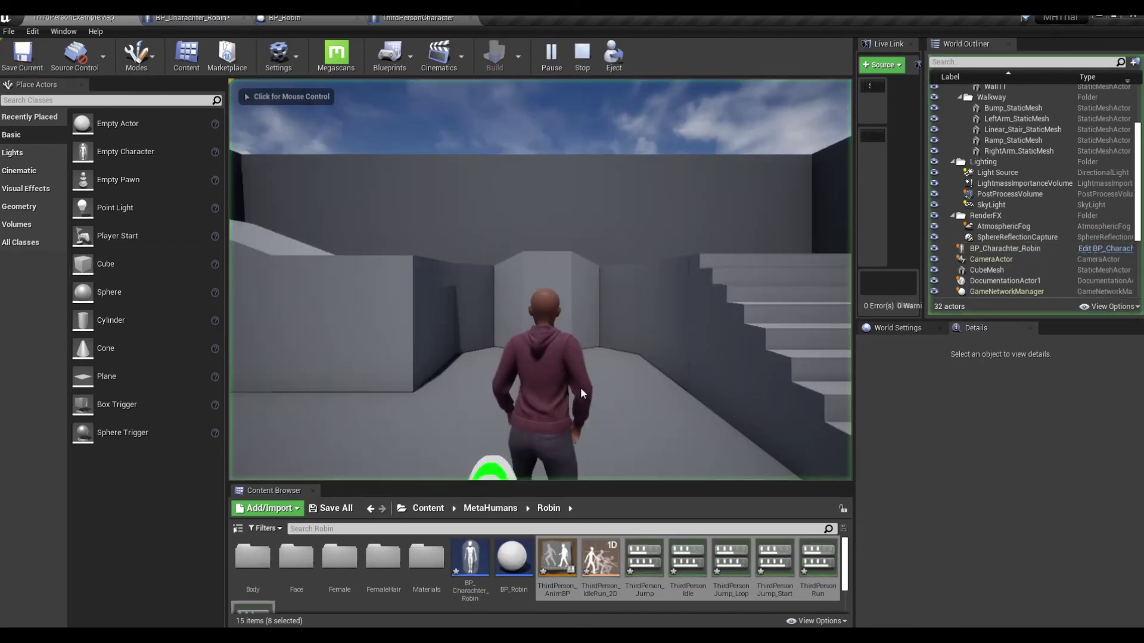
click(622, 432)
key(w)
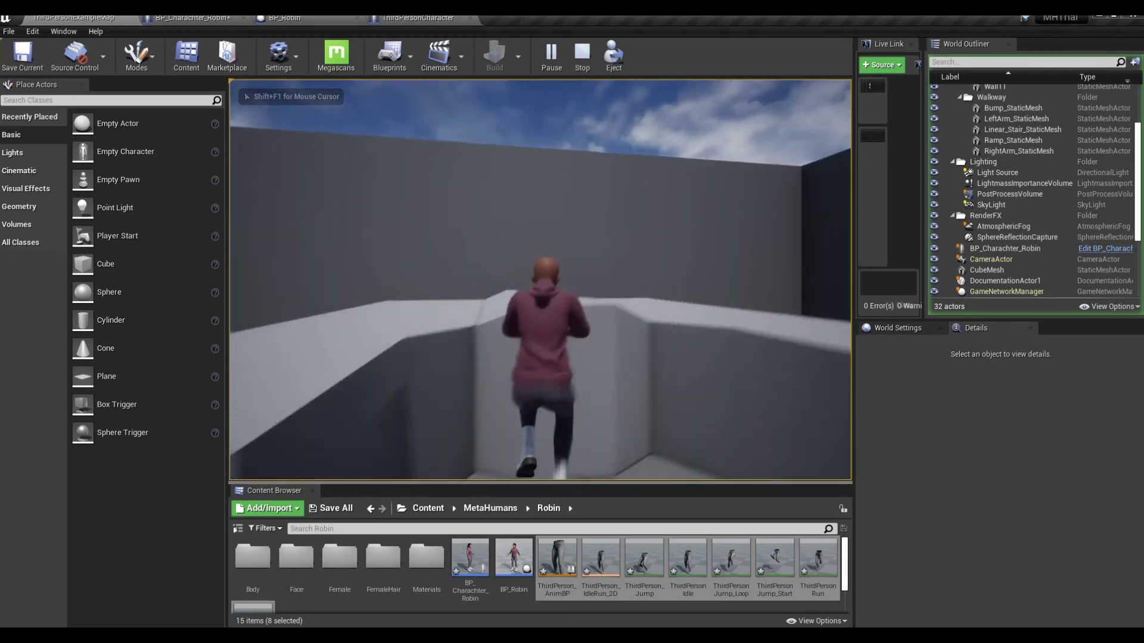
key(w)
mouse_move(540, 280)
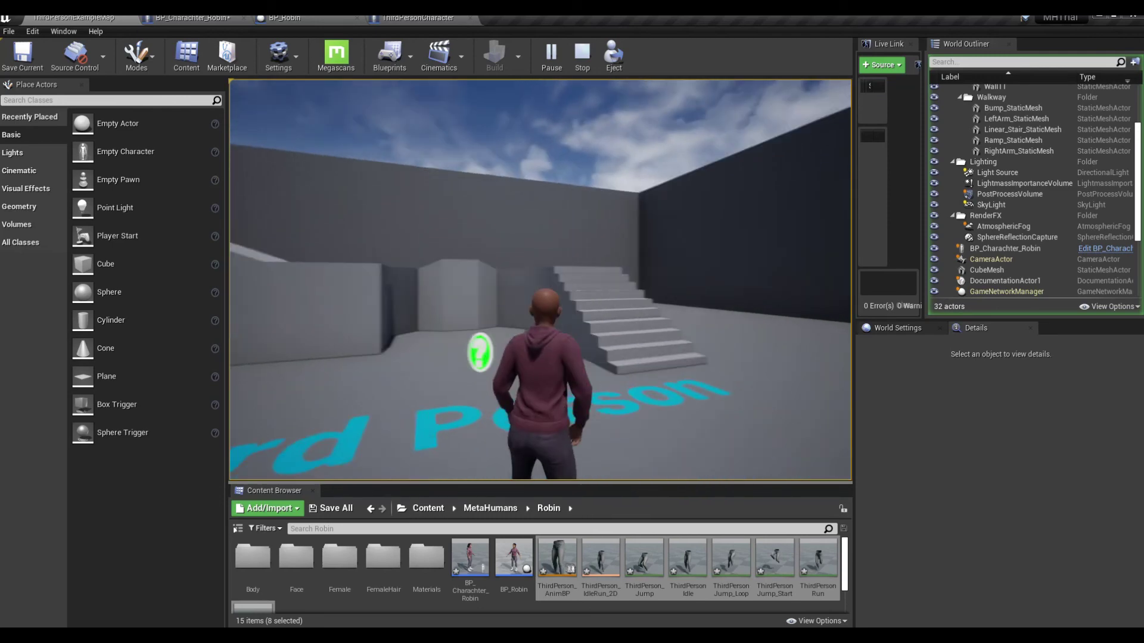
key(shift+F1)
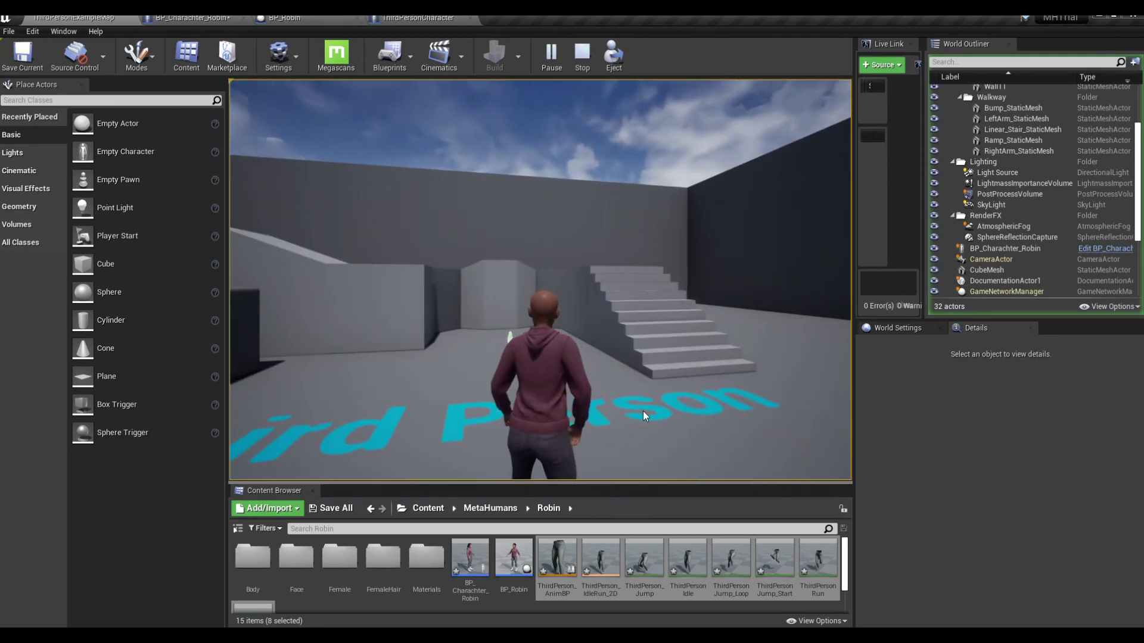
Move the Camera in BP_Charachter_Robin farther behind the character to about X 40, Y -320, and return to the level editor
click(203, 19)
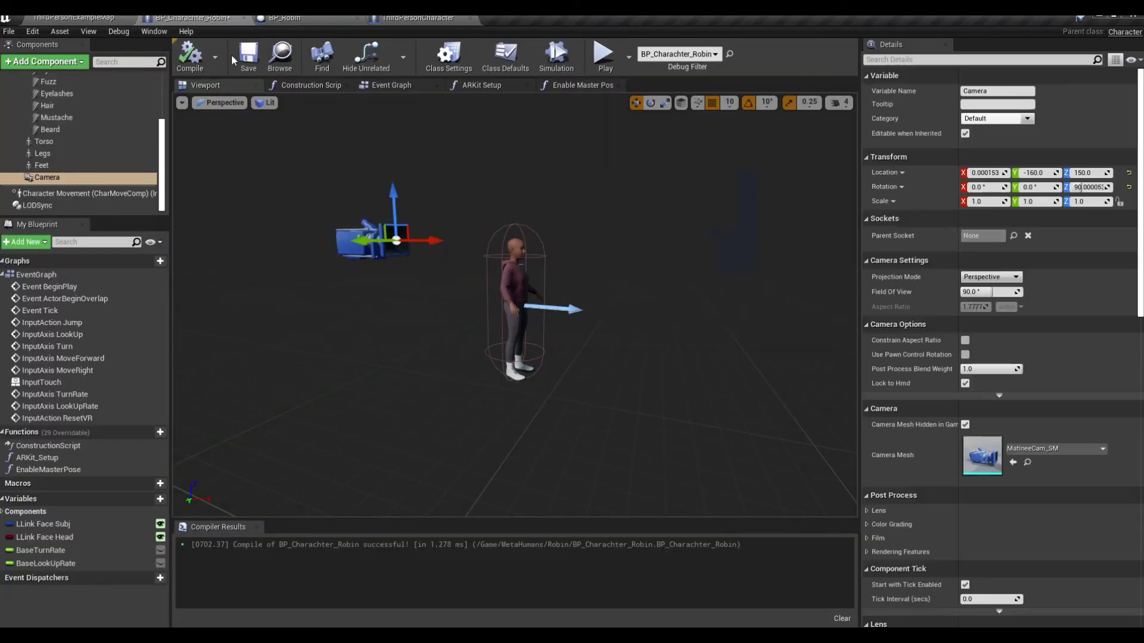
drag(411, 240, 291, 240)
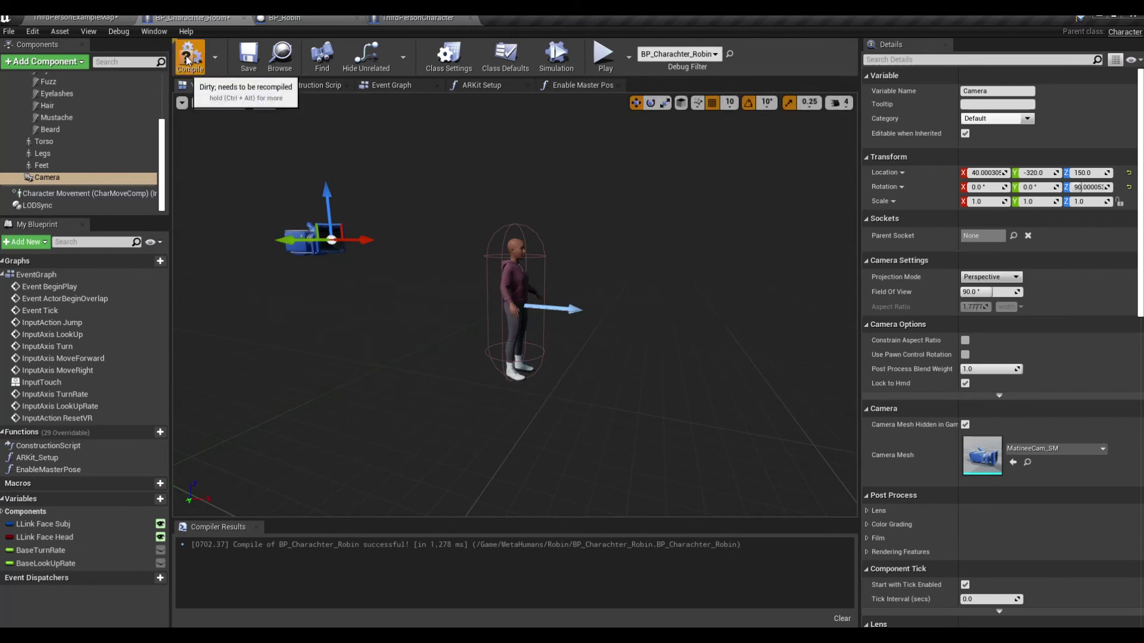
click(74, 17)
Play the level again and run the character around the map to check the more distant camera view
click(551, 56)
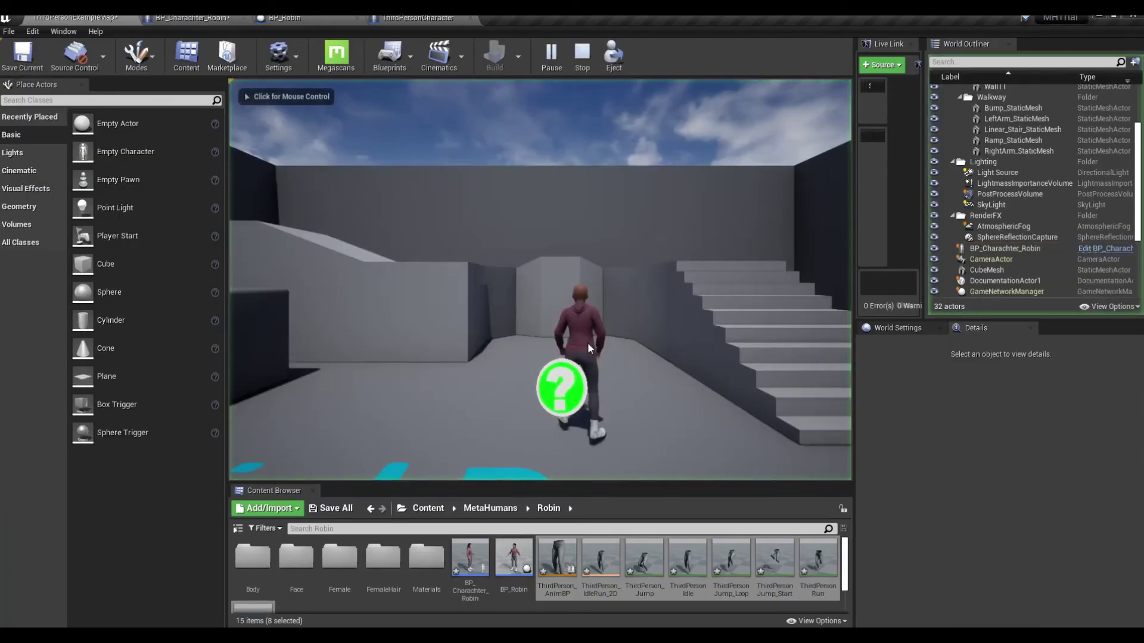
key(w)
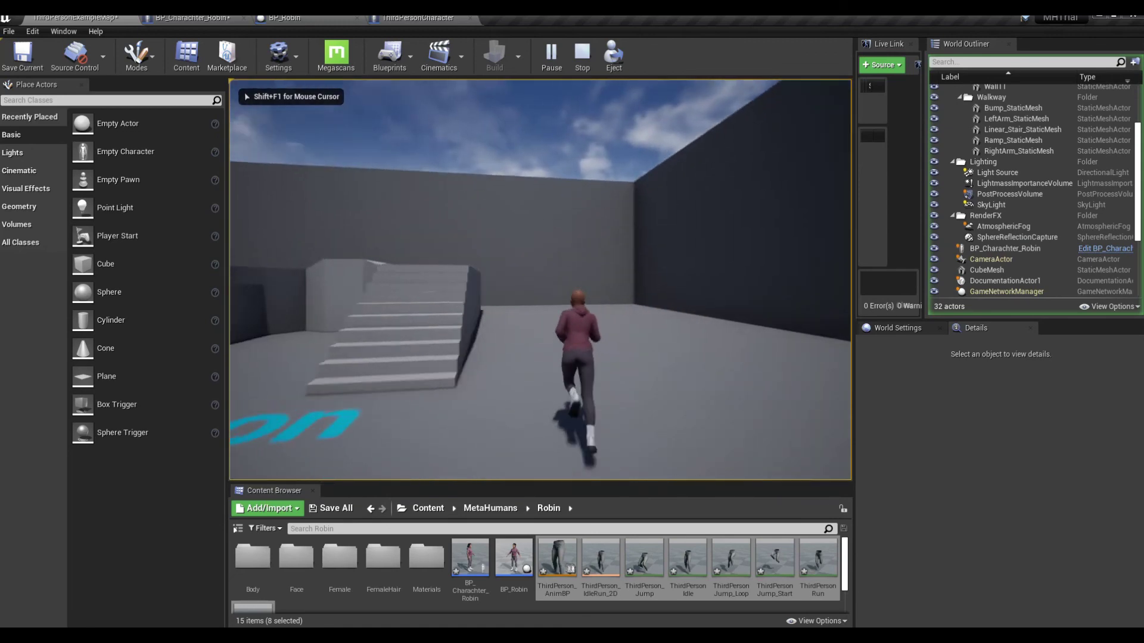
key(w)
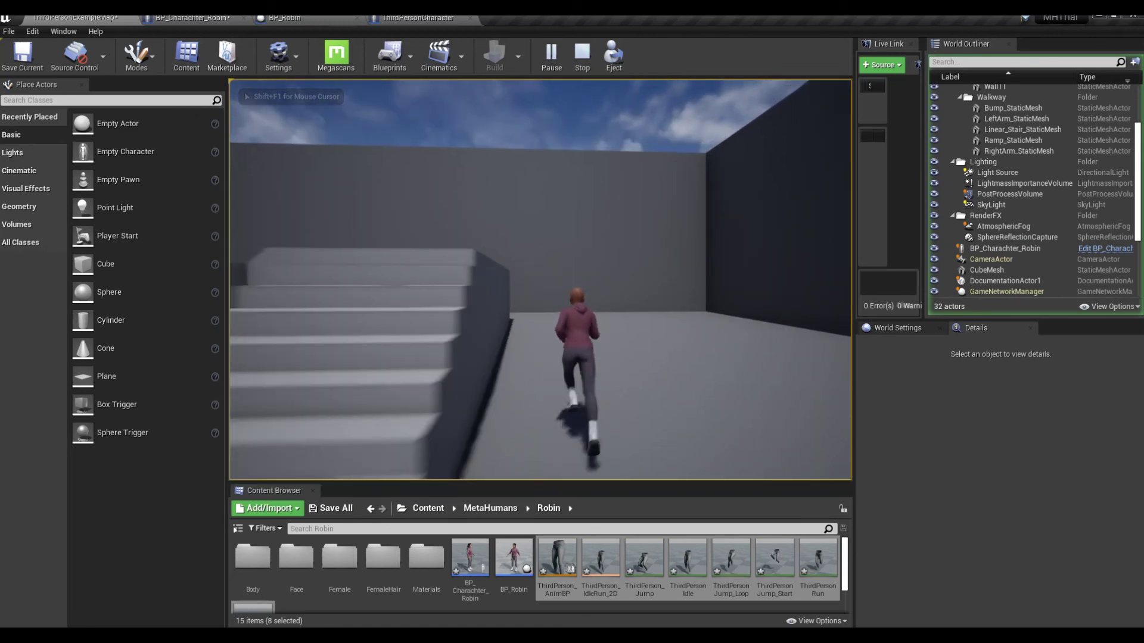
key(w)
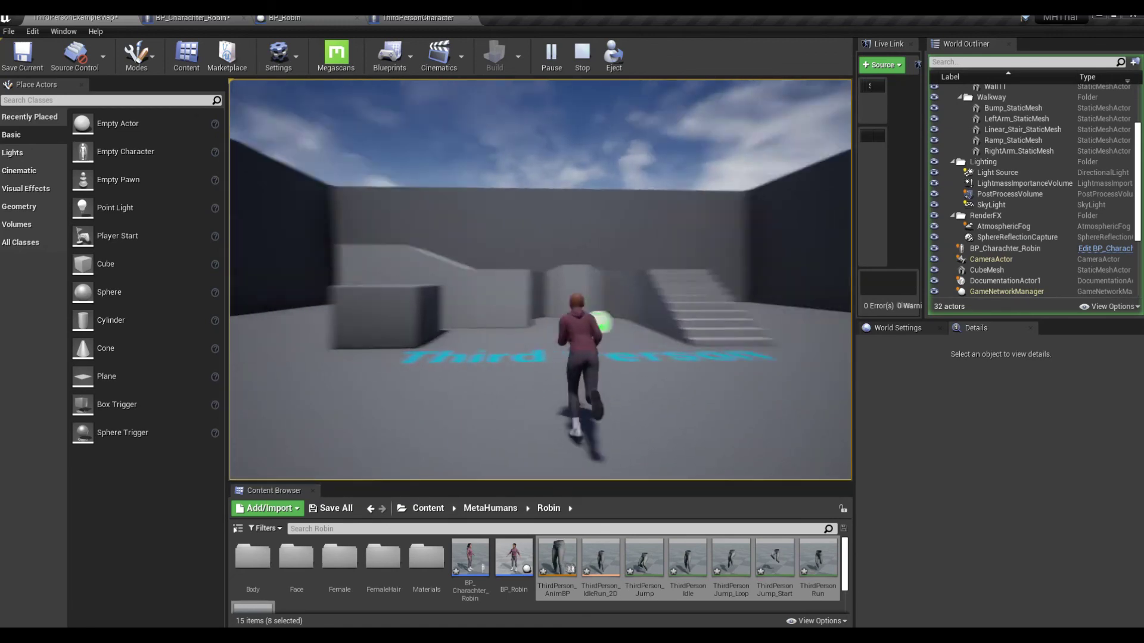
key(w)
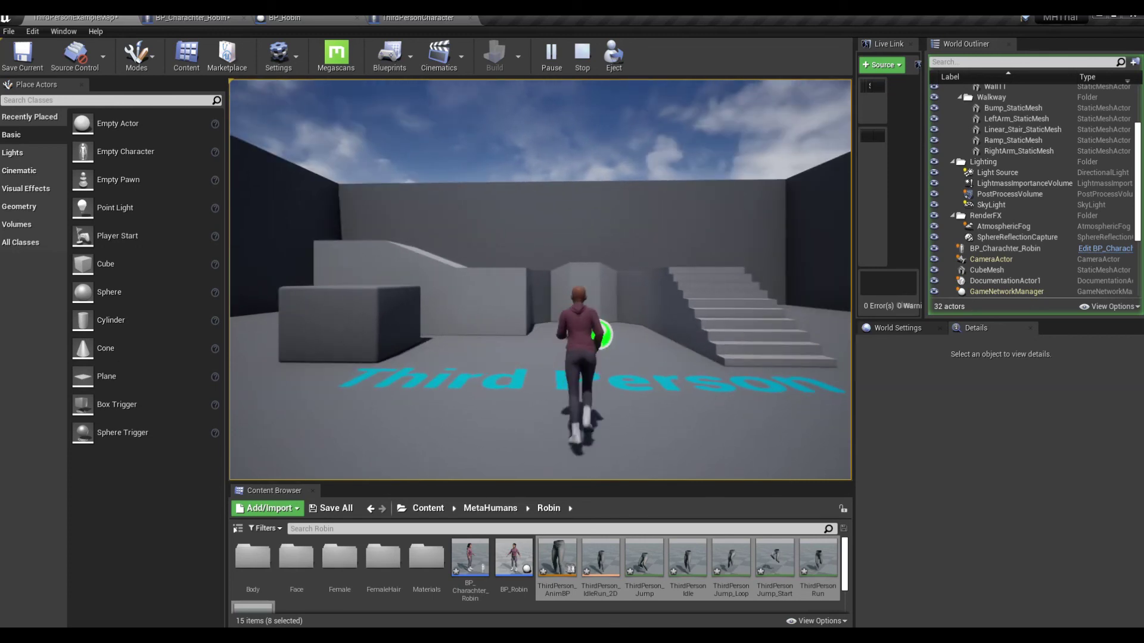
key(w)
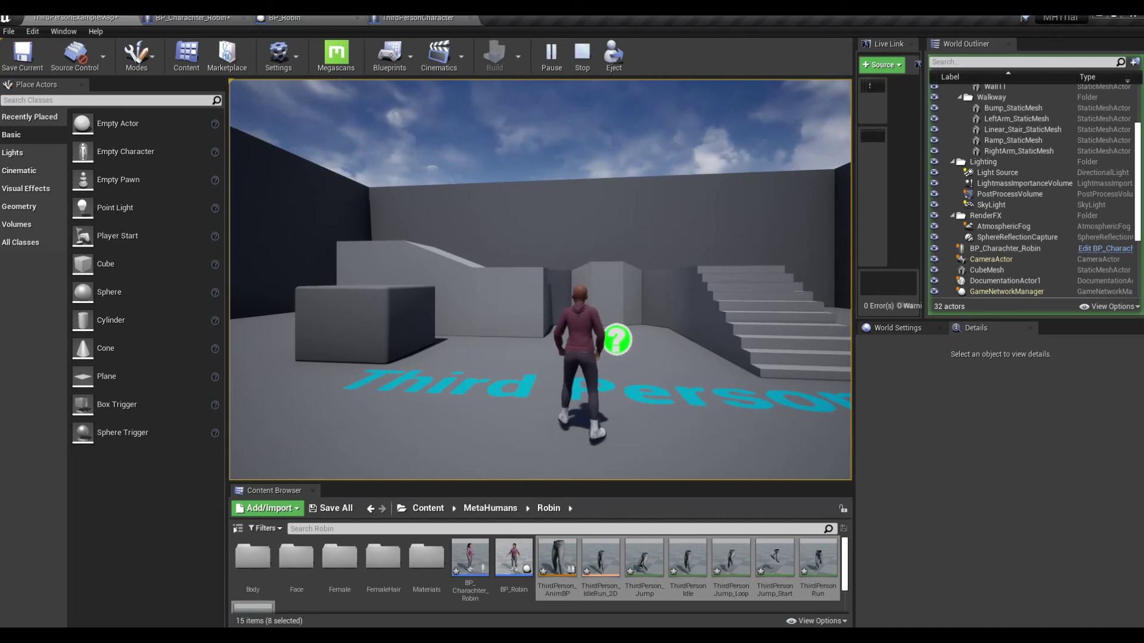
key(w)
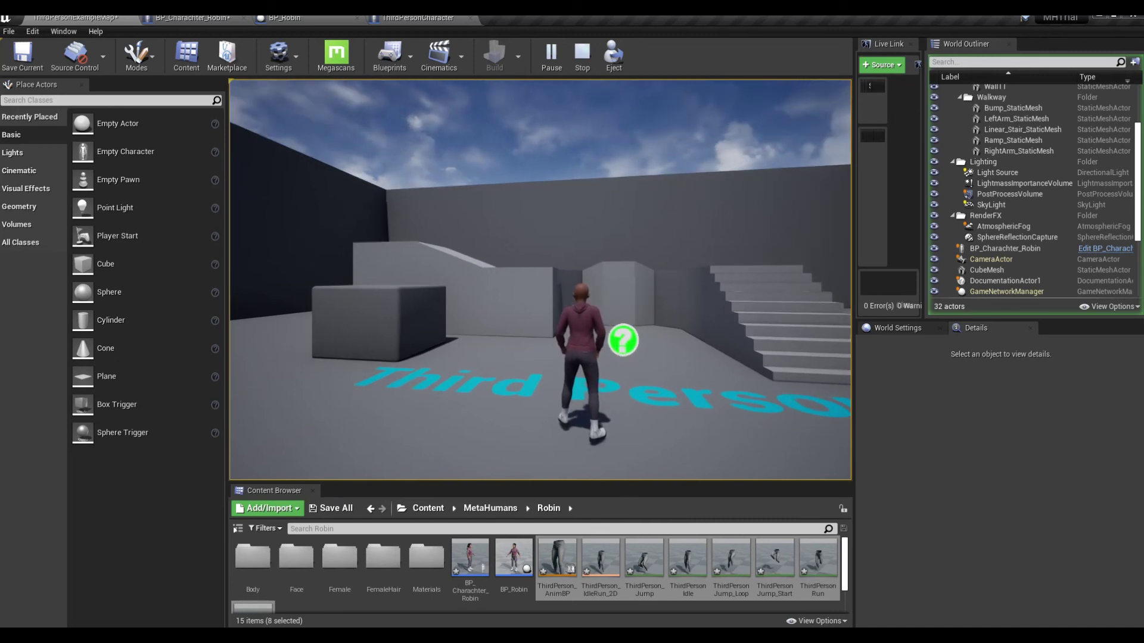